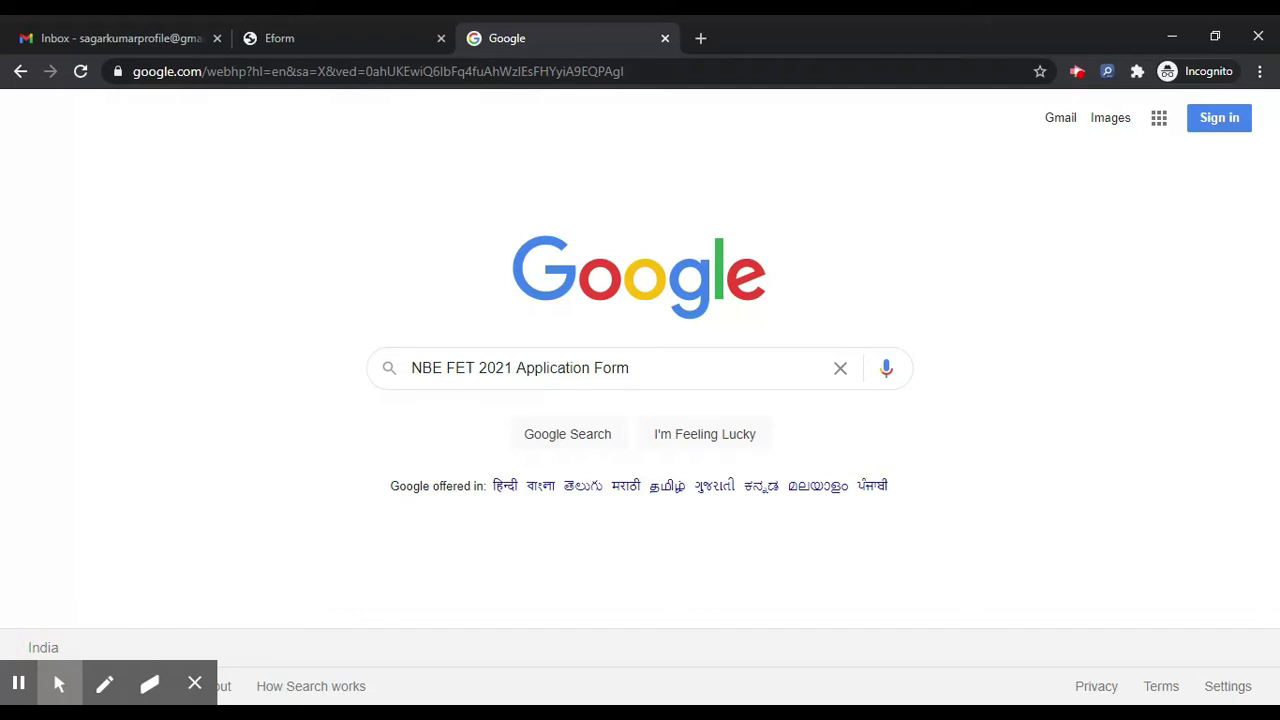
Step: Switch to the Eform tab where the digialm FET 2021 portal is loading
click(358, 28)
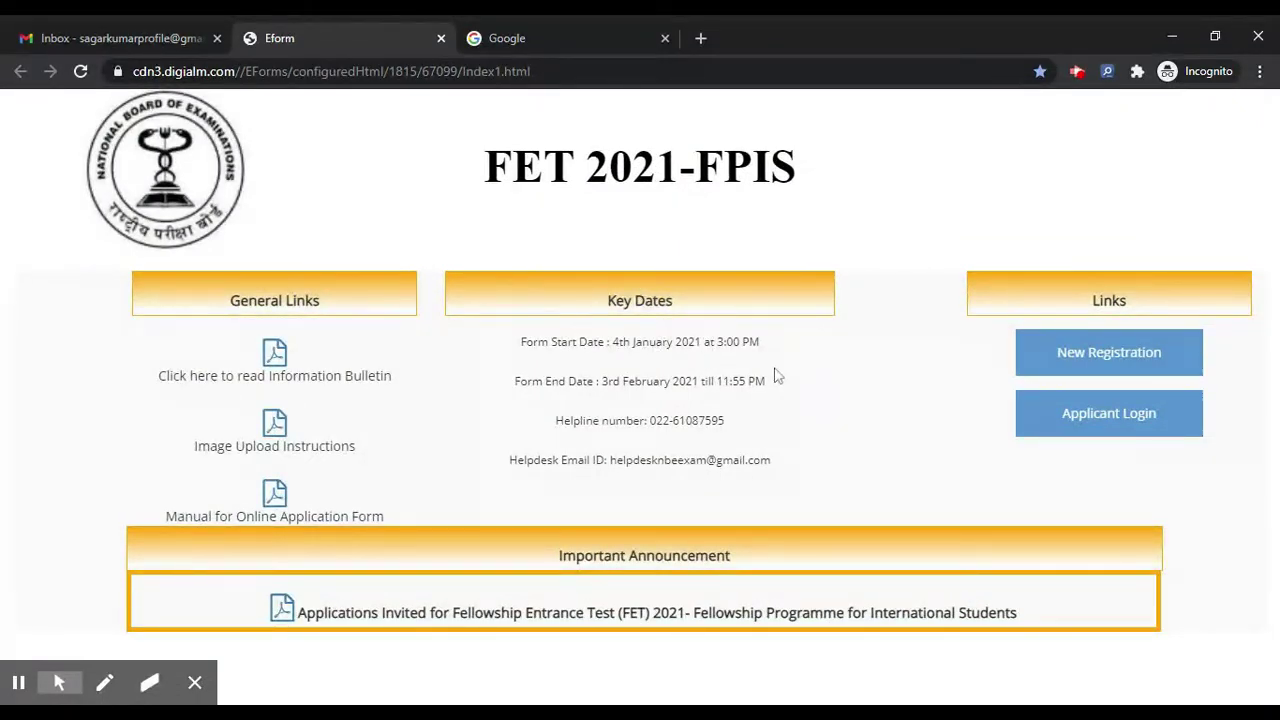
Step: Start a New Registration from the FET 2021-FPIS home page links
click(1108, 358)
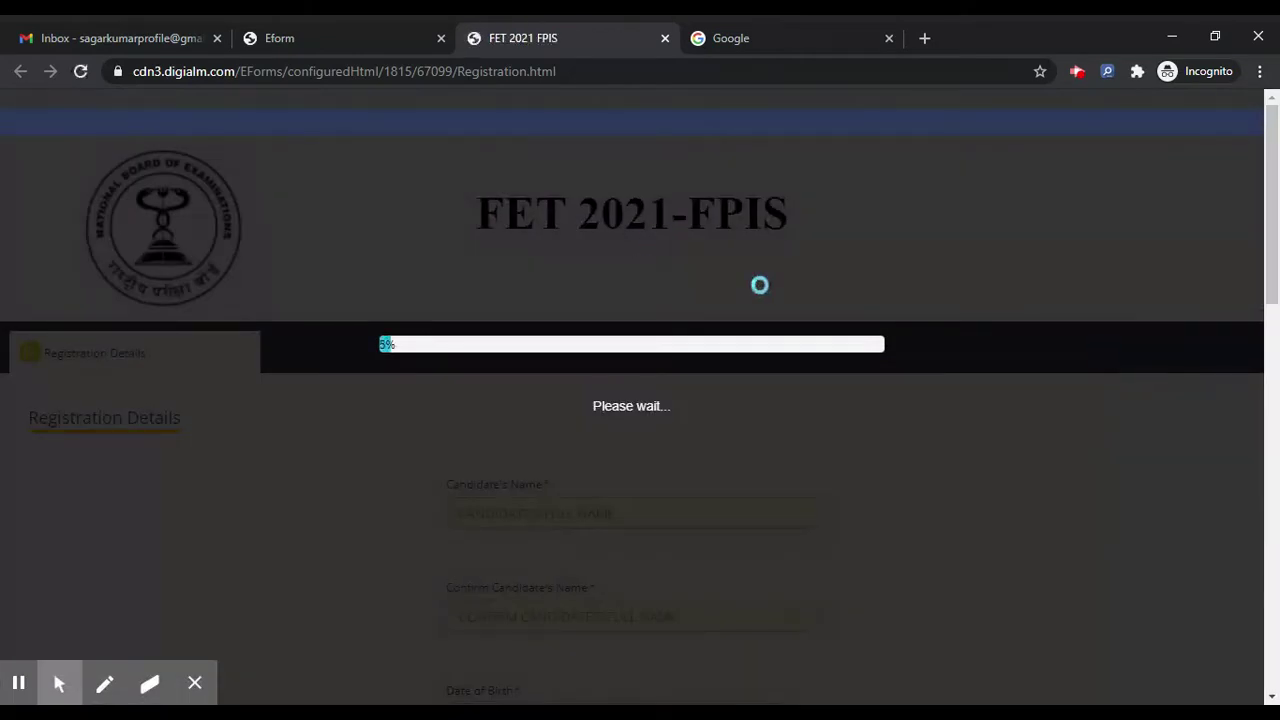
Step: Close the old home page tab, submit the 'I am an applicant' declaration and close the instructions
click(440, 38)
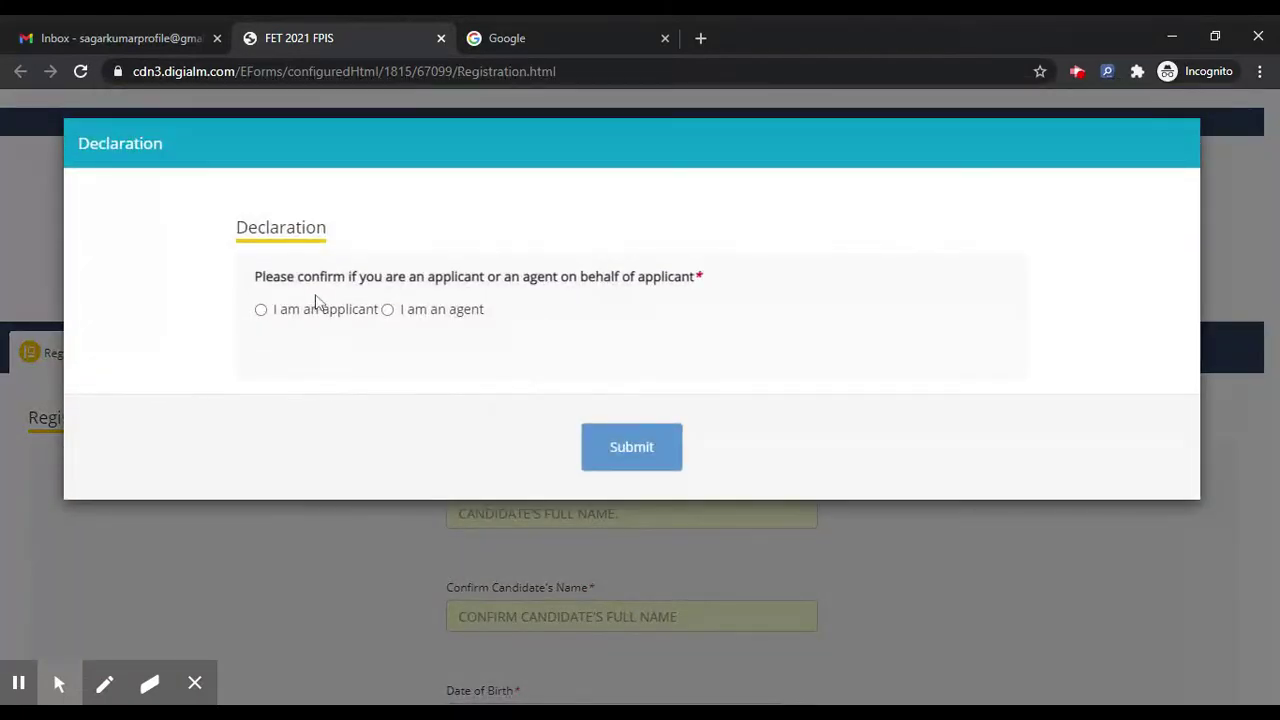
click(261, 310)
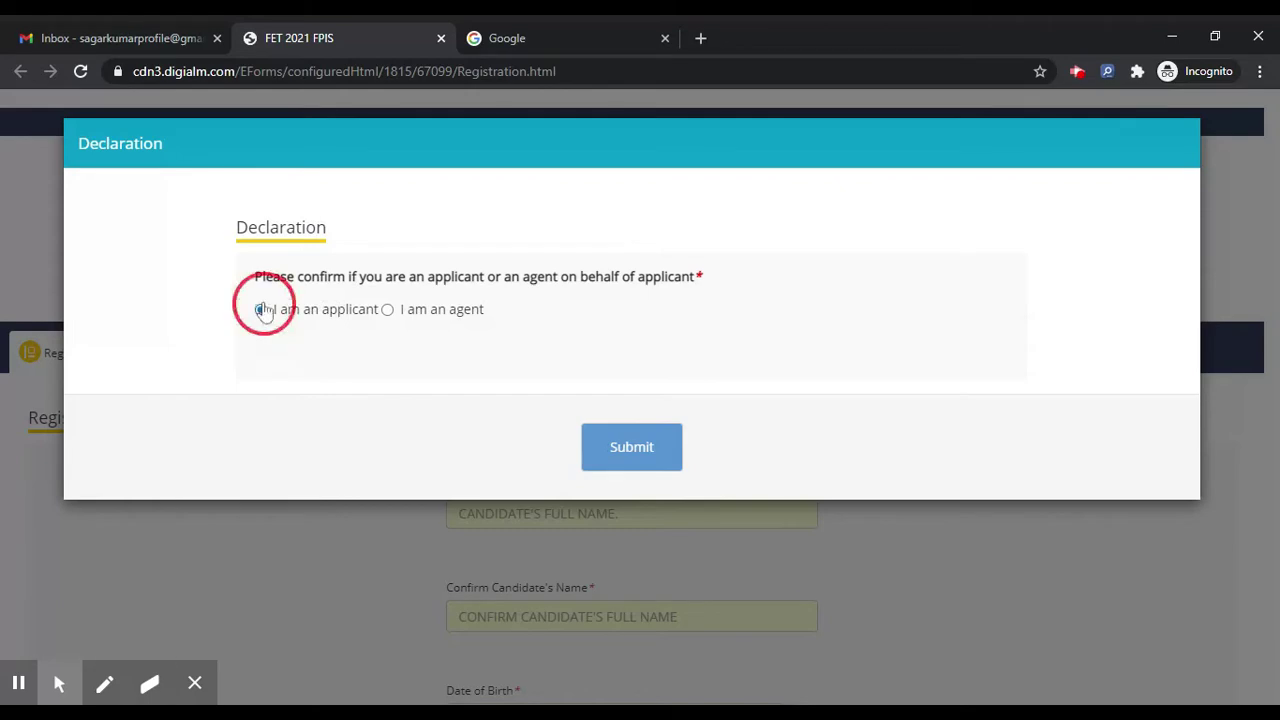
click(659, 455)
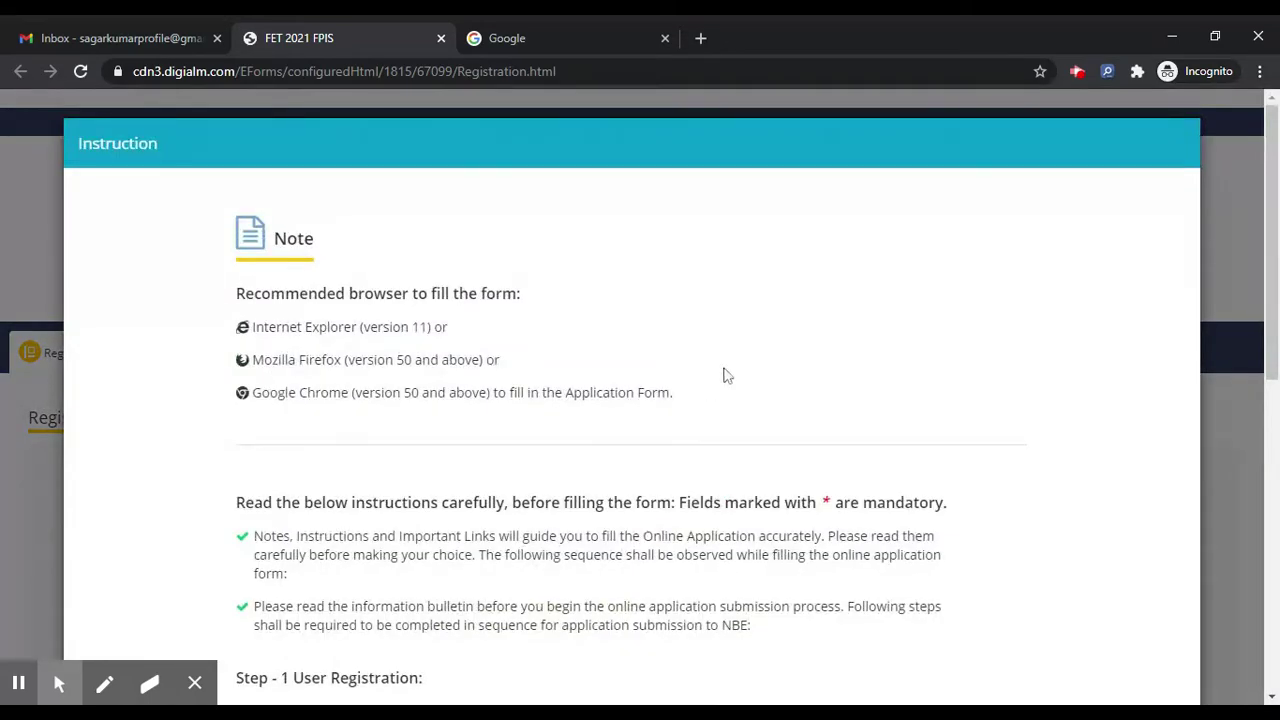
scroll(726, 375, down, 8)
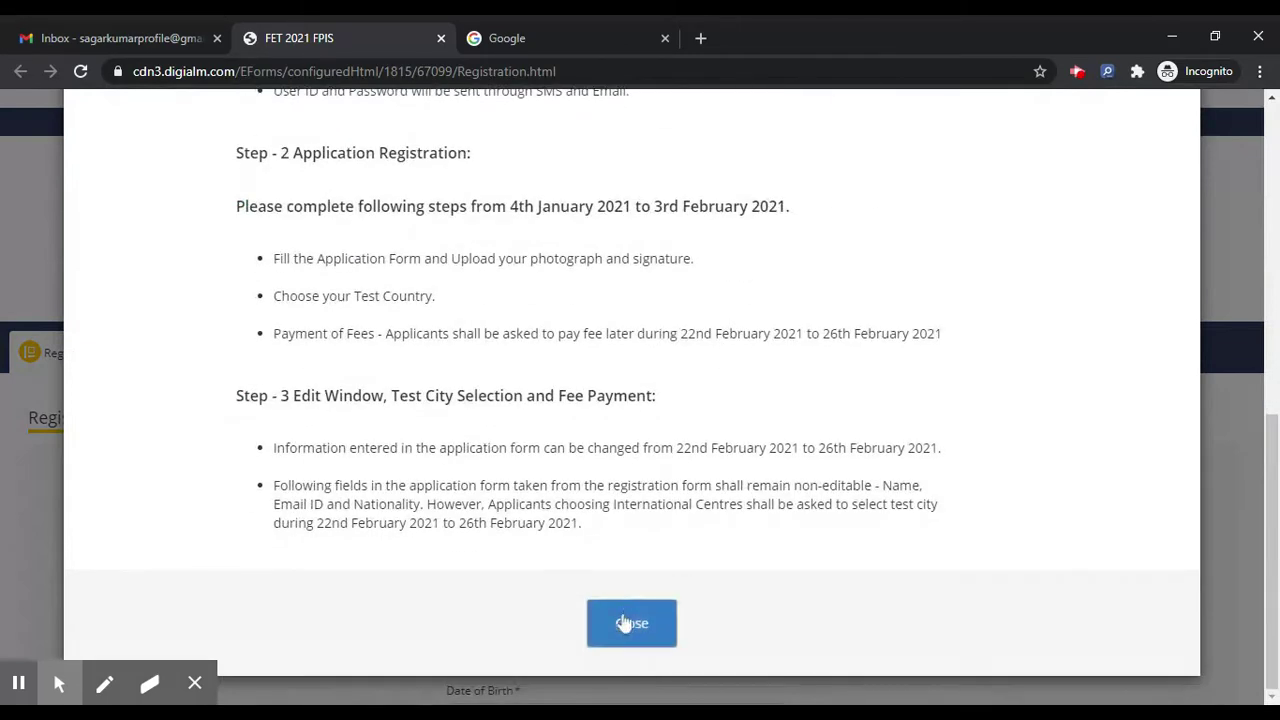
click(625, 623)
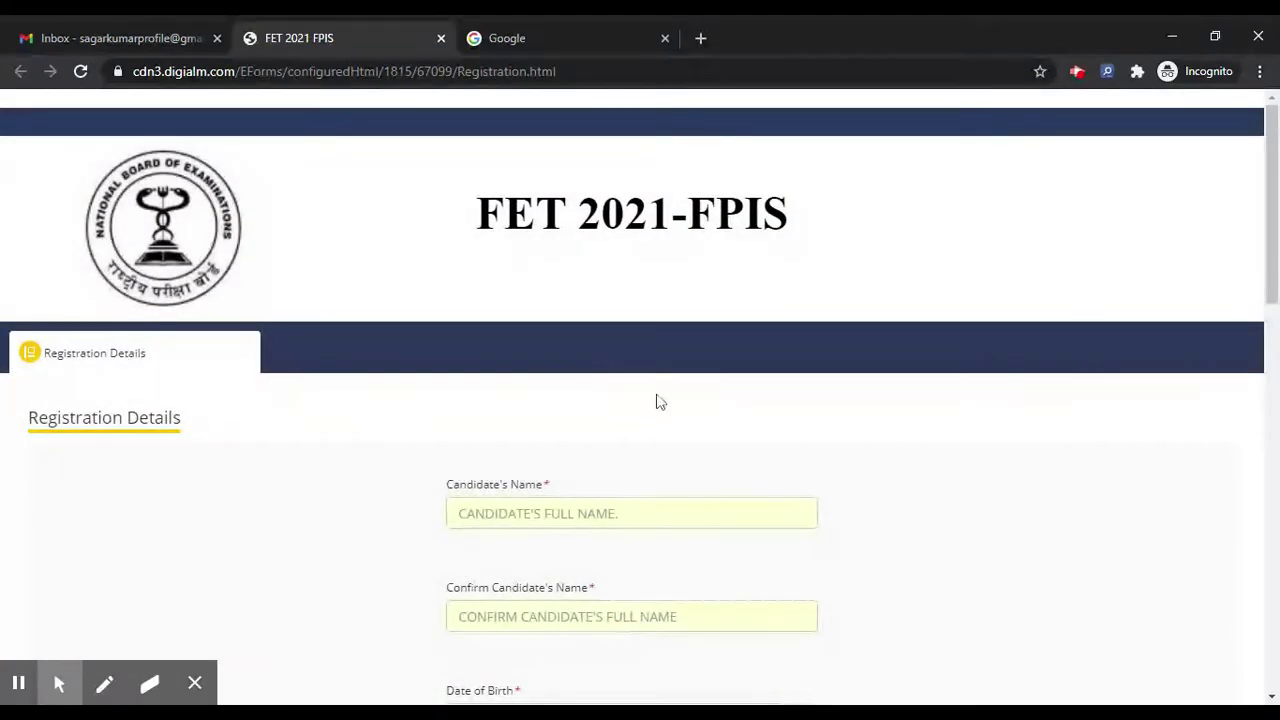
Step: Enter the candidate's full name in both name fields and accept the reconfirmation
scroll(659, 401, down, 10)
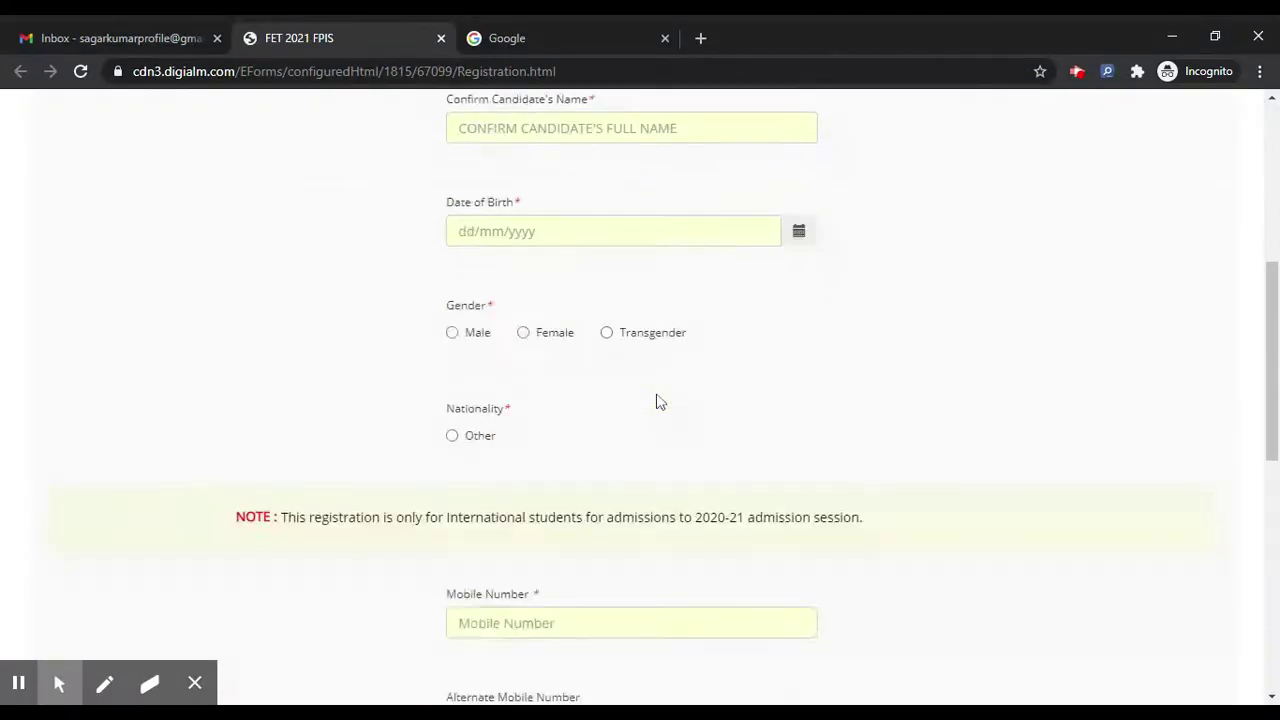
scroll(659, 401, down, 3)
scroll(659, 401, up, 12)
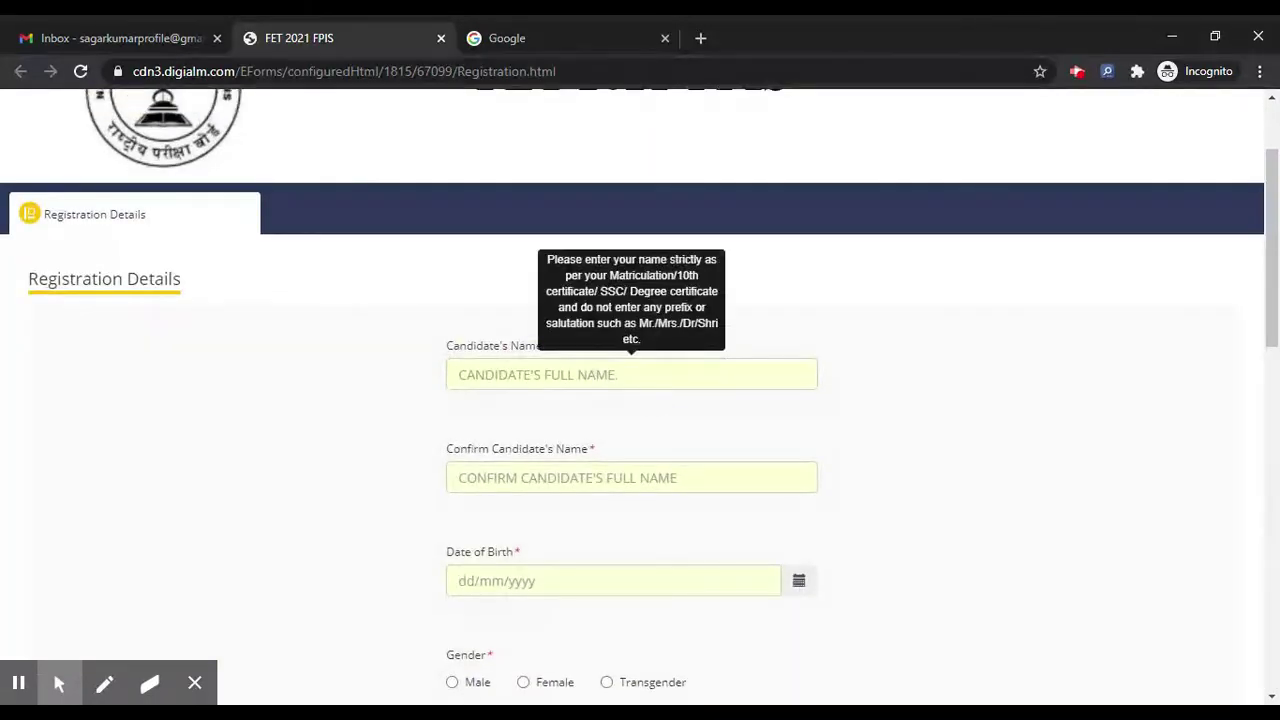
click(609, 380)
text(FULL )
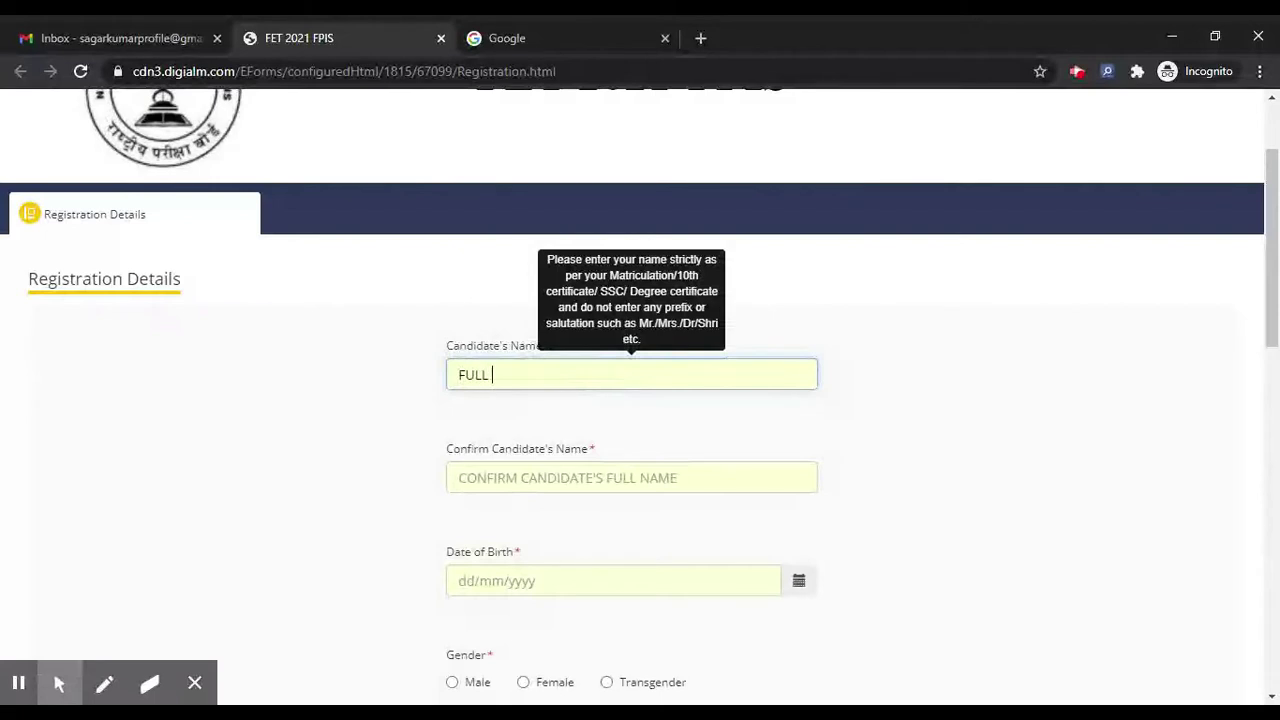
text(NAME)
key(Tab)
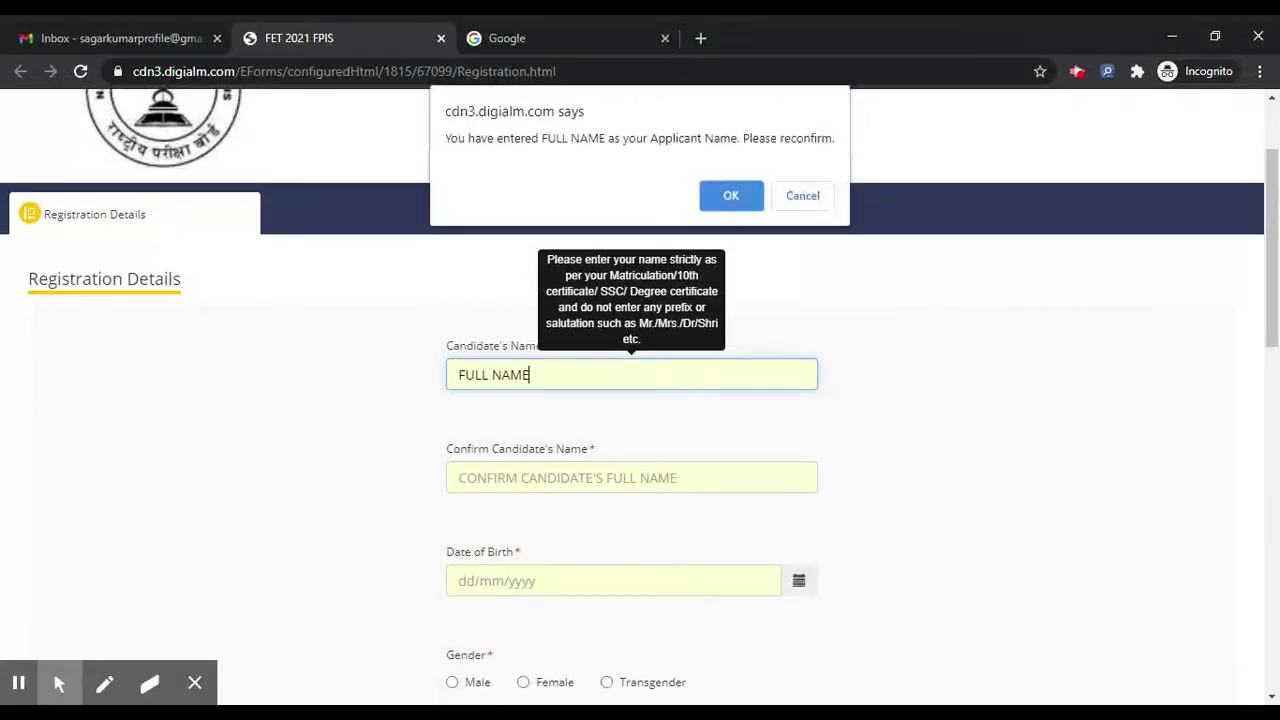
key(Return)
text(FULL NAME)
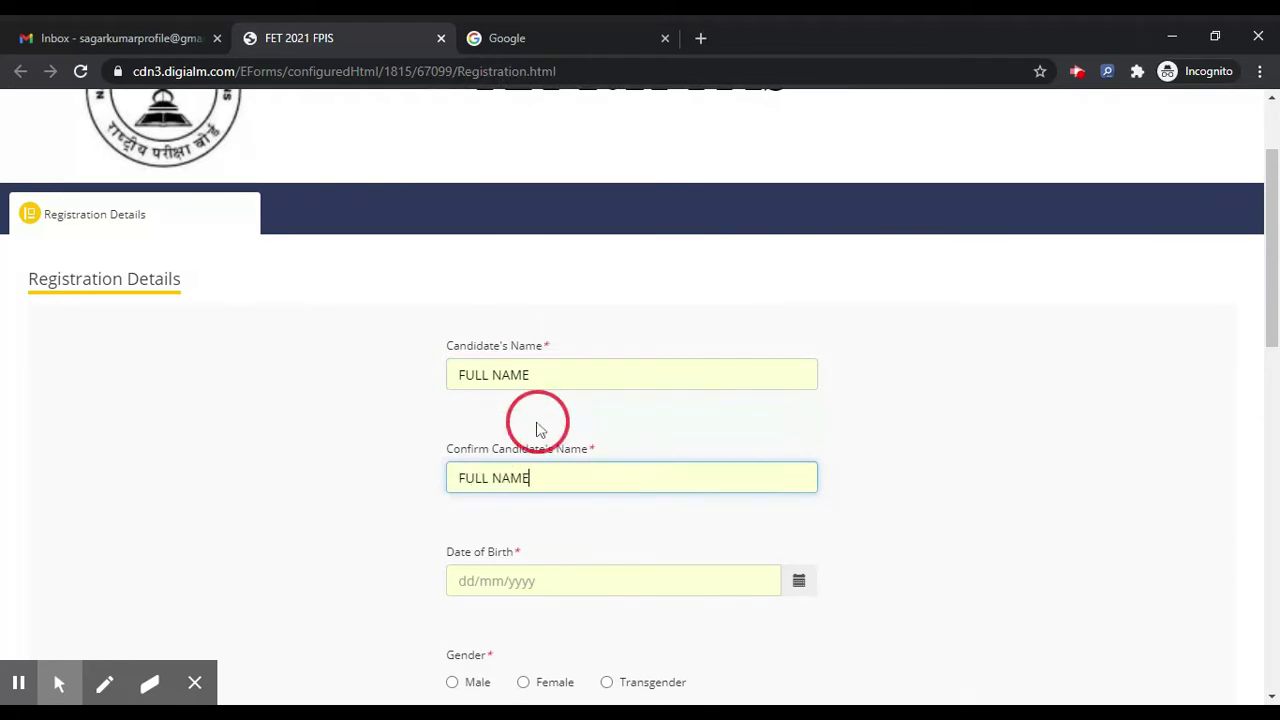
Step: Set the date of birth to 13/01/2000 with the calendar picker
scroll(537, 430, down, 2)
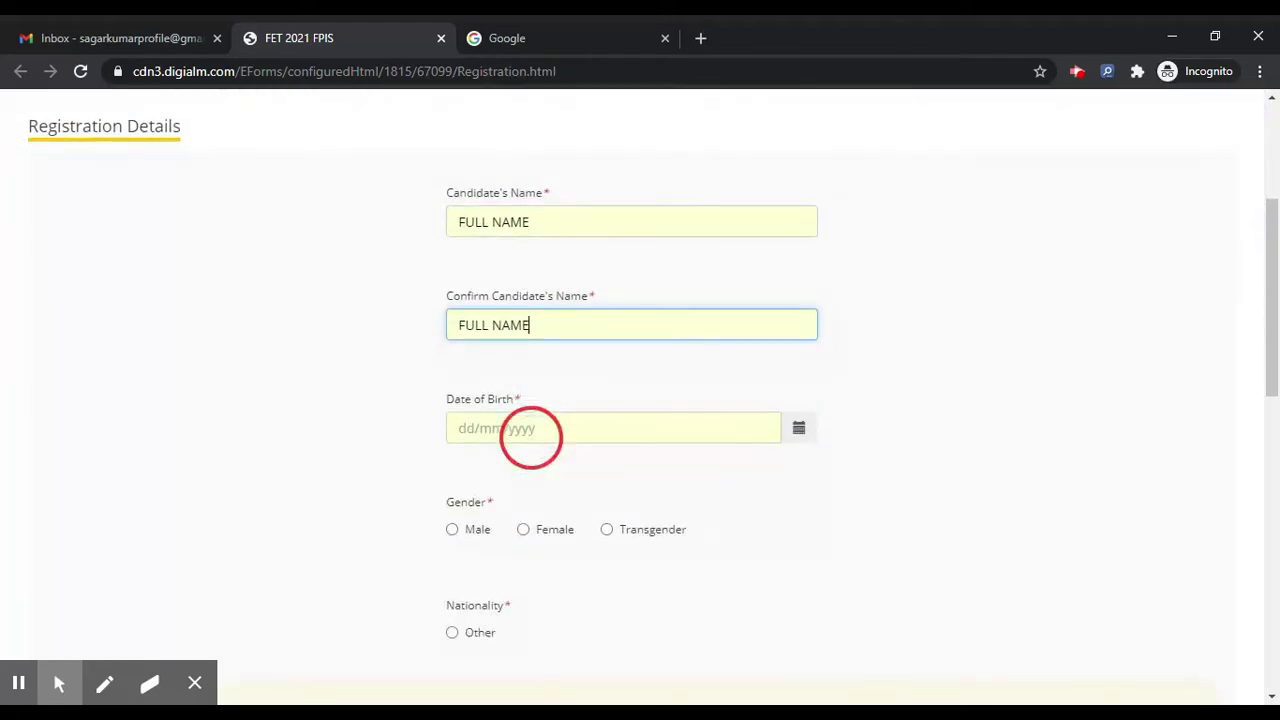
click(509, 429)
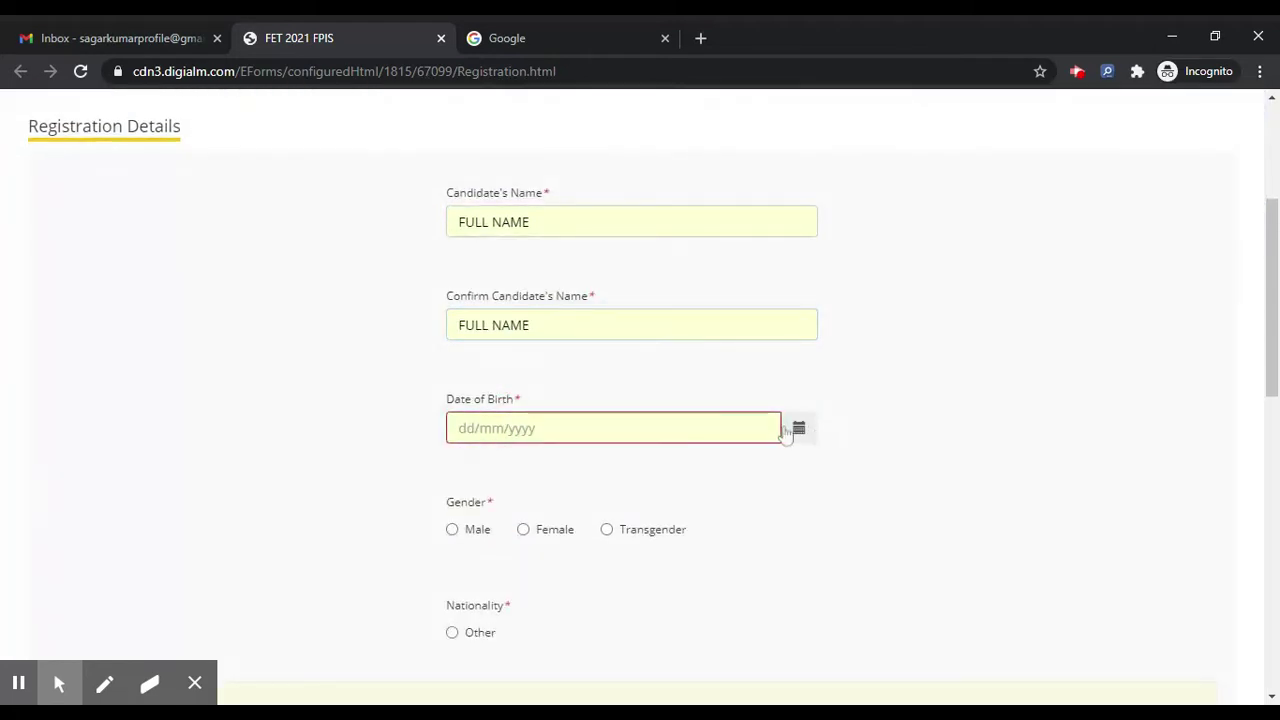
click(799, 429)
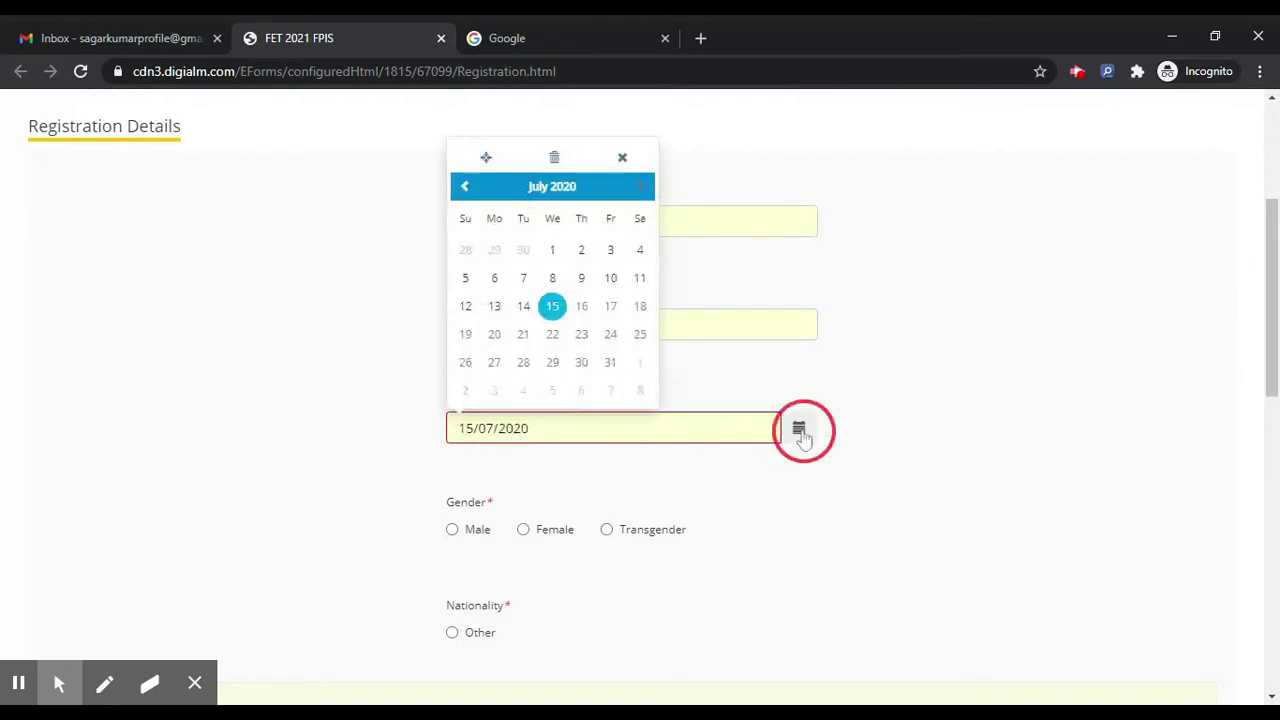
click(553, 186)
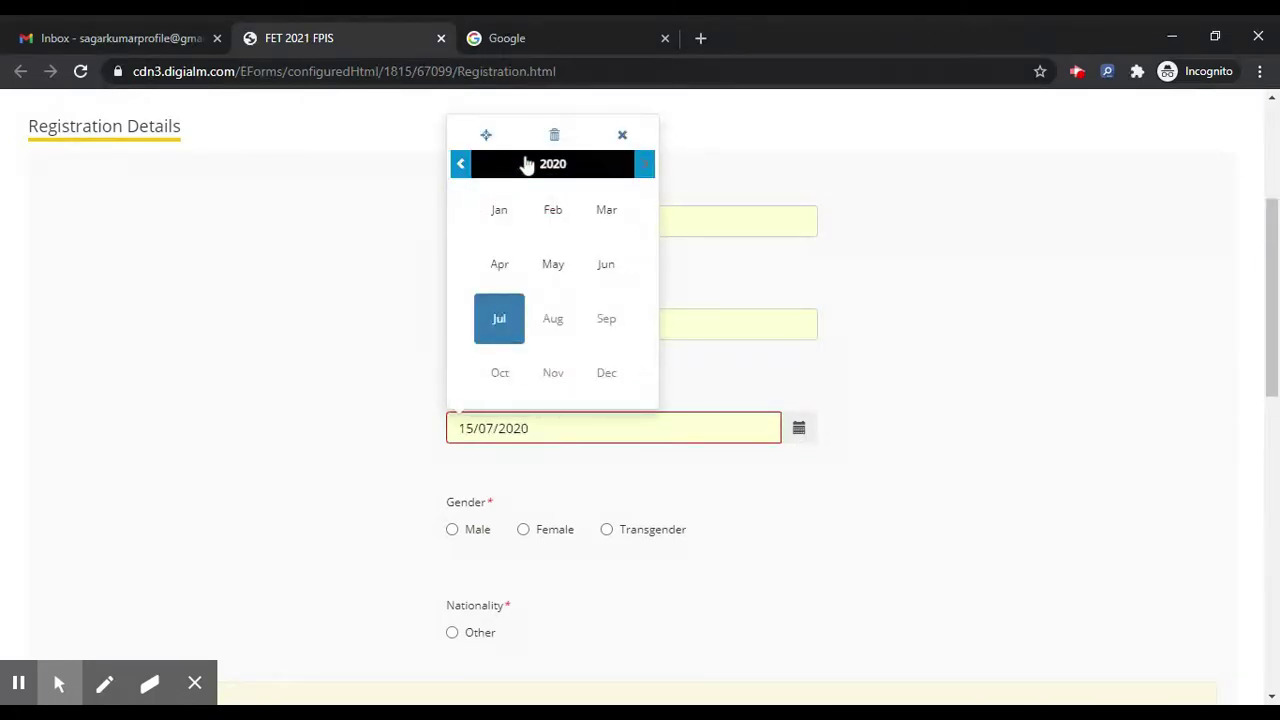
click(523, 164)
click(458, 165)
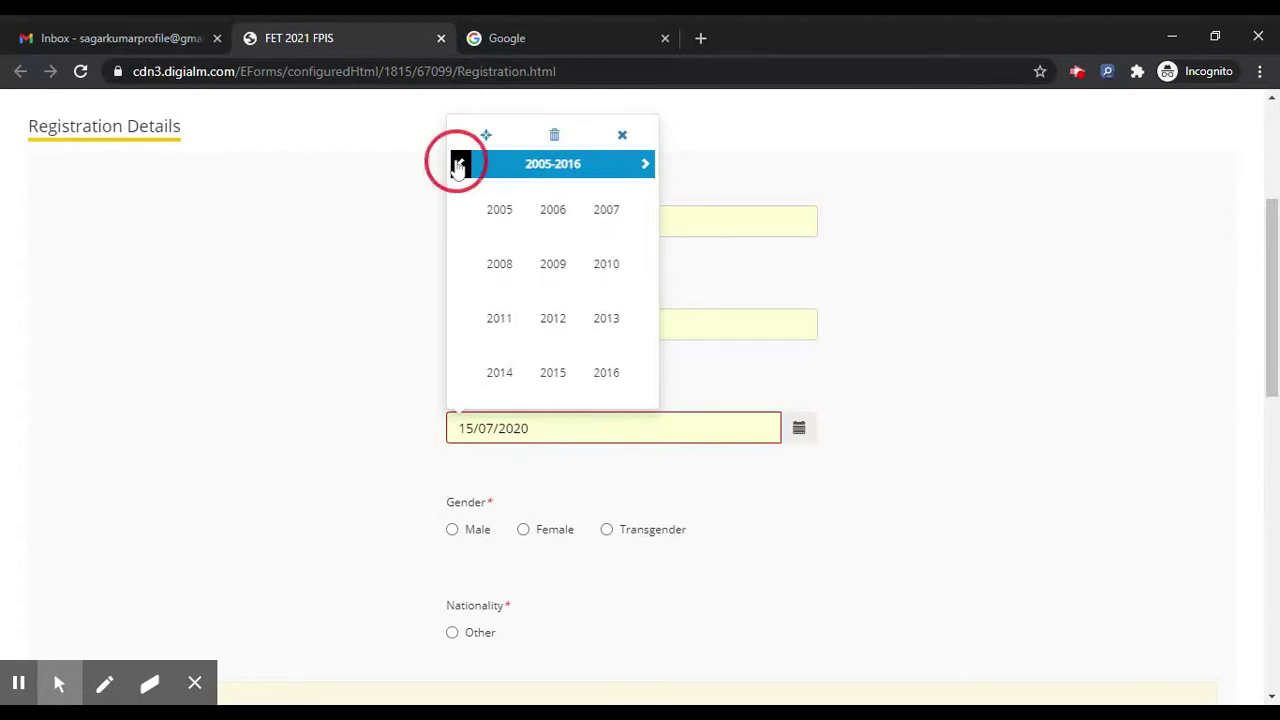
click(458, 165)
click(599, 266)
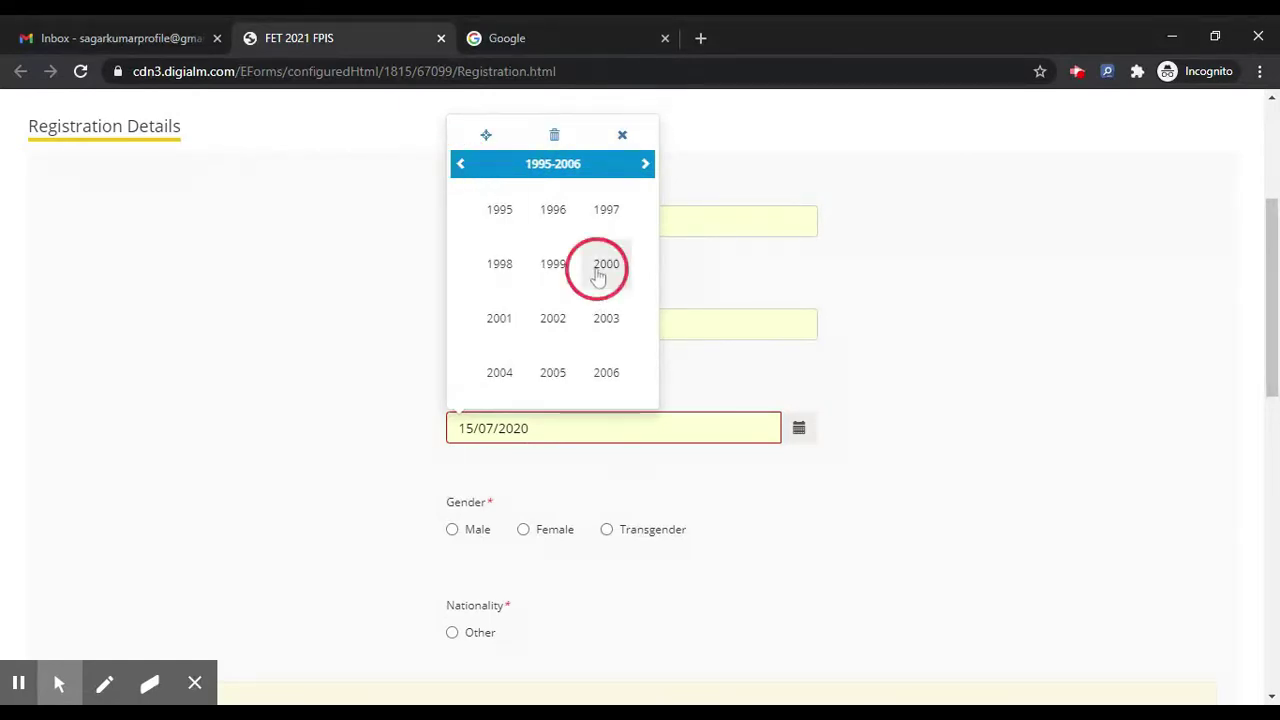
click(493, 220)
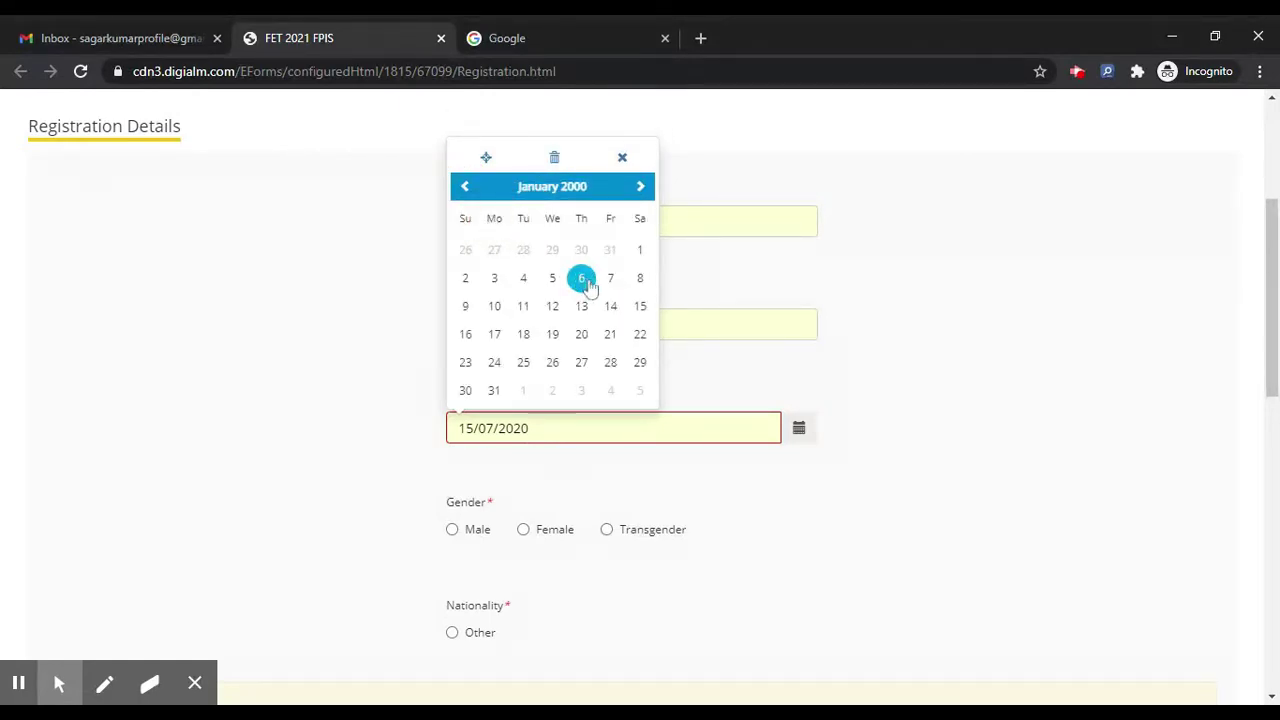
click(580, 316)
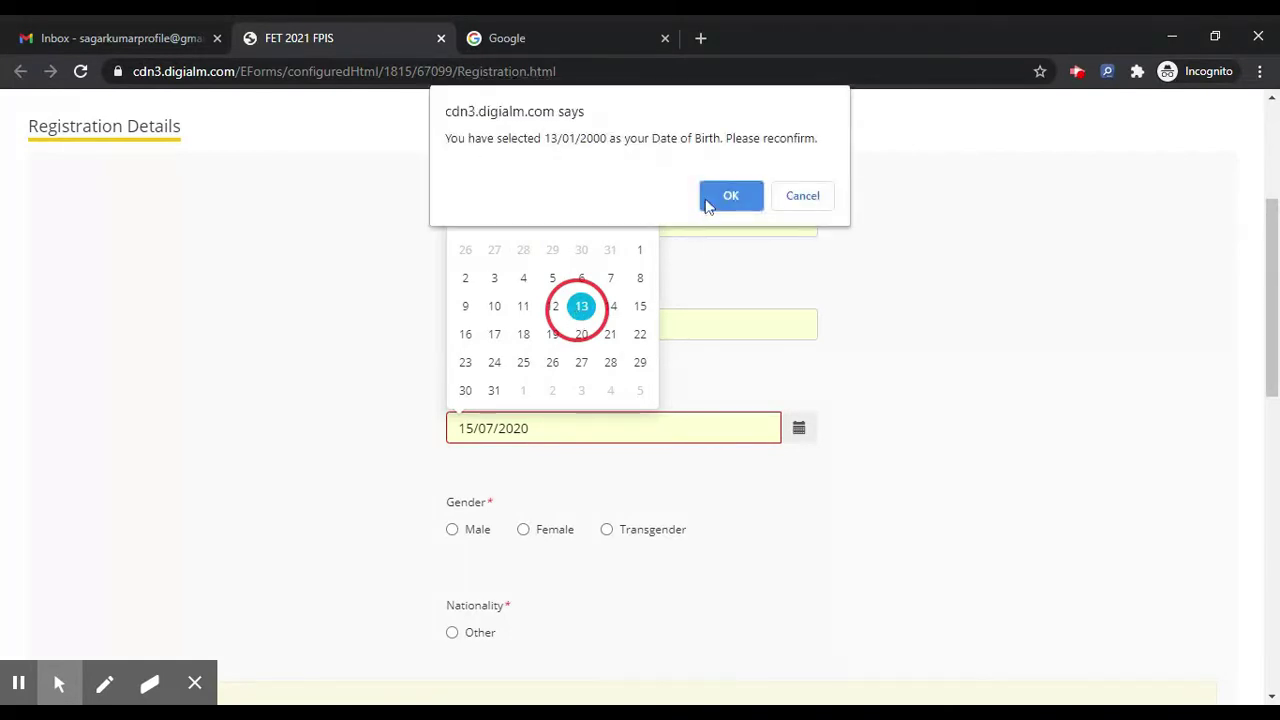
click(720, 196)
scroll(497, 309, down, 3)
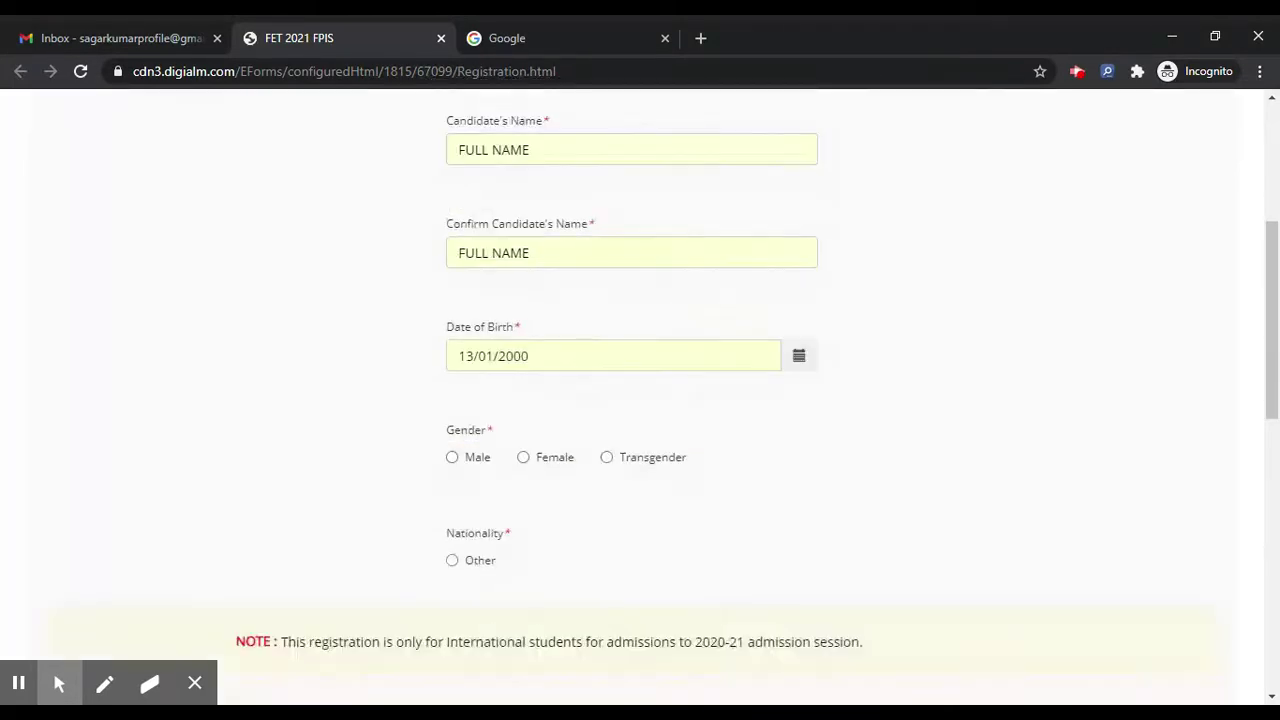
Step: Set the gender to Male and the nationality to Other
click(455, 255)
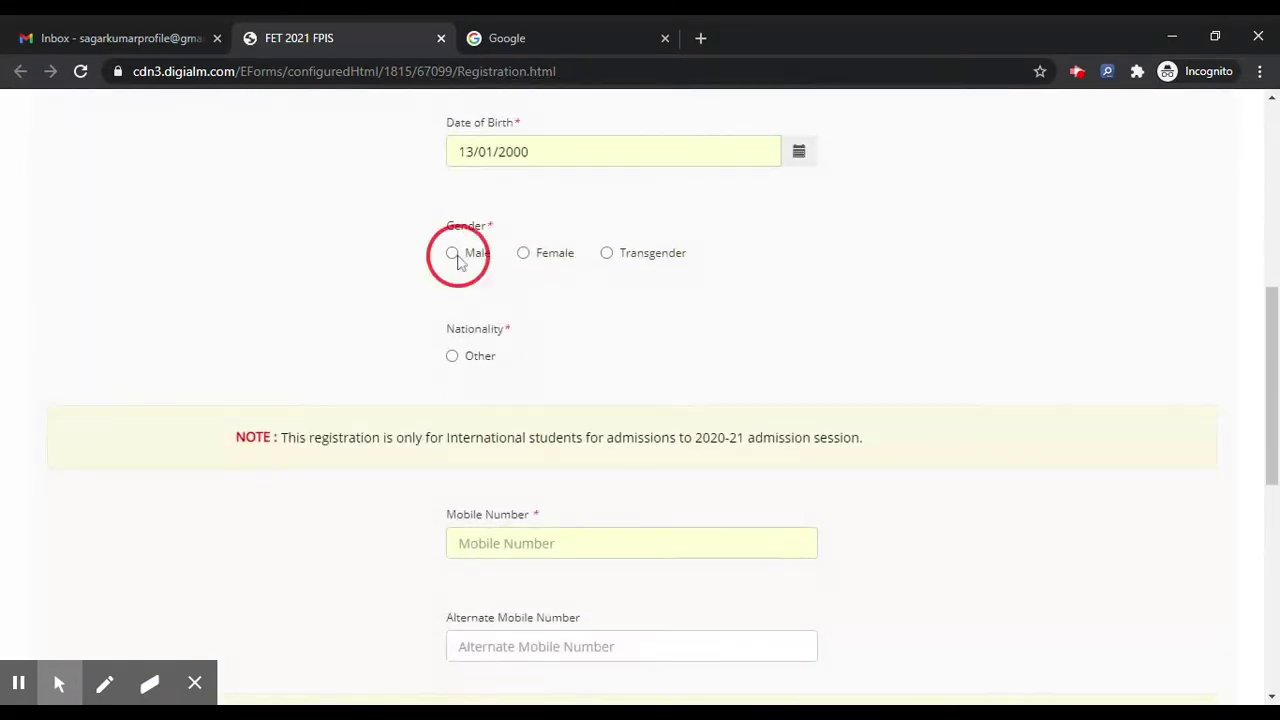
click(452, 357)
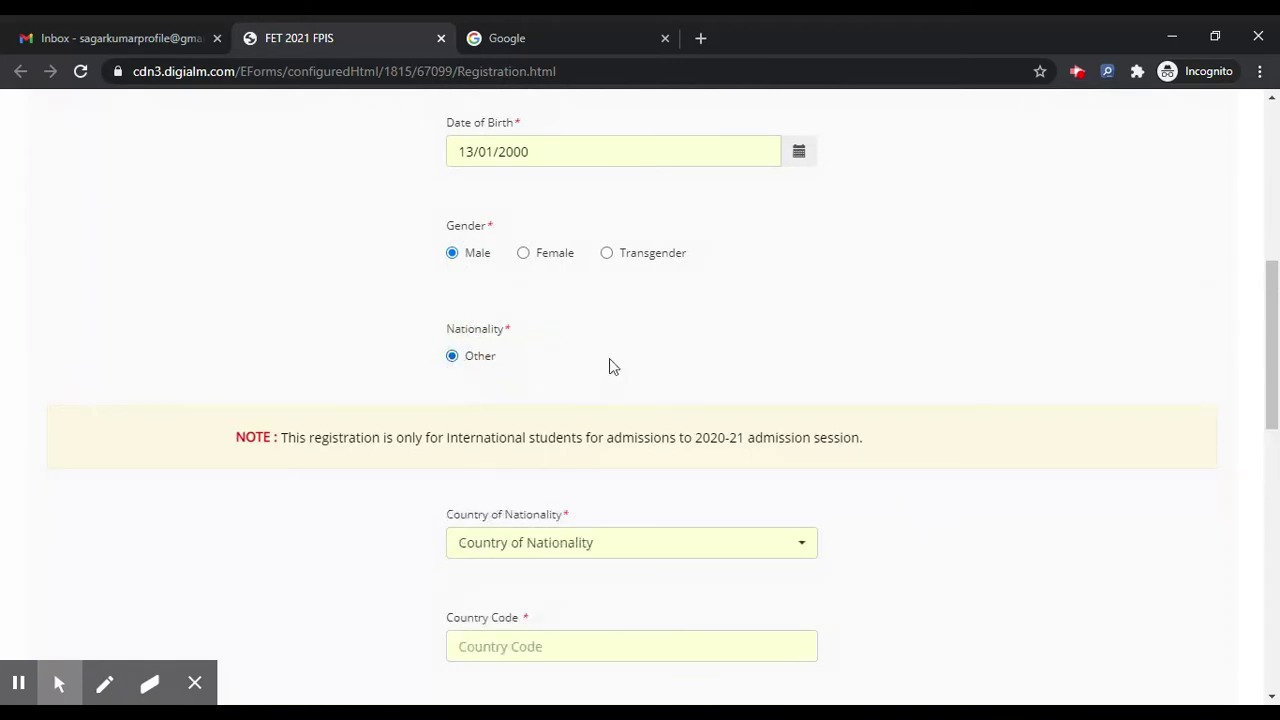
scroll(609, 360, down, 2)
Step: Choose AUSTRALIA as the country of nationality
click(573, 405)
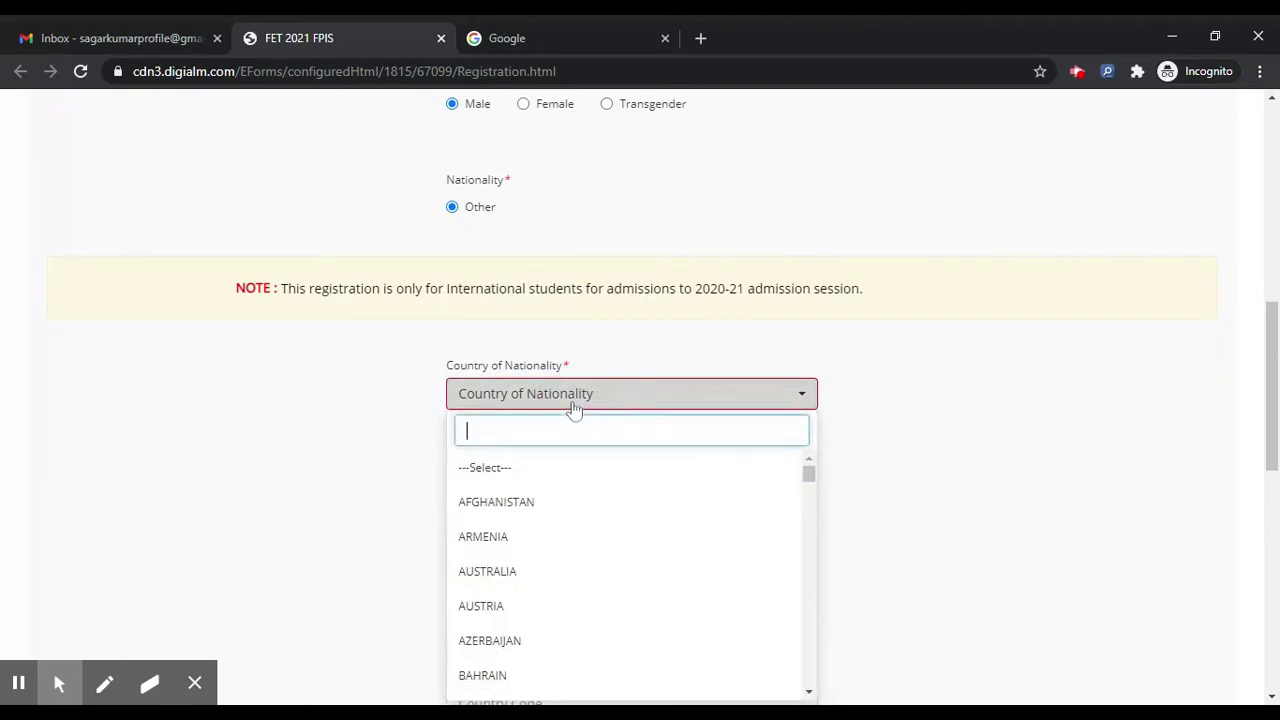
text(IN)
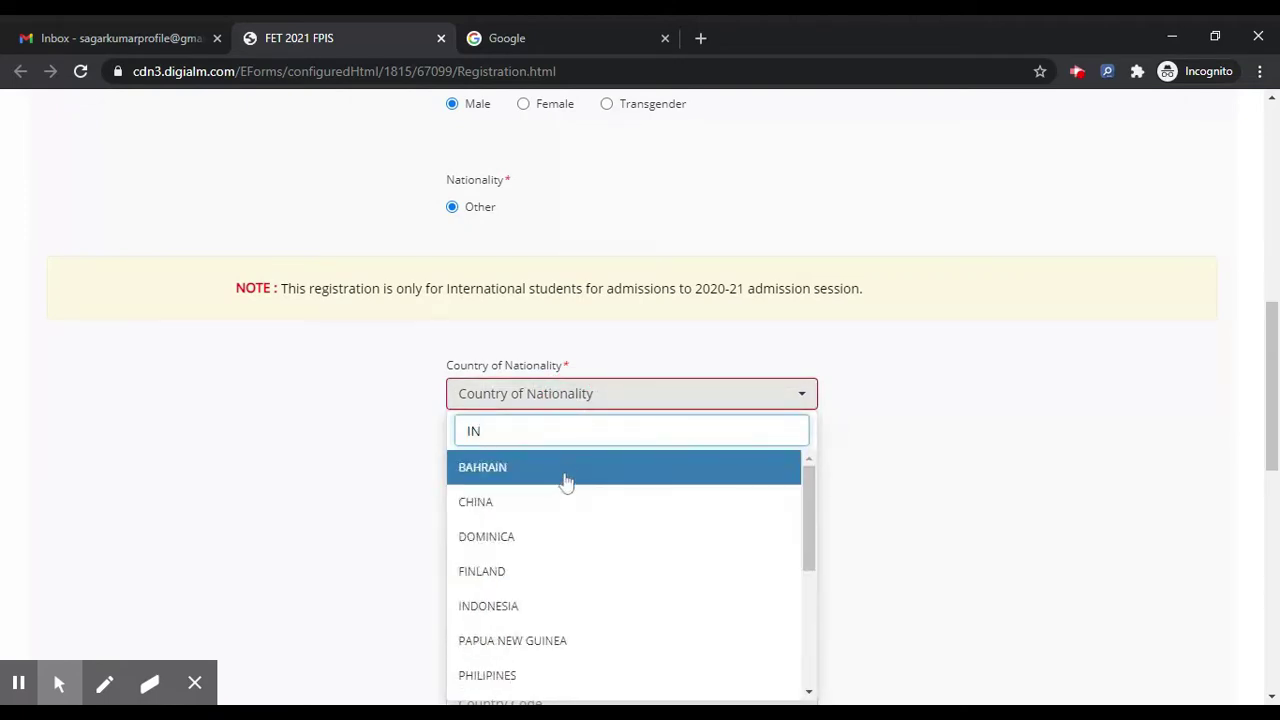
text(D)
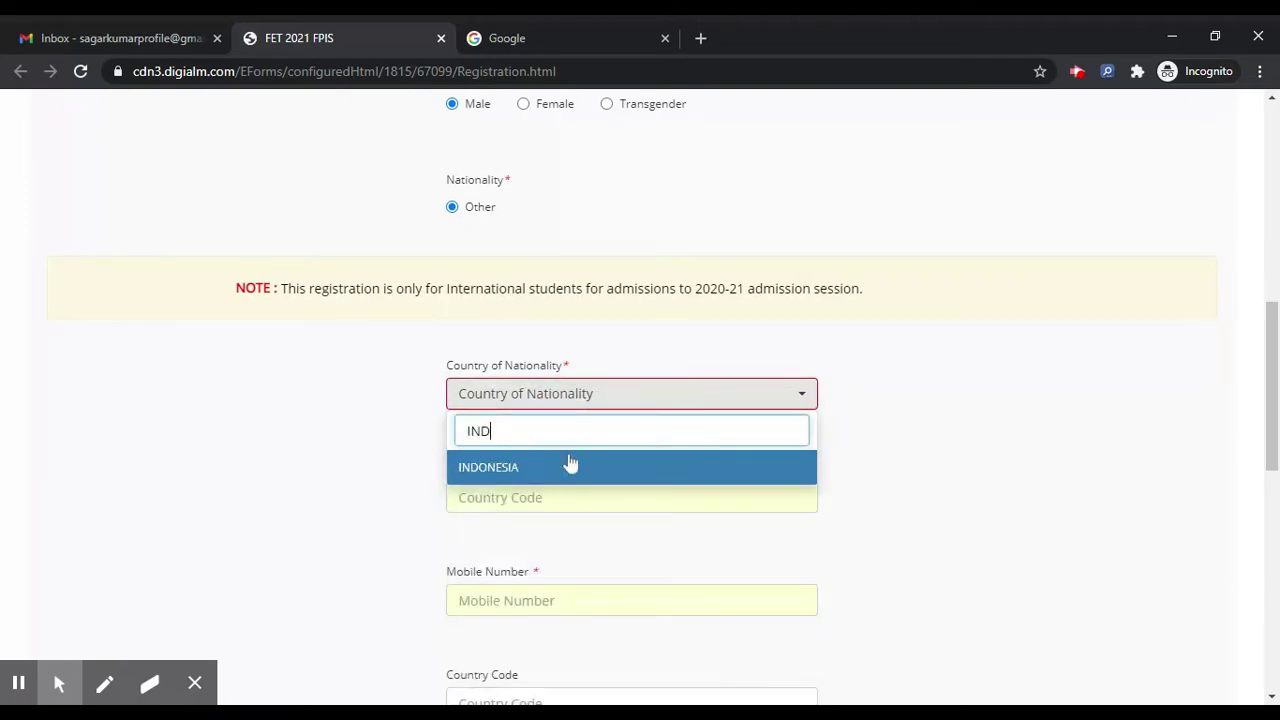
key(Escape)
click(491, 392)
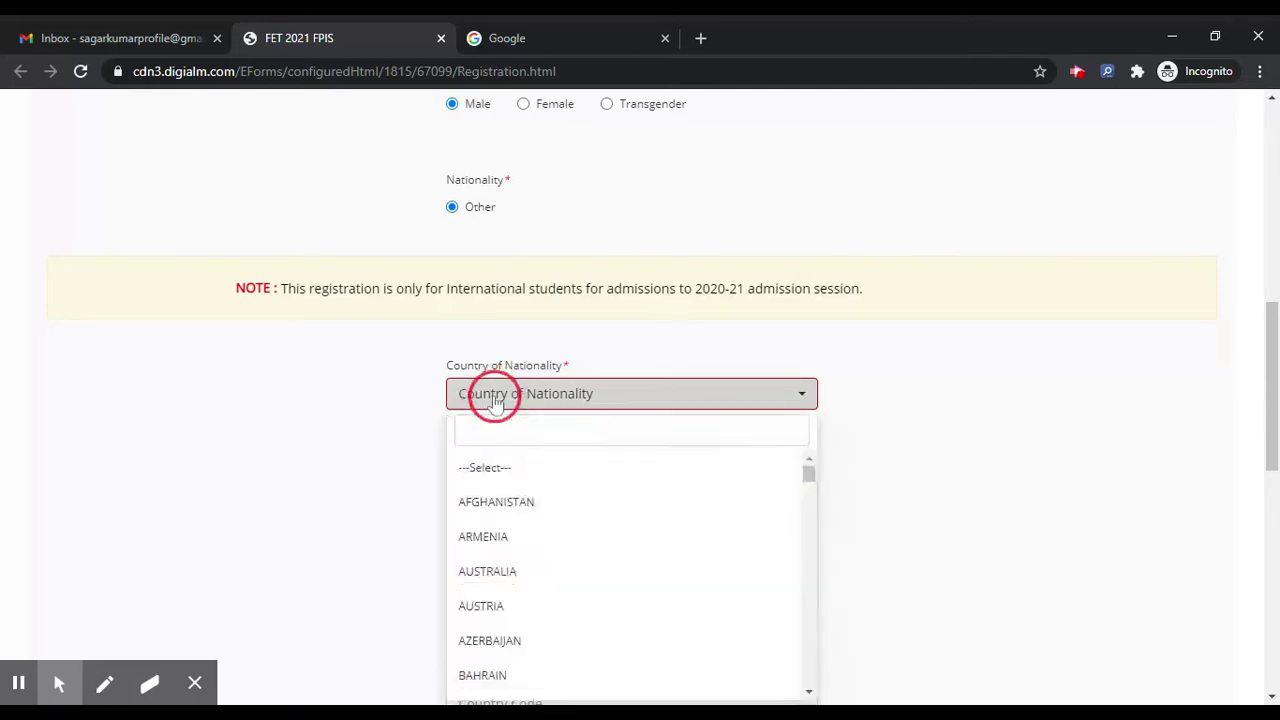
click(491, 392)
click(503, 392)
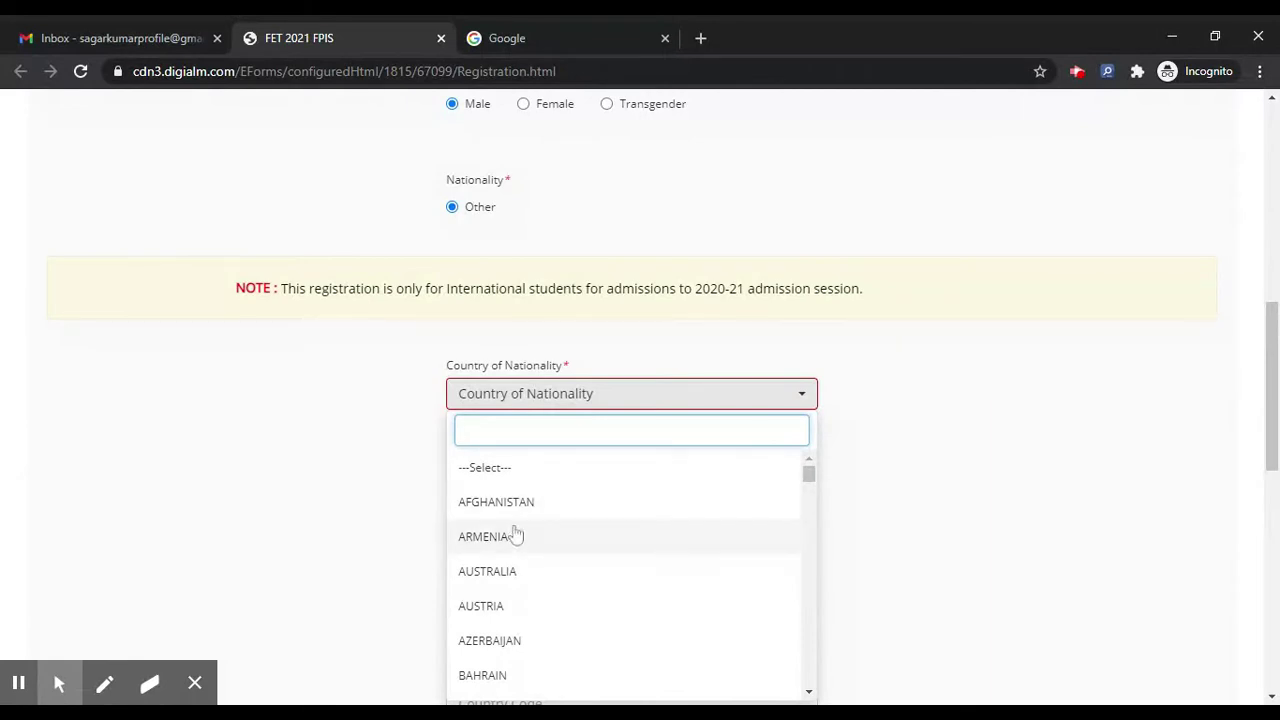
click(522, 569)
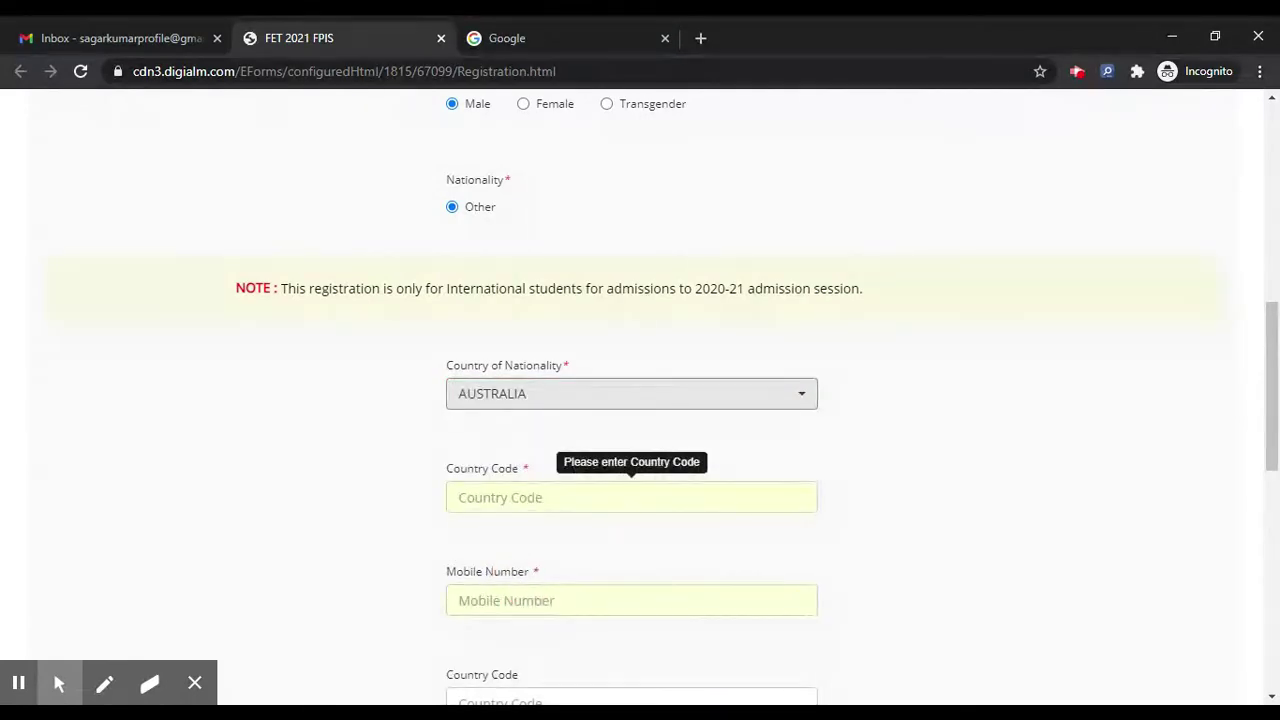
click(552, 494)
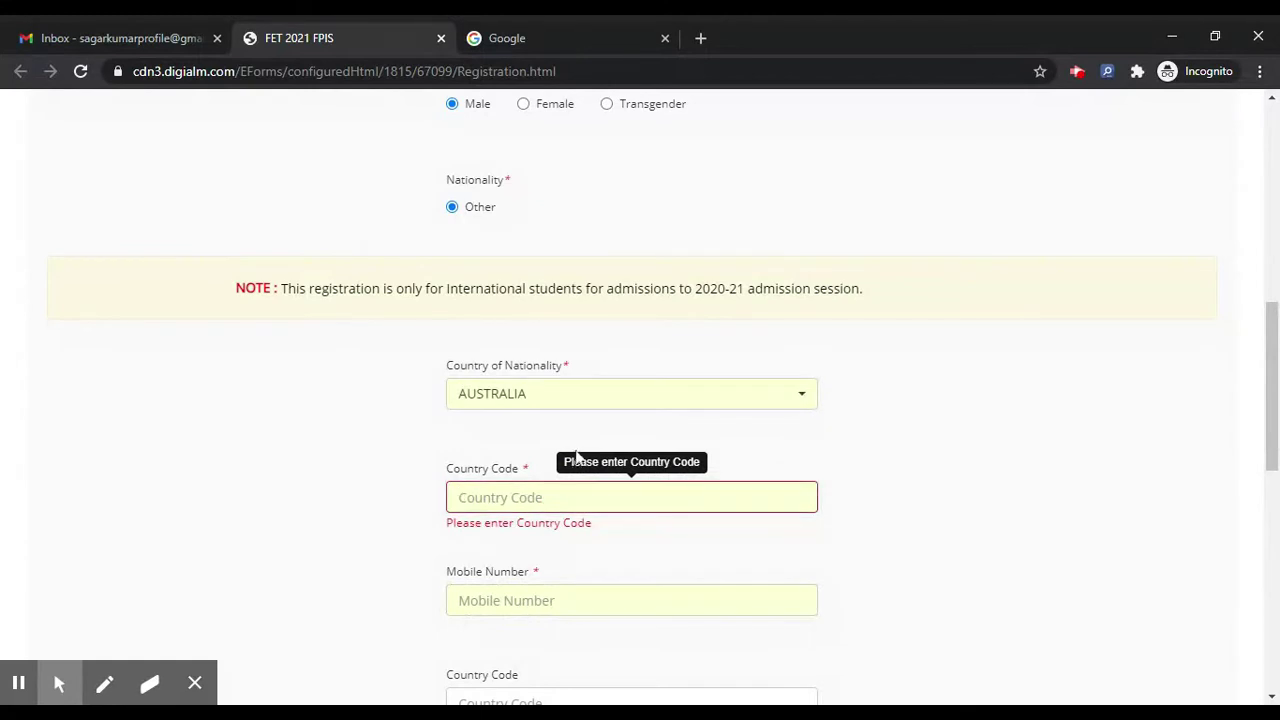
Step: Enter country code +31, the candidate's mobile number and alternate country code +31
text(+31)
scroll(497, 570, down, 1)
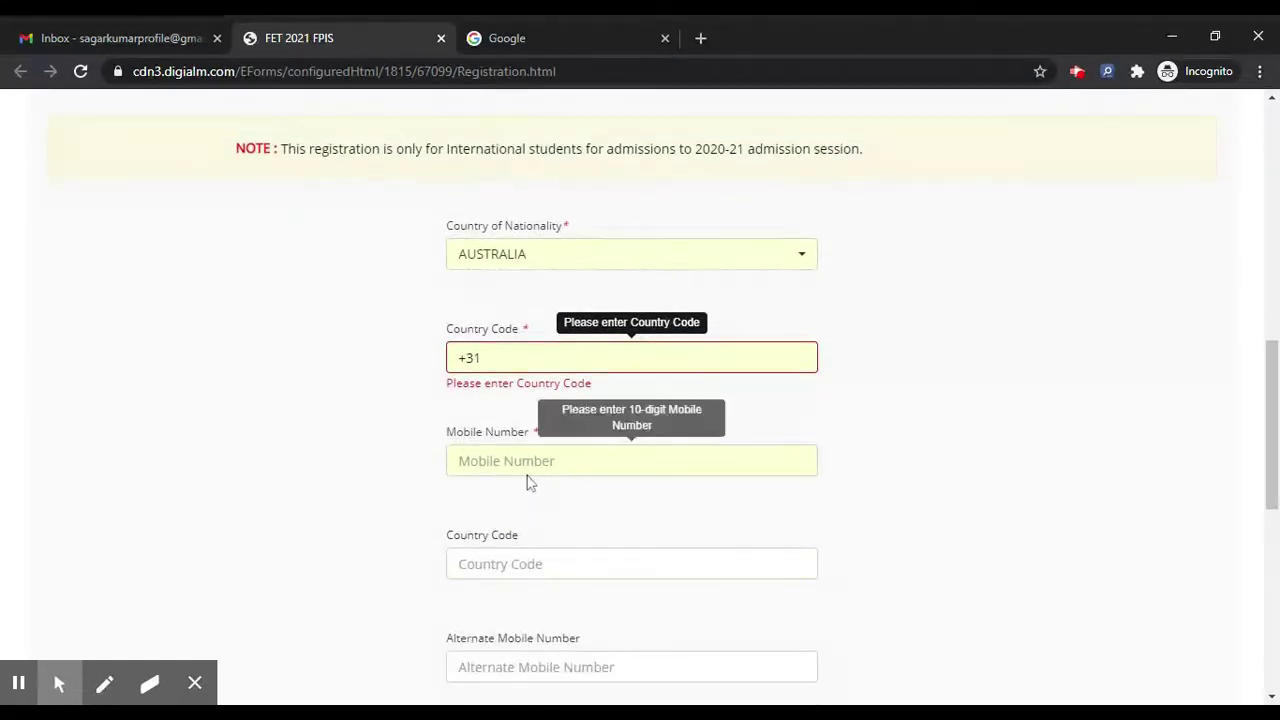
click(525, 466)
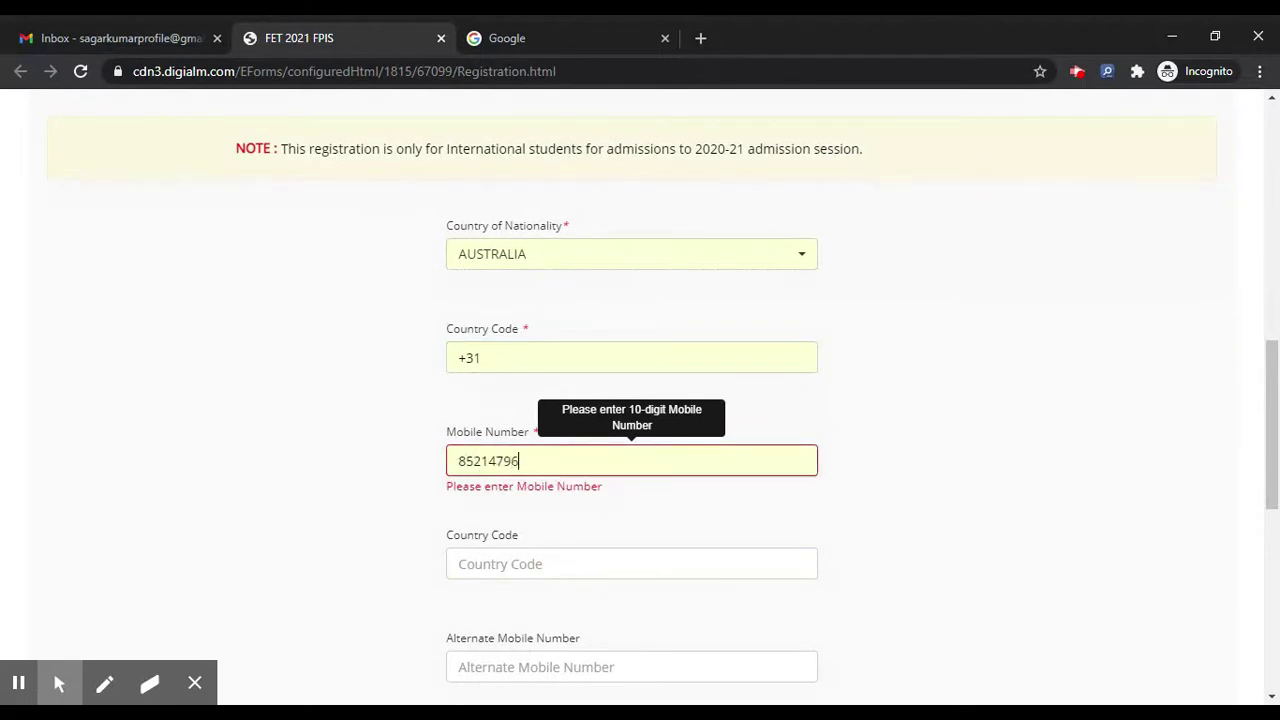
scroll(518, 506, down, 2)
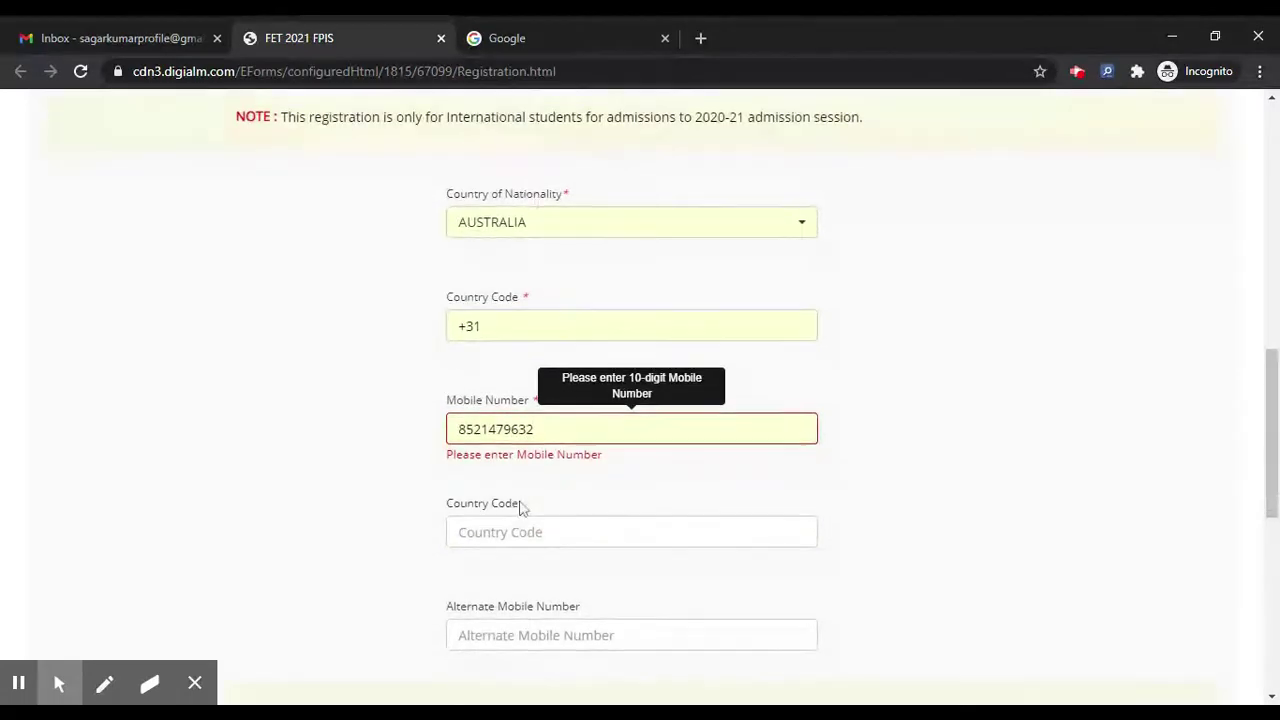
click(557, 420)
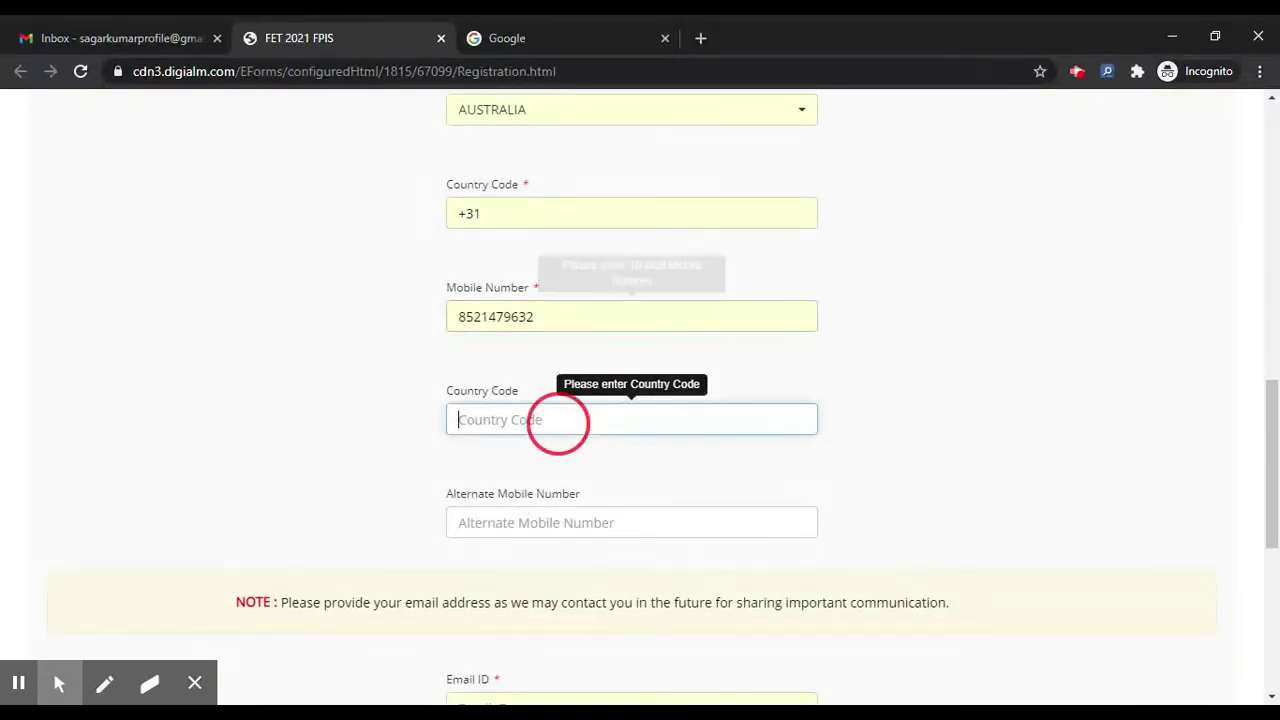
text(+31)
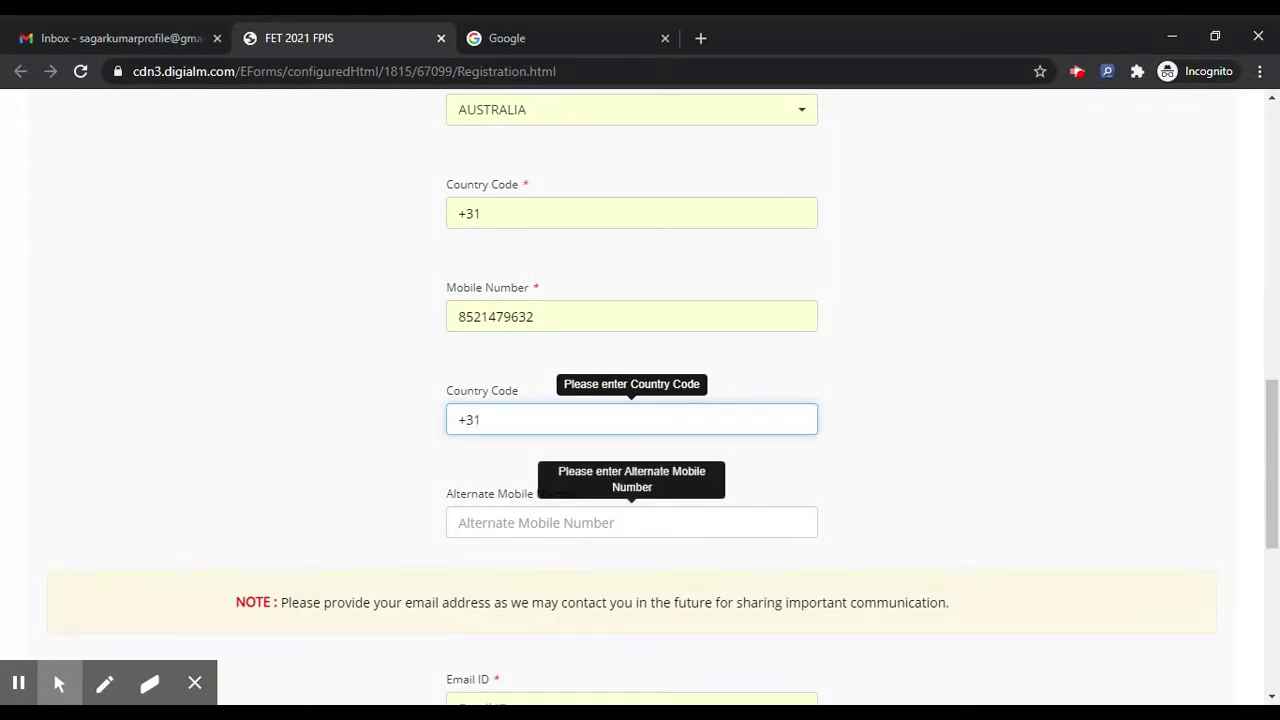
Step: Enter and re-enter the candidate's email address, then request the OTP
scroll(577, 391, down, 5)
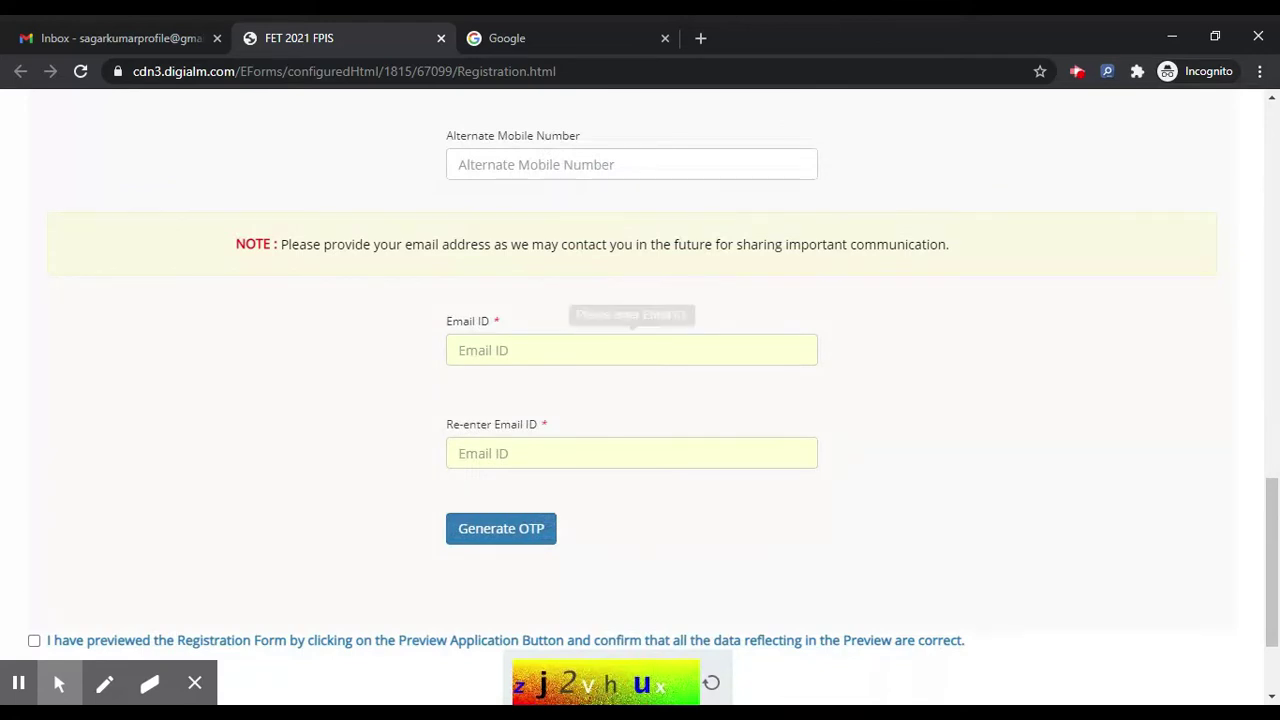
click(580, 346)
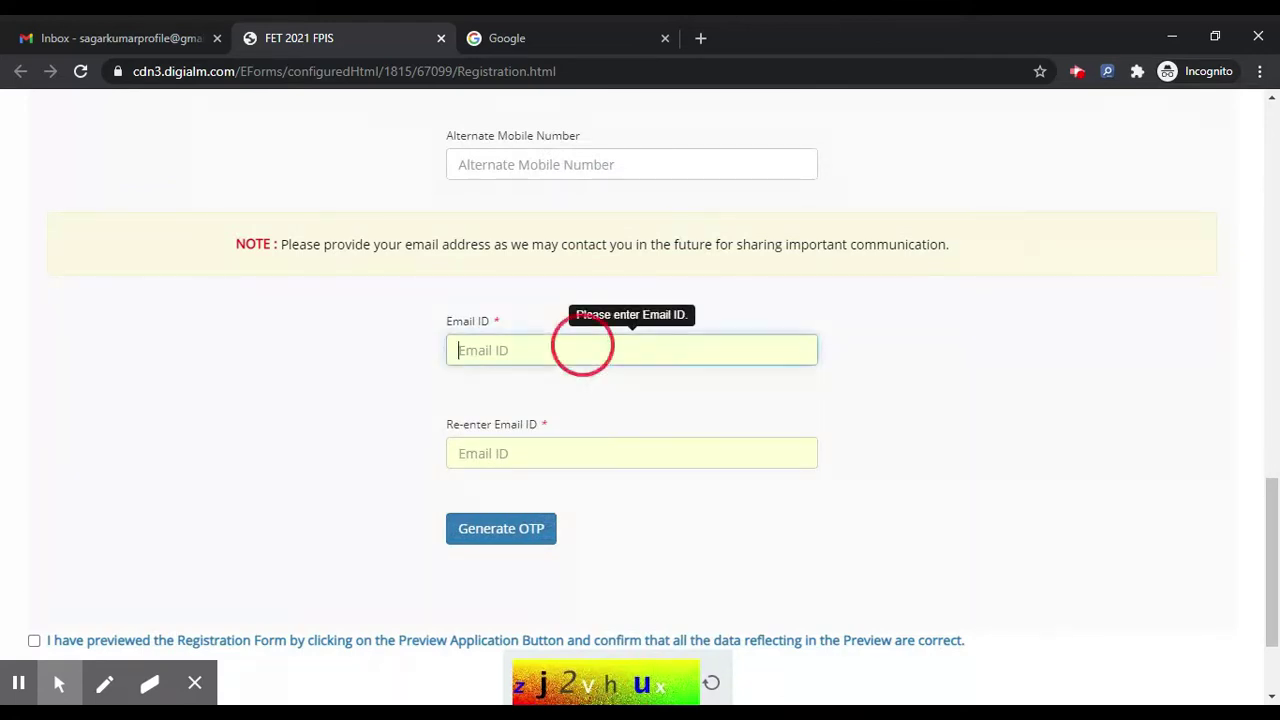
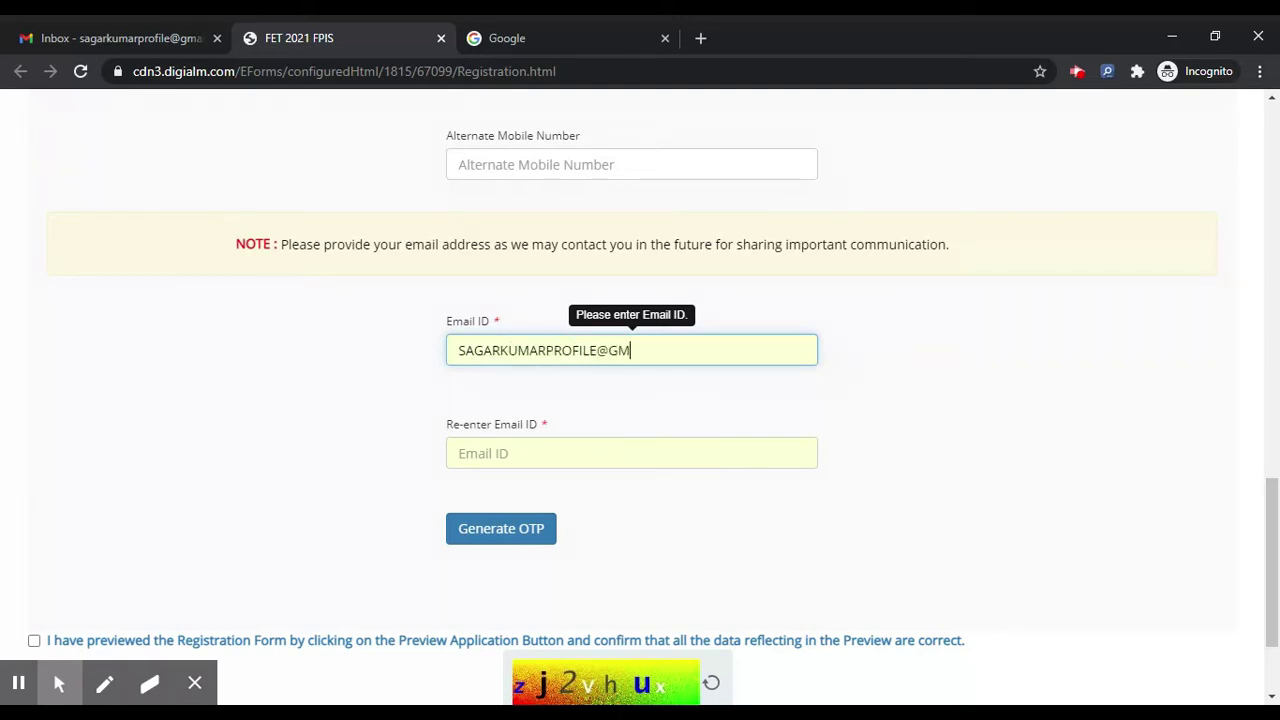
key(ctrl+a)
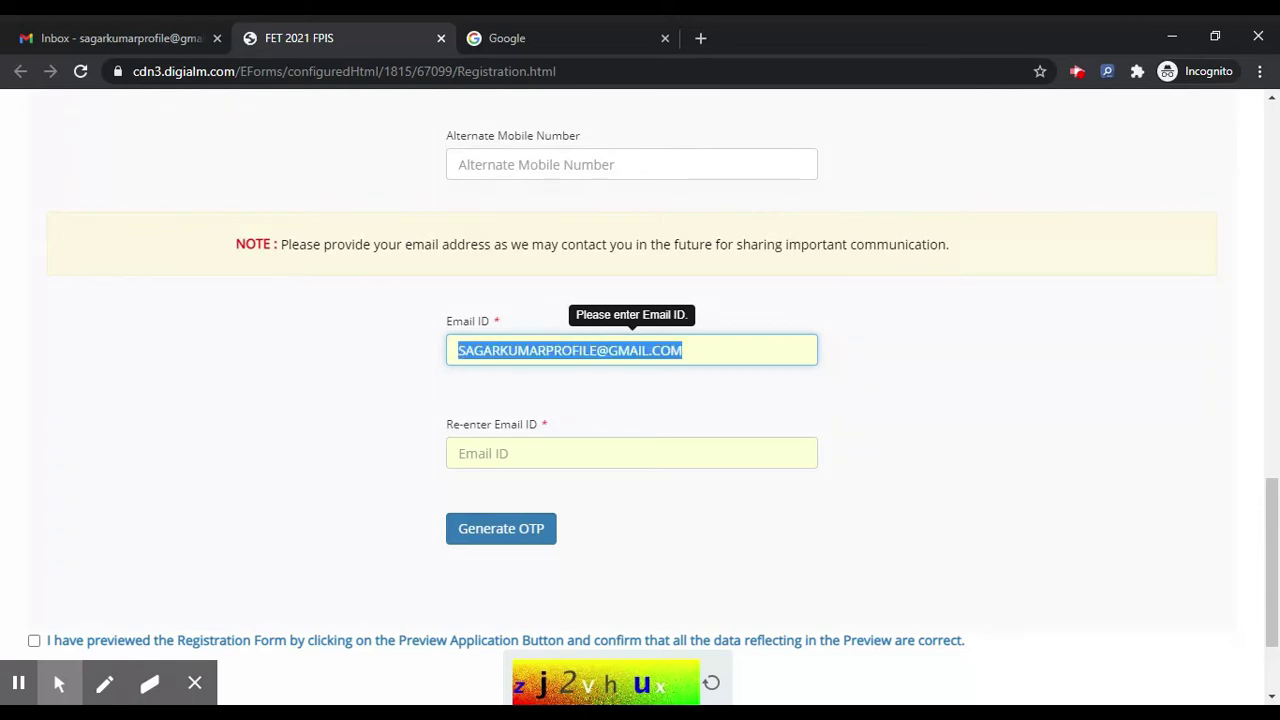
click(560, 450)
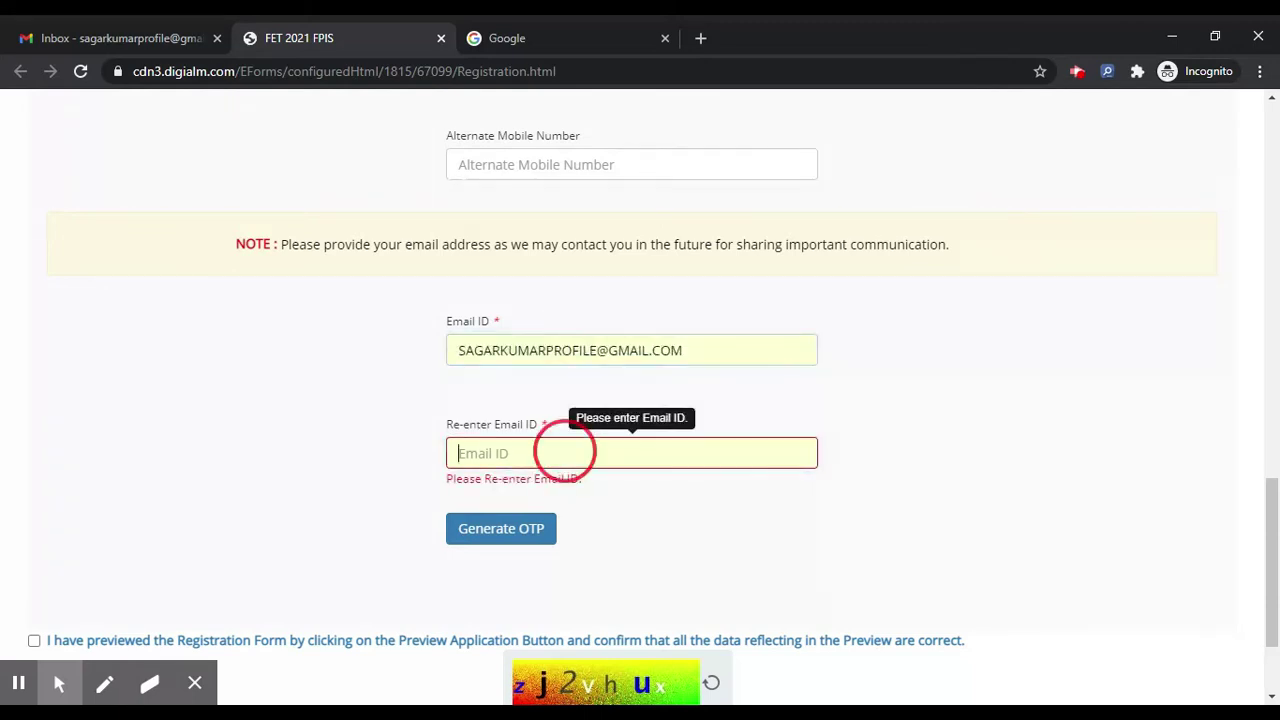
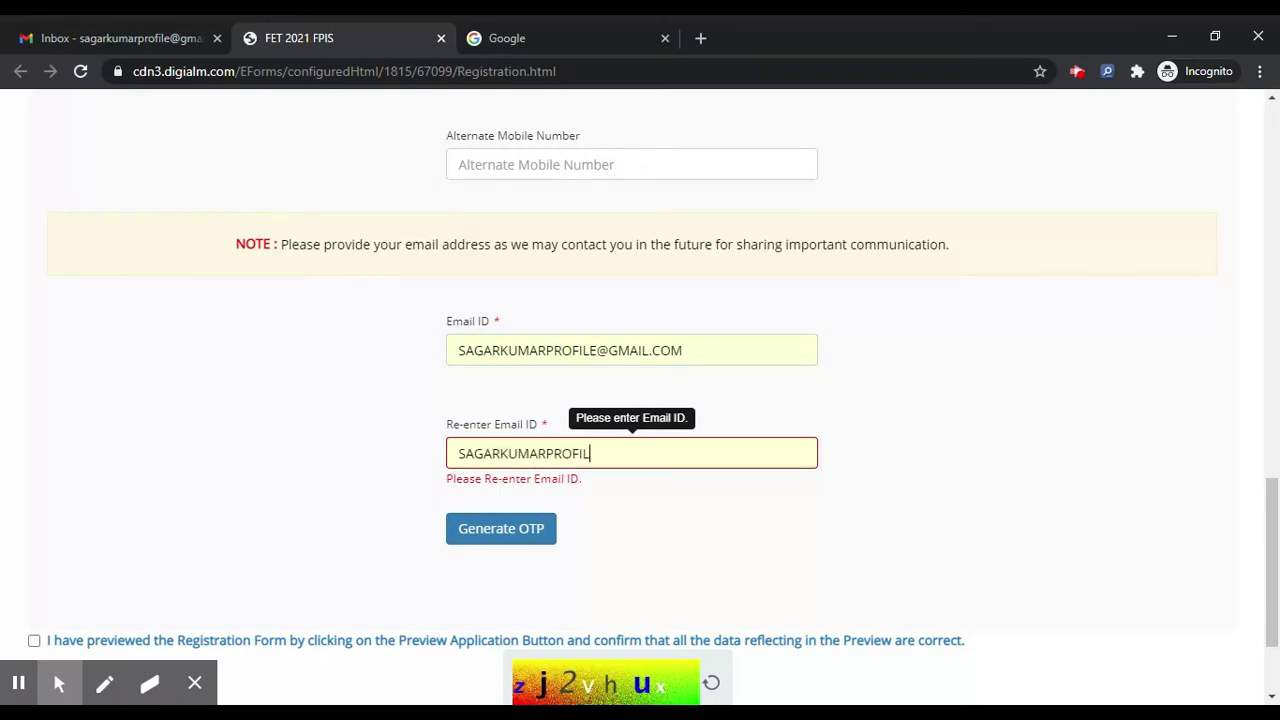
click(508, 532)
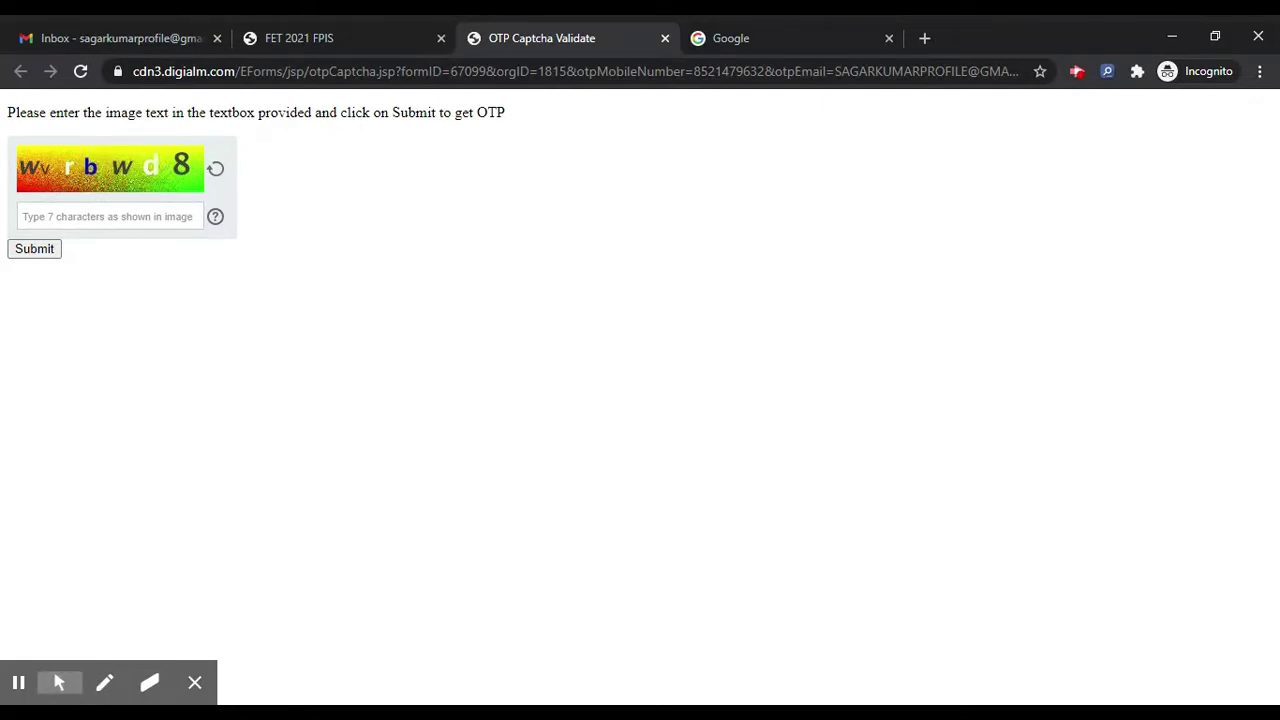
Step: Submit the captcha, request the OTP again and submit the new captcha
click(110, 216)
text(w)
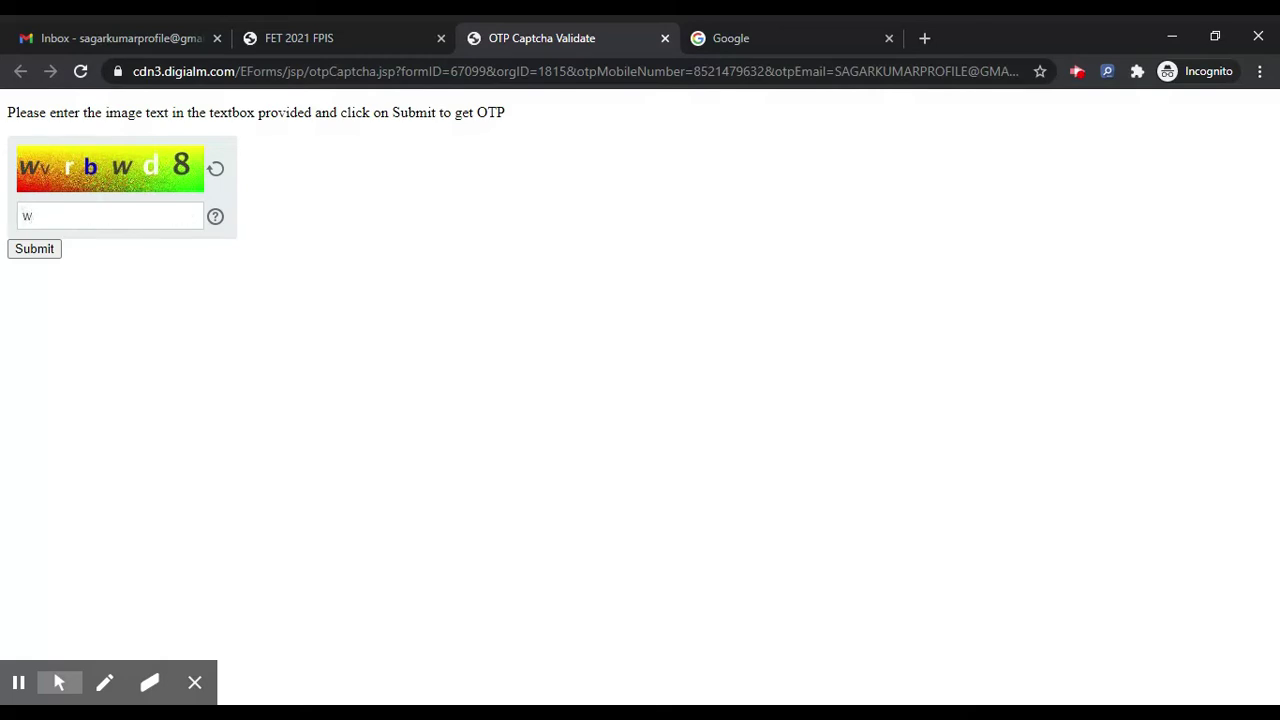
text(vrbwd8)
click(33, 250)
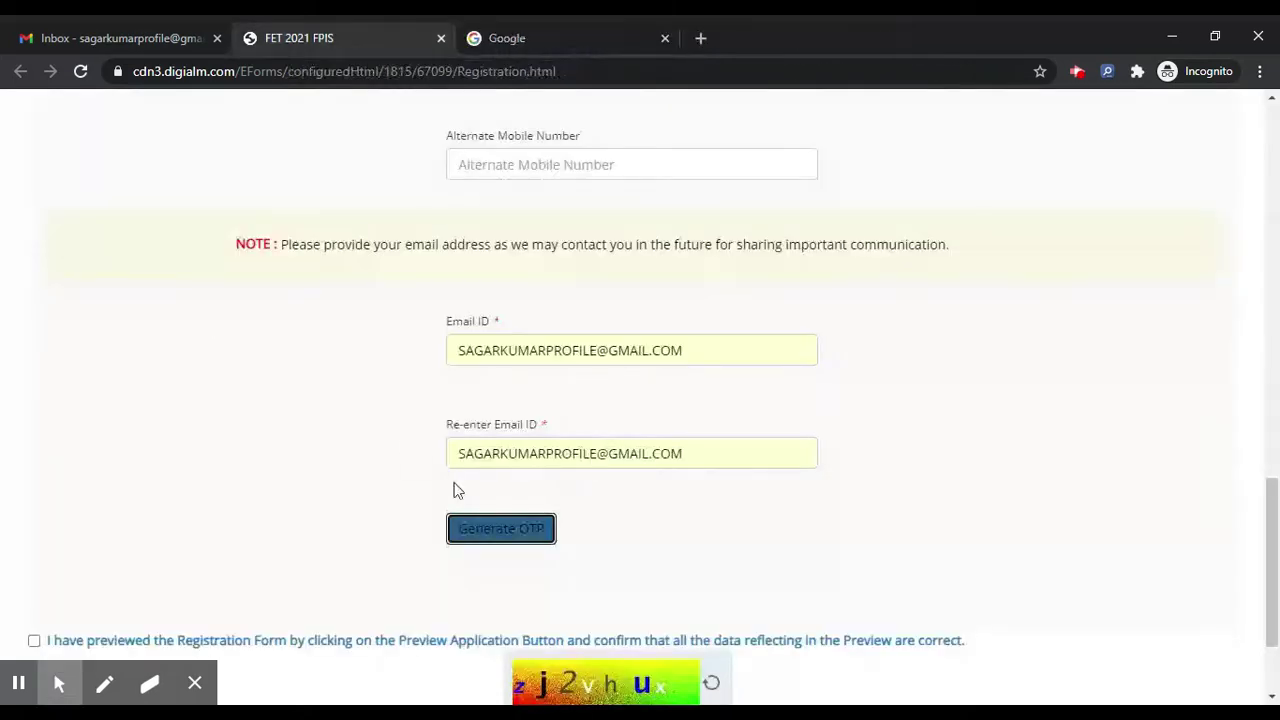
scroll(454, 489, down, 2)
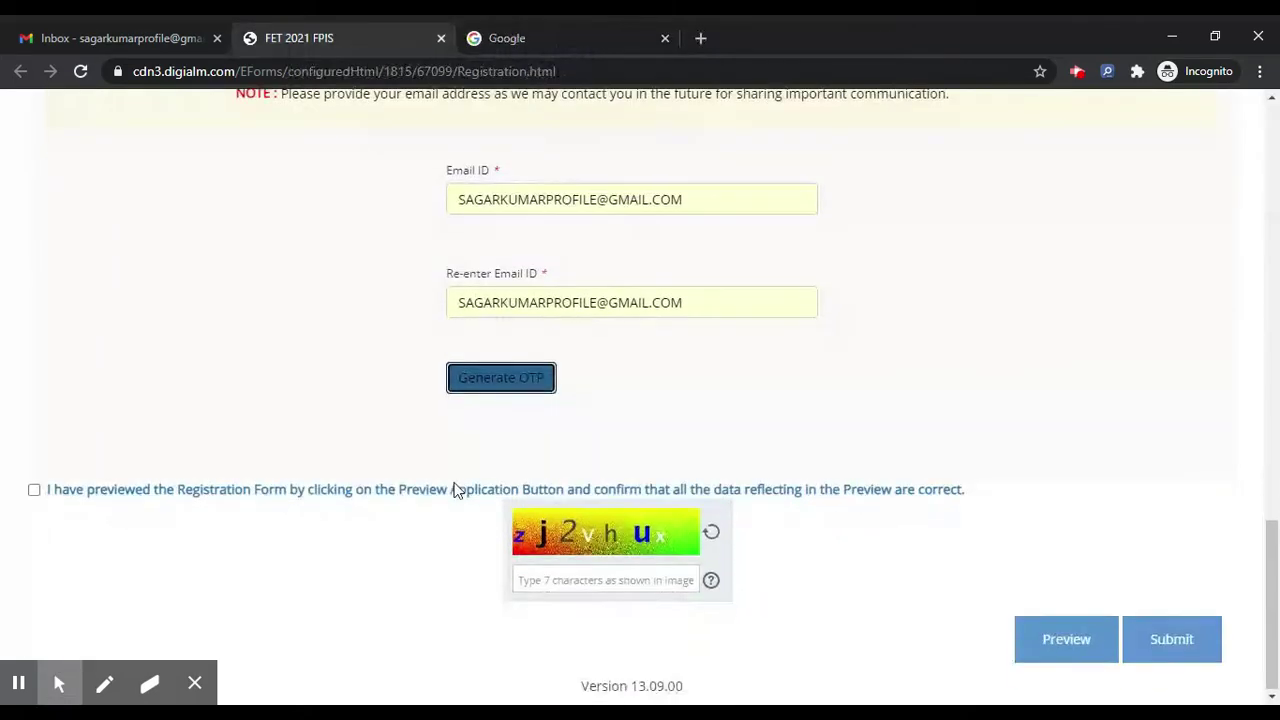
click(487, 380)
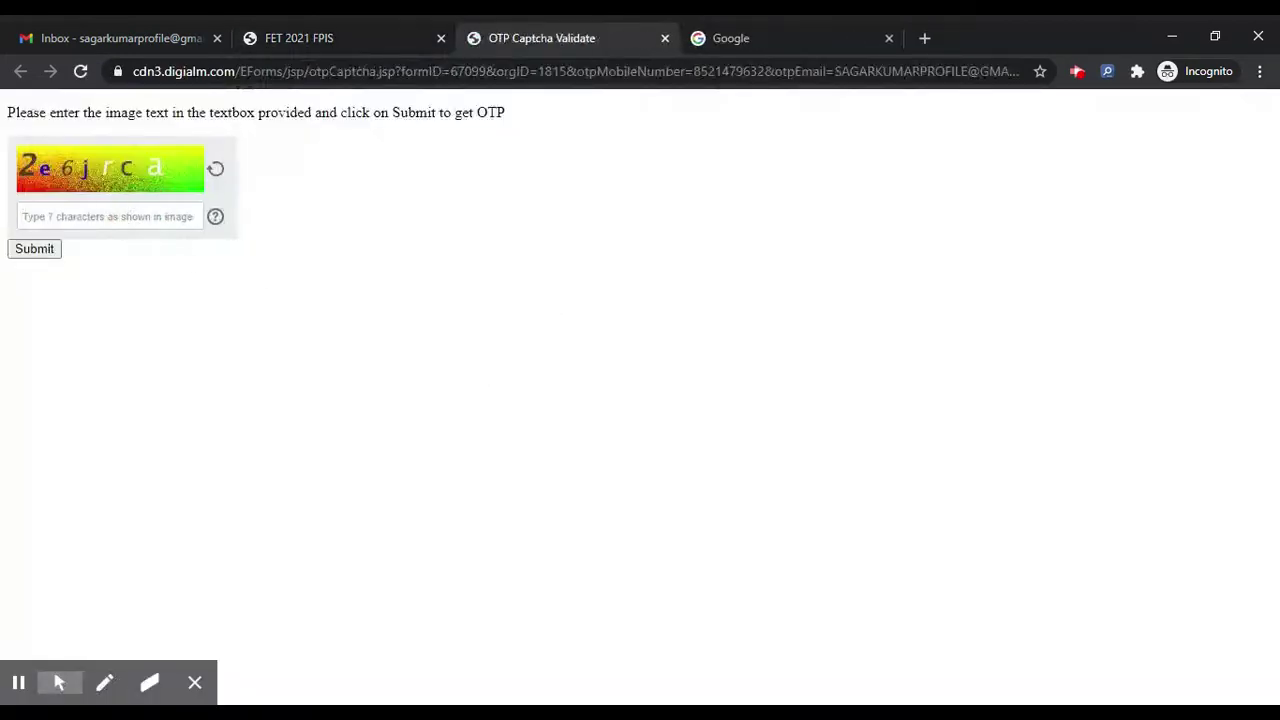
click(110, 216)
text(2e6jrca)
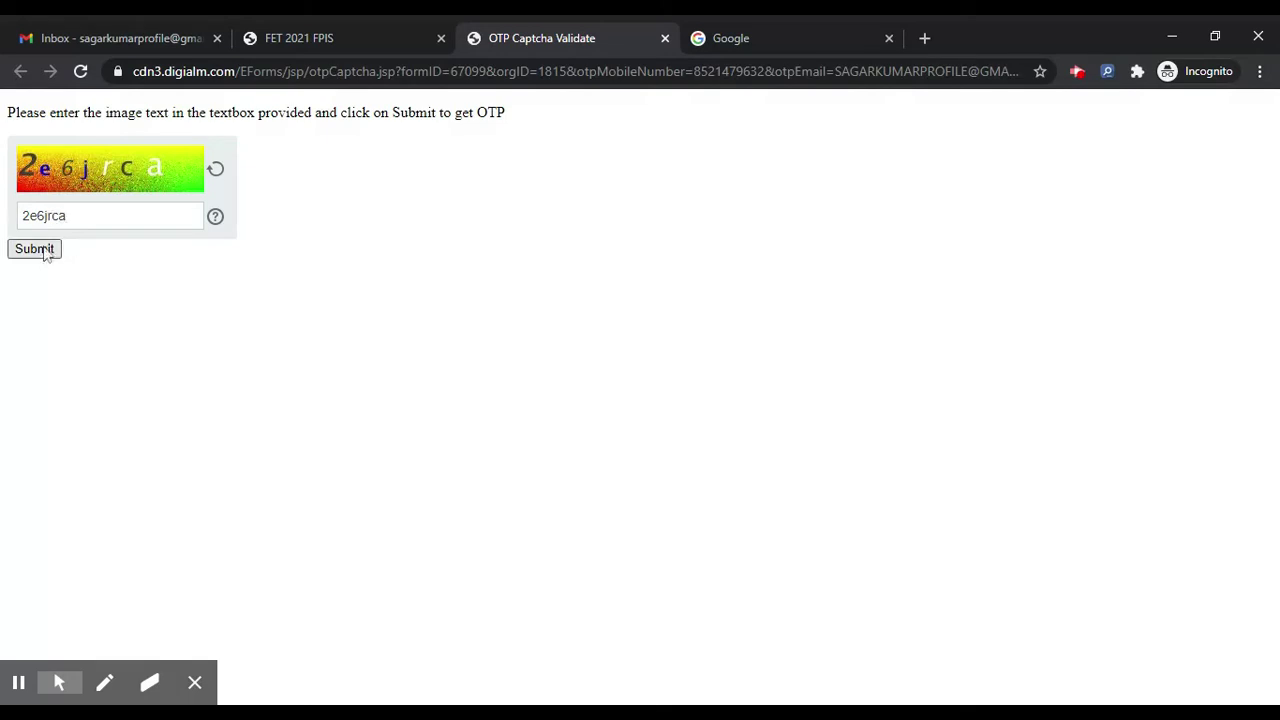
click(38, 248)
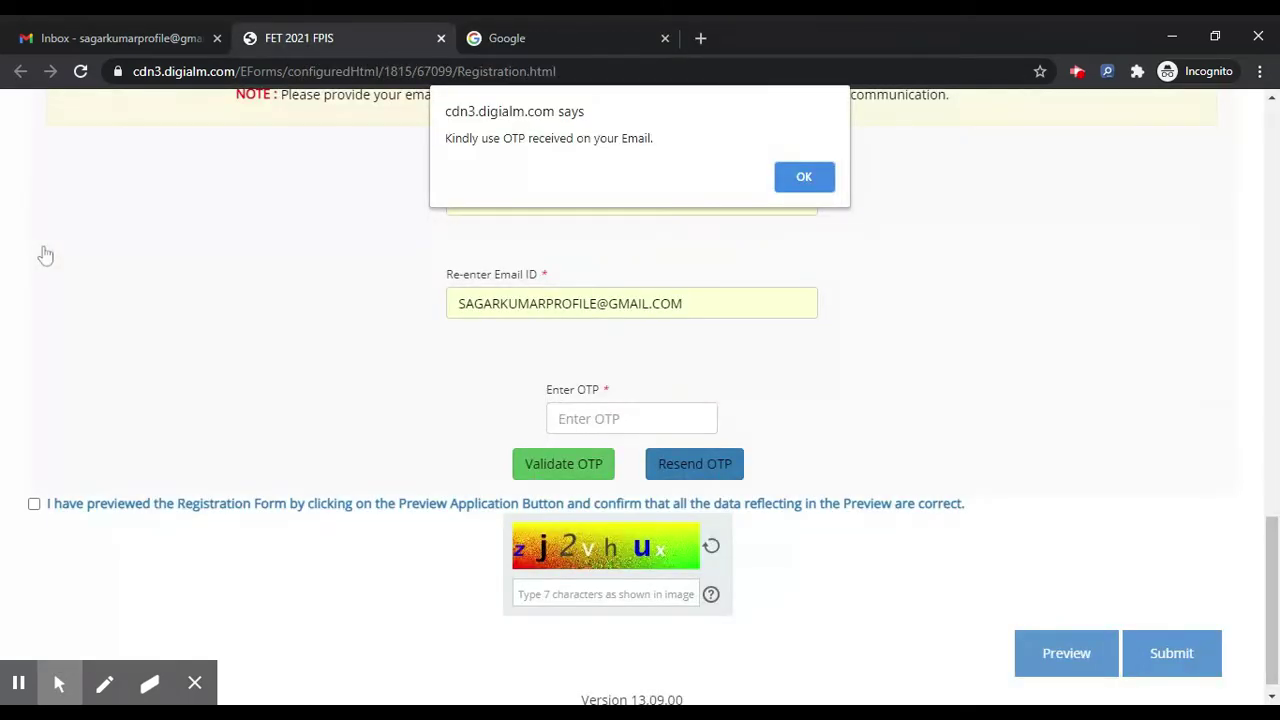
Step: Dismiss the OTP-sent alert and copy the OTP from the validation email in Gmail
click(800, 176)
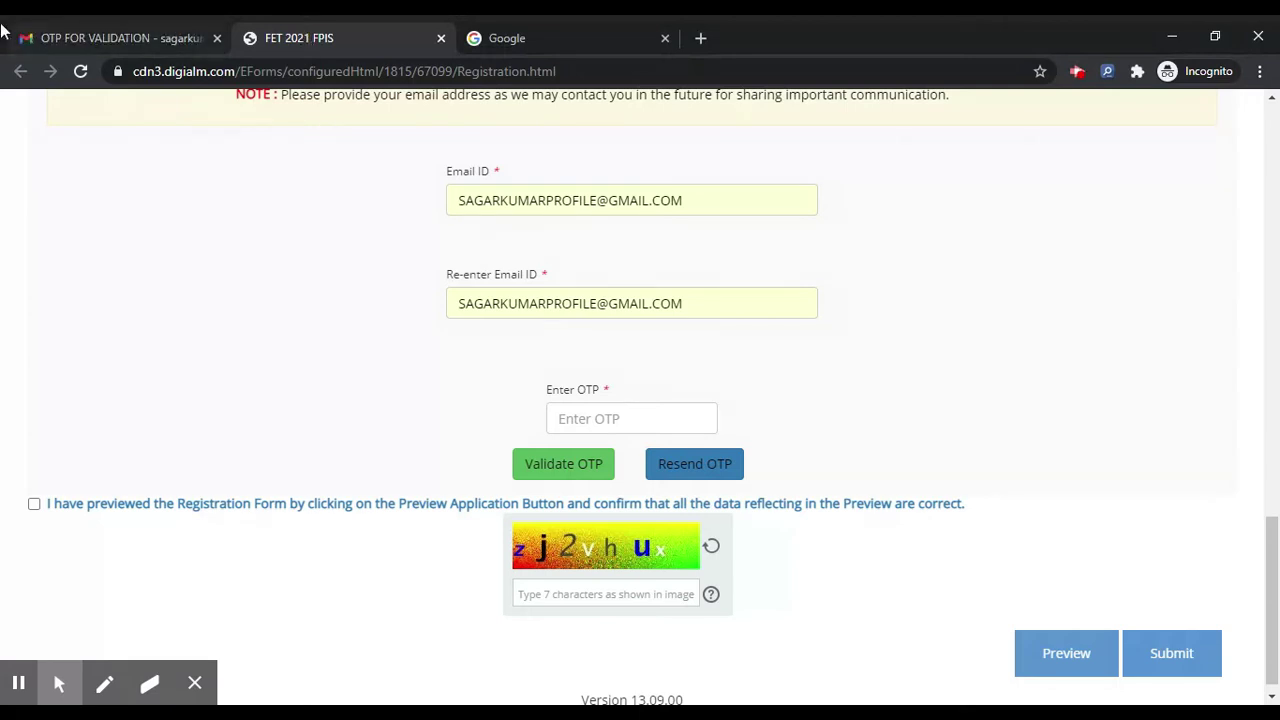
key(ctrl+1)
double_click(522, 307)
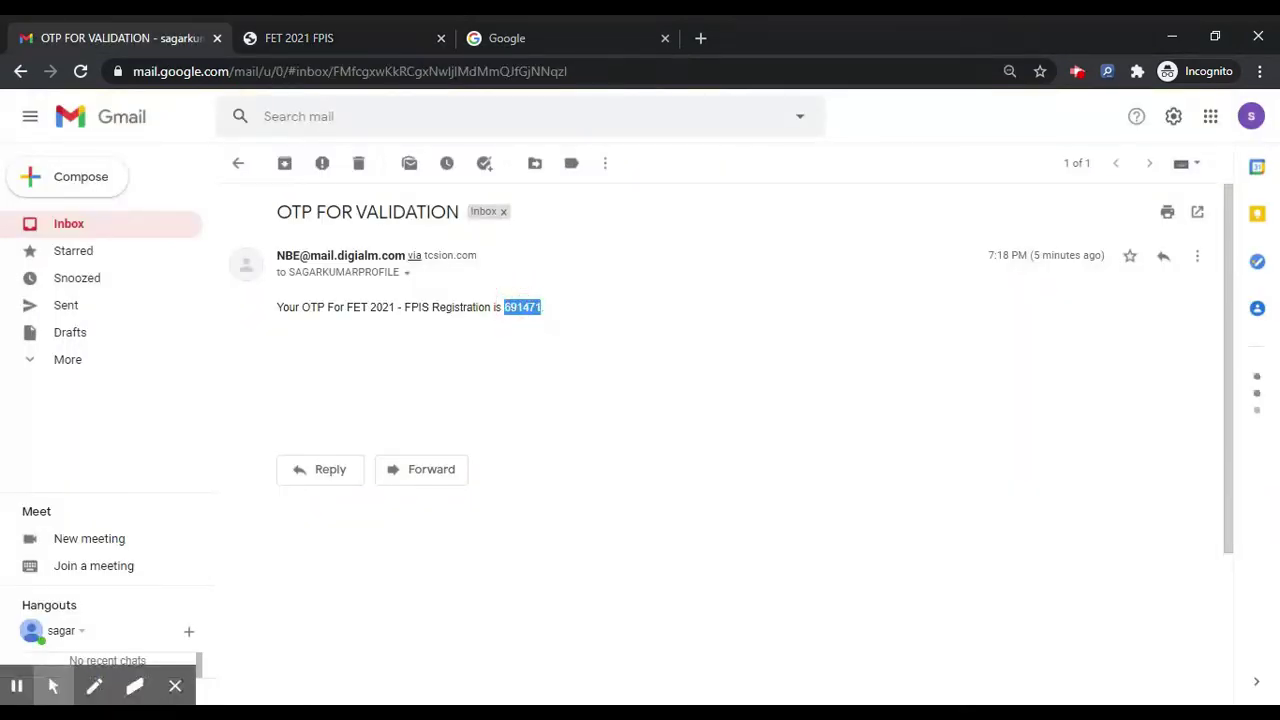
click(390, 25)
click(638, 414)
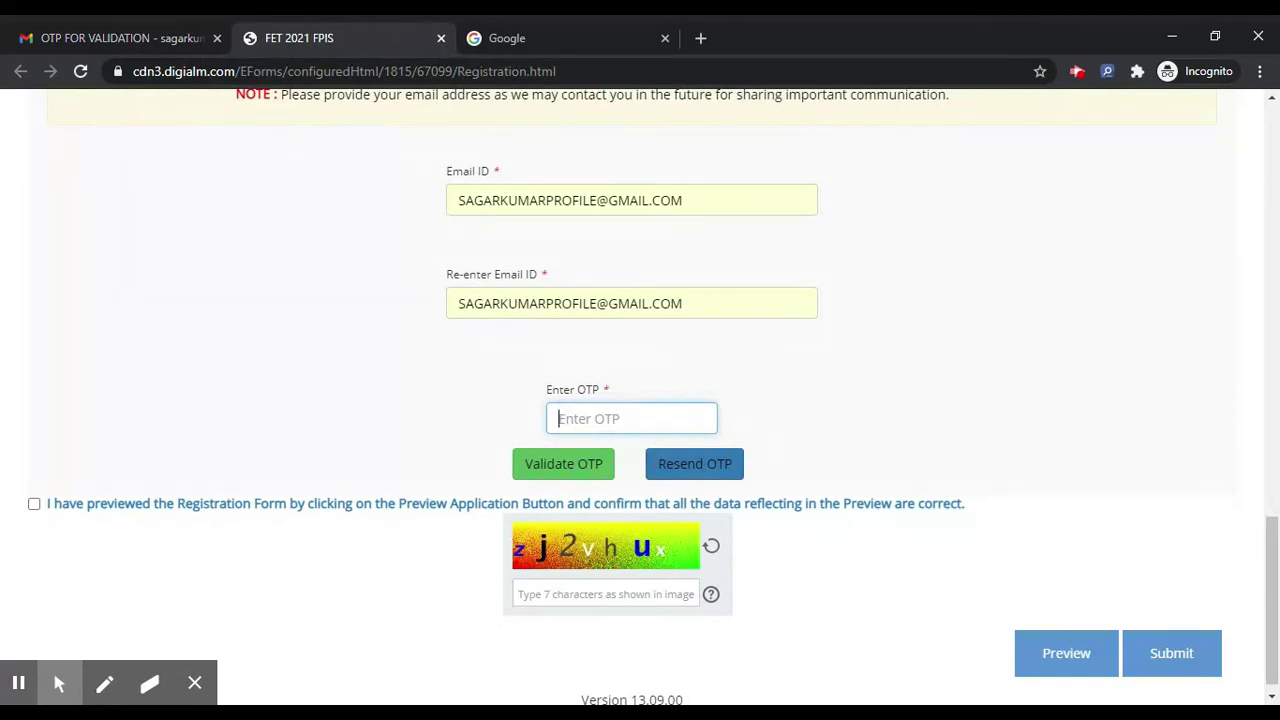
click(123, 38)
drag(521, 307, 527, 307)
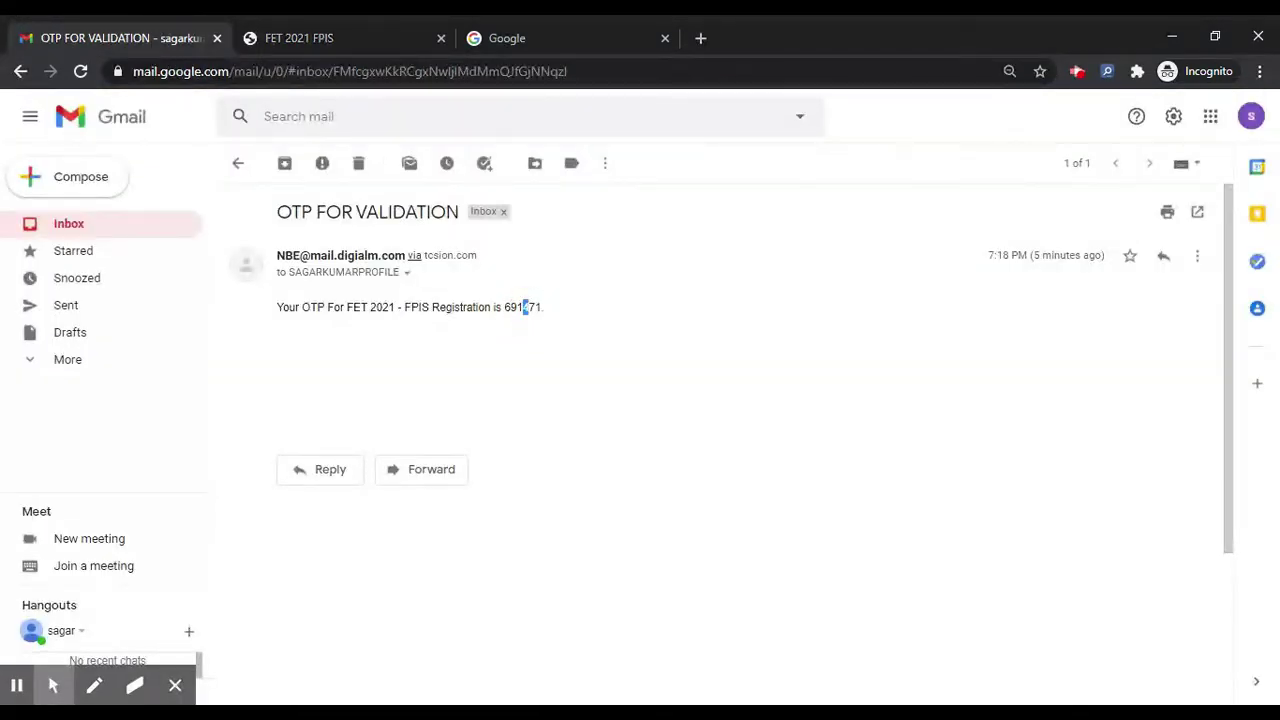
double_click(531, 307)
Step: Paste the OTP into the Enter OTP field and validate it
click(338, 36)
click(582, 541)
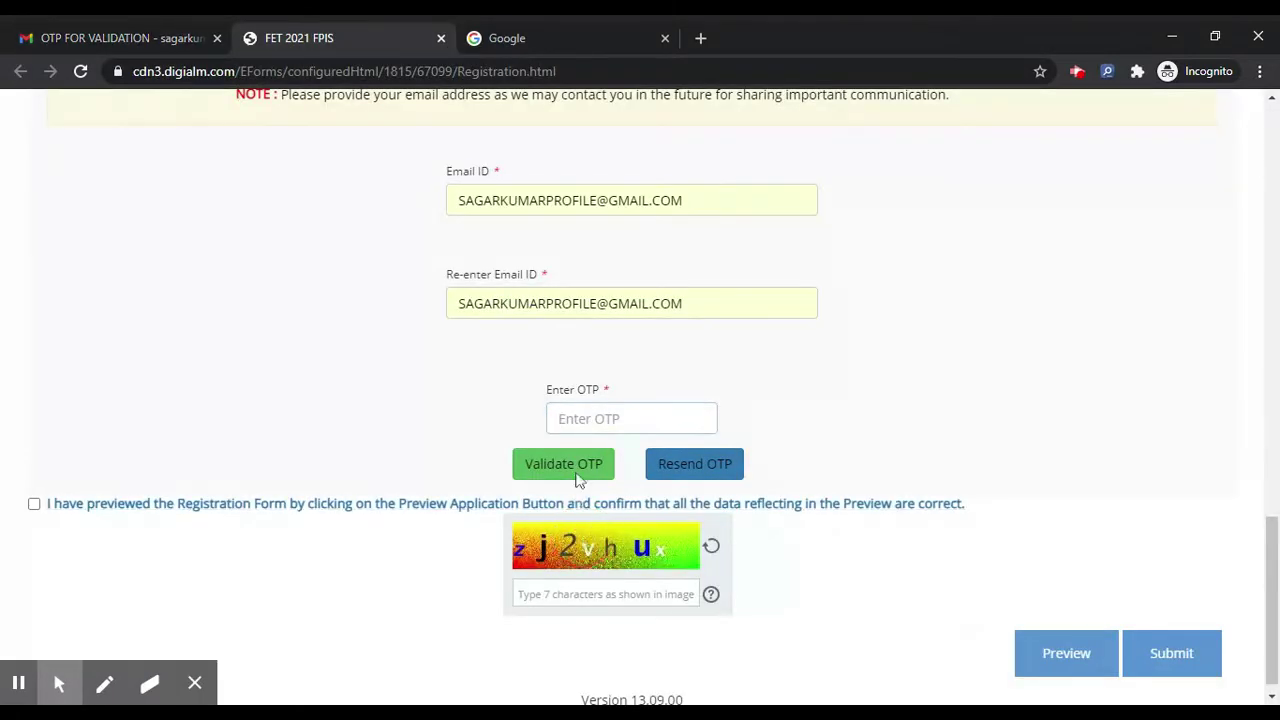
click(561, 418)
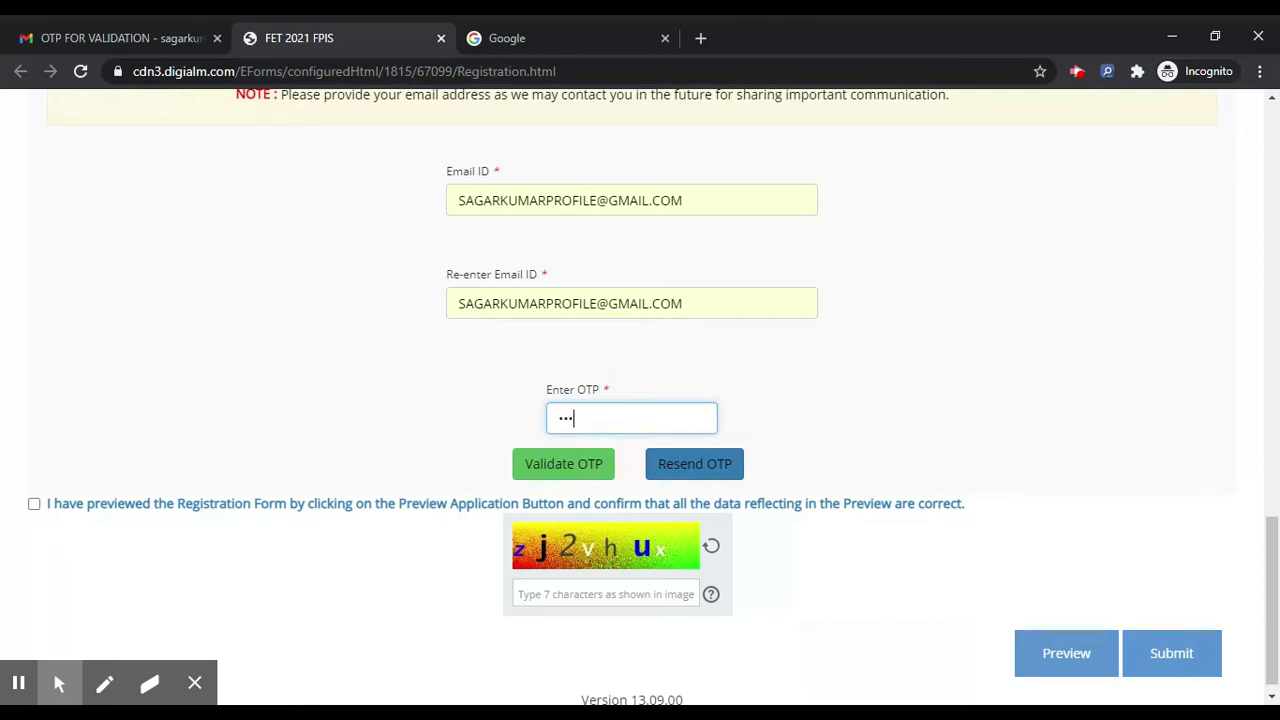
click(120, 30)
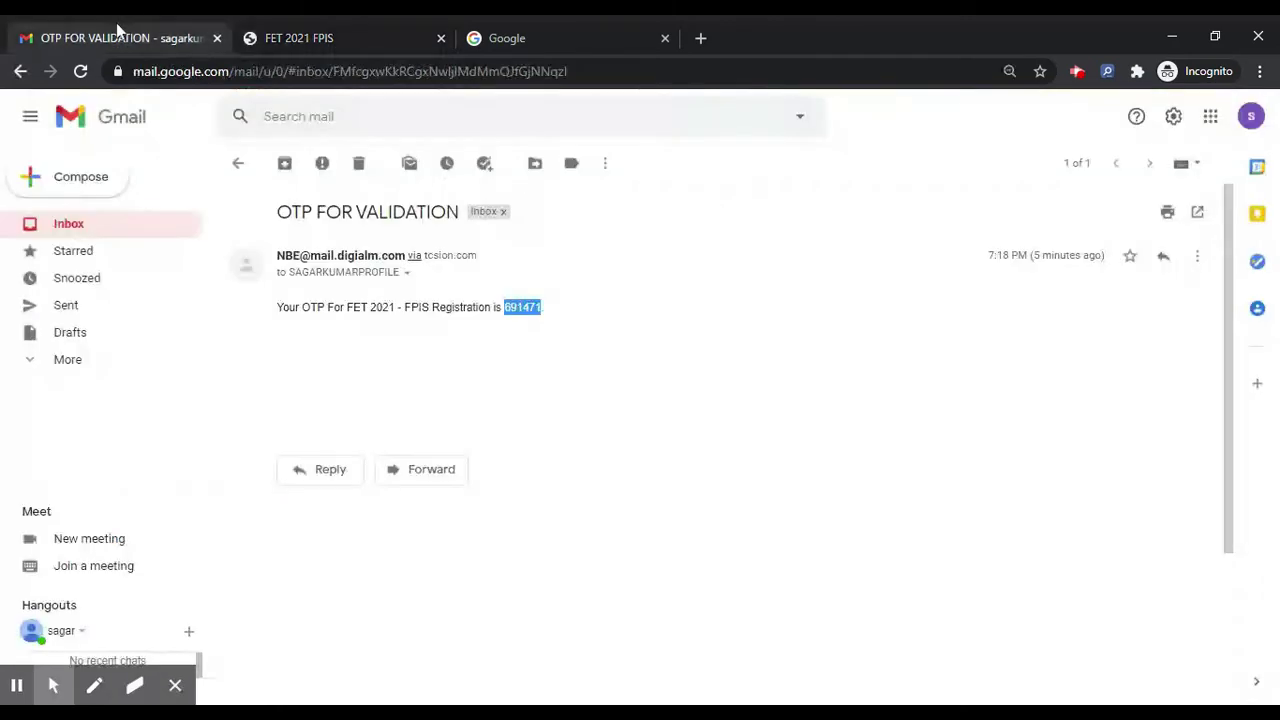
click(410, 32)
key(ctrl+v)
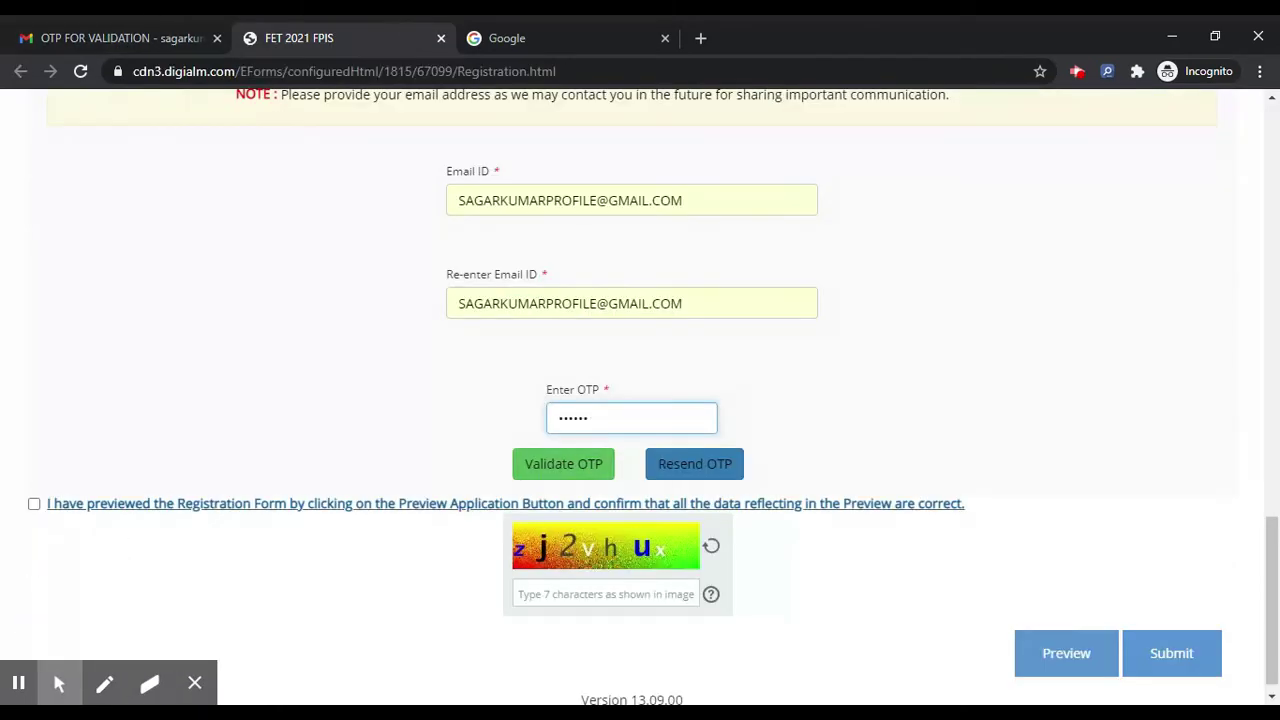
click(565, 458)
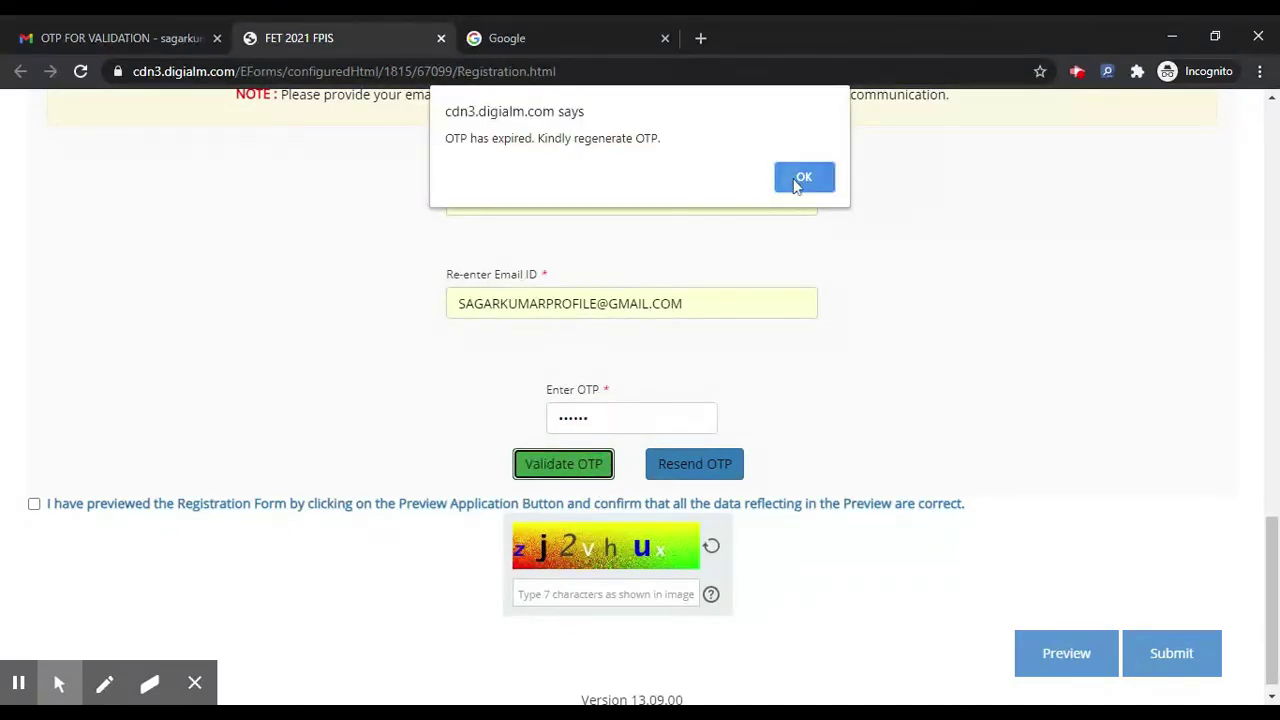
Step: Dismiss the expired-OTP alert, generate a new OTP and submit the fresh captcha
click(803, 178)
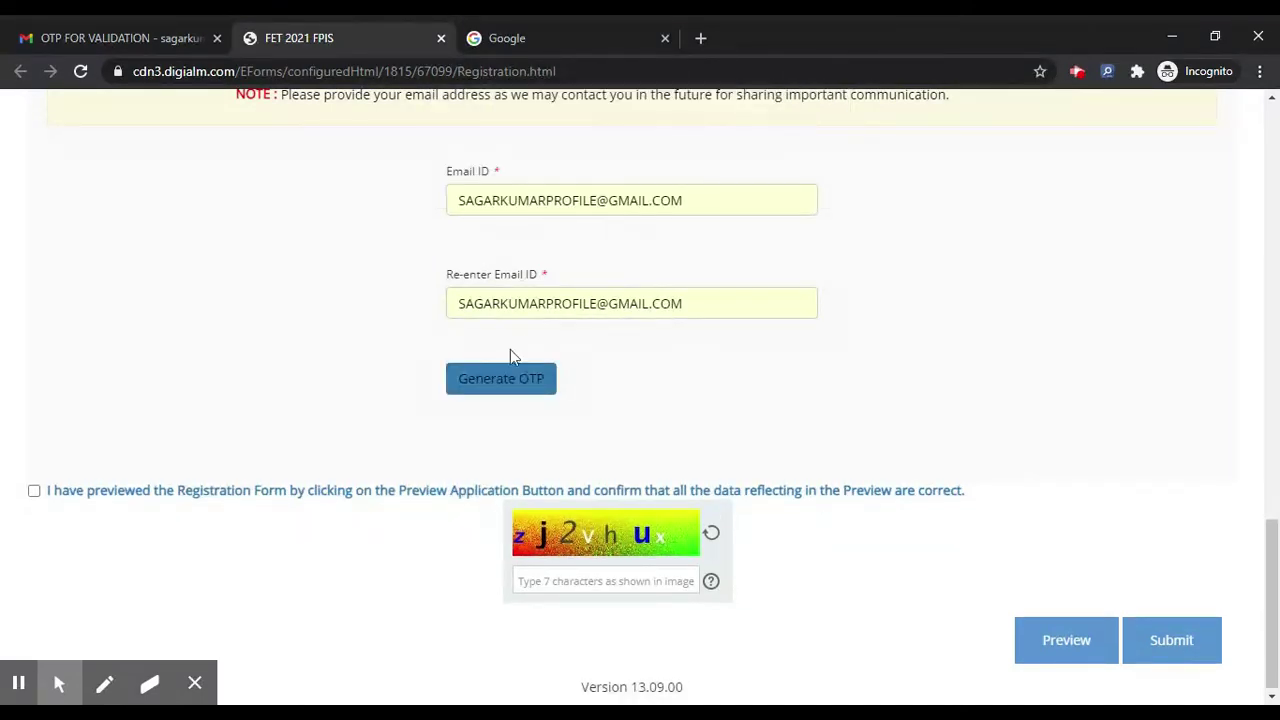
click(467, 383)
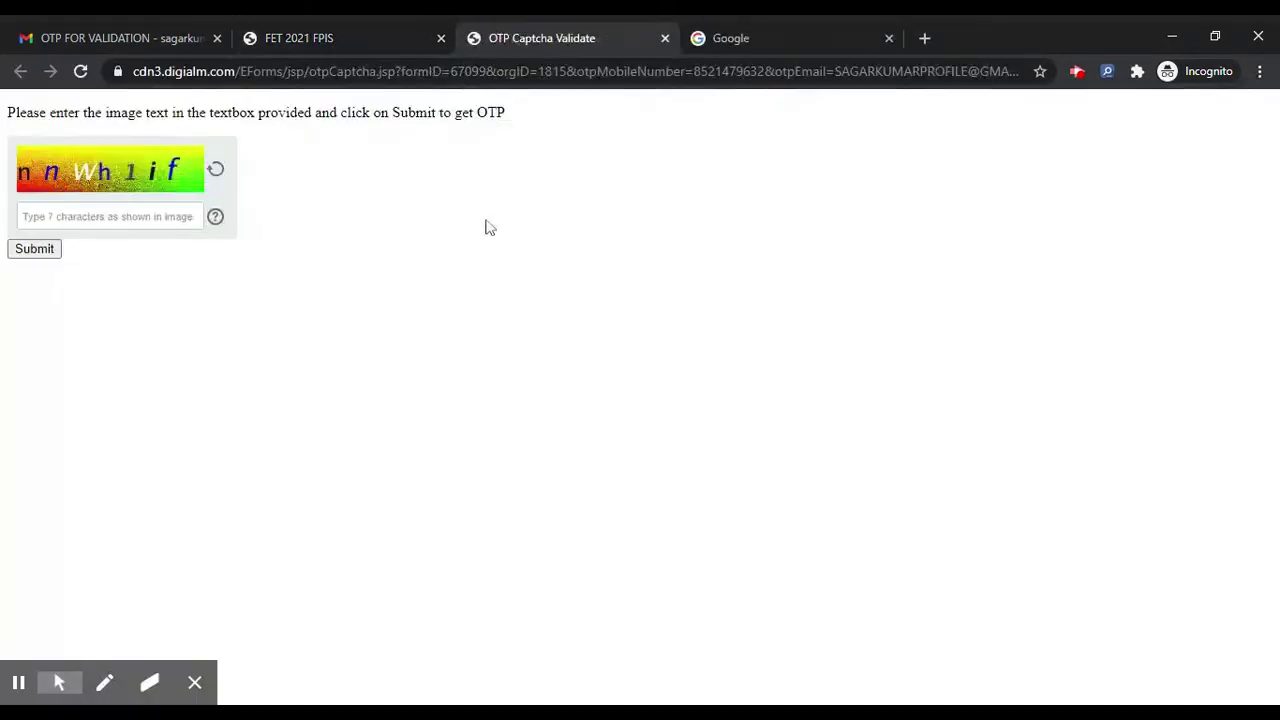
click(110, 216)
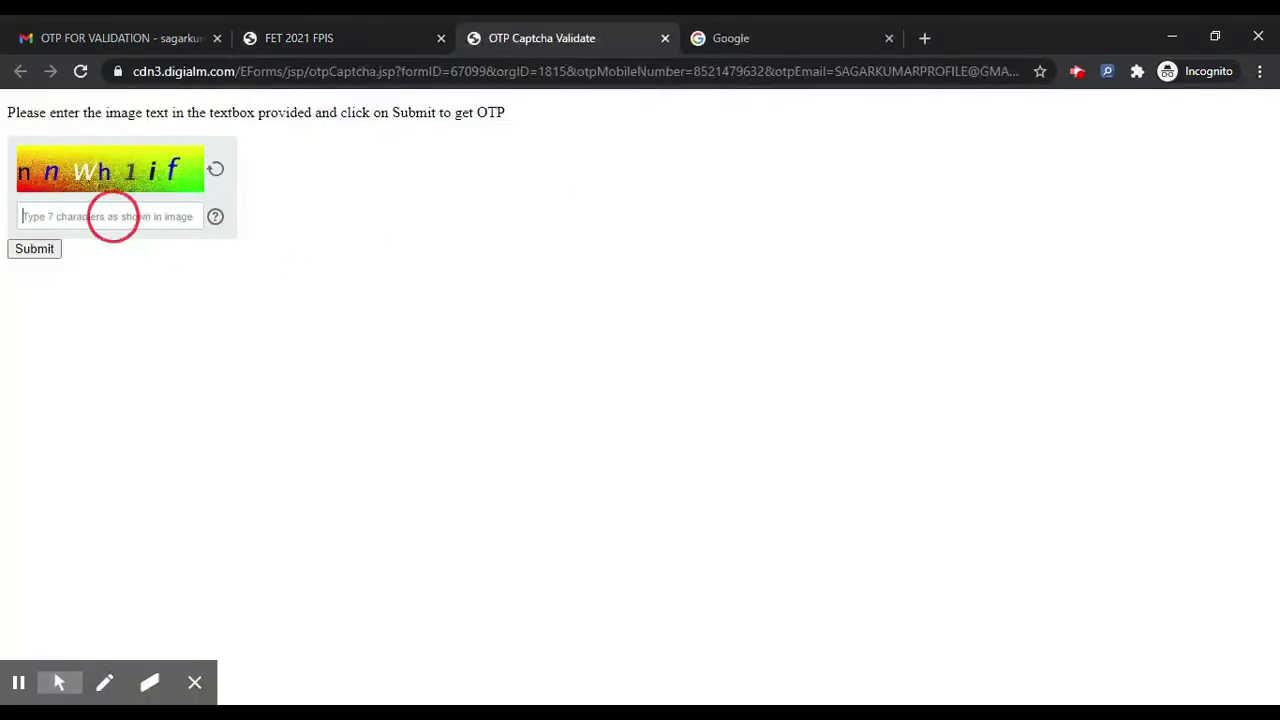
text(nnWh1if)
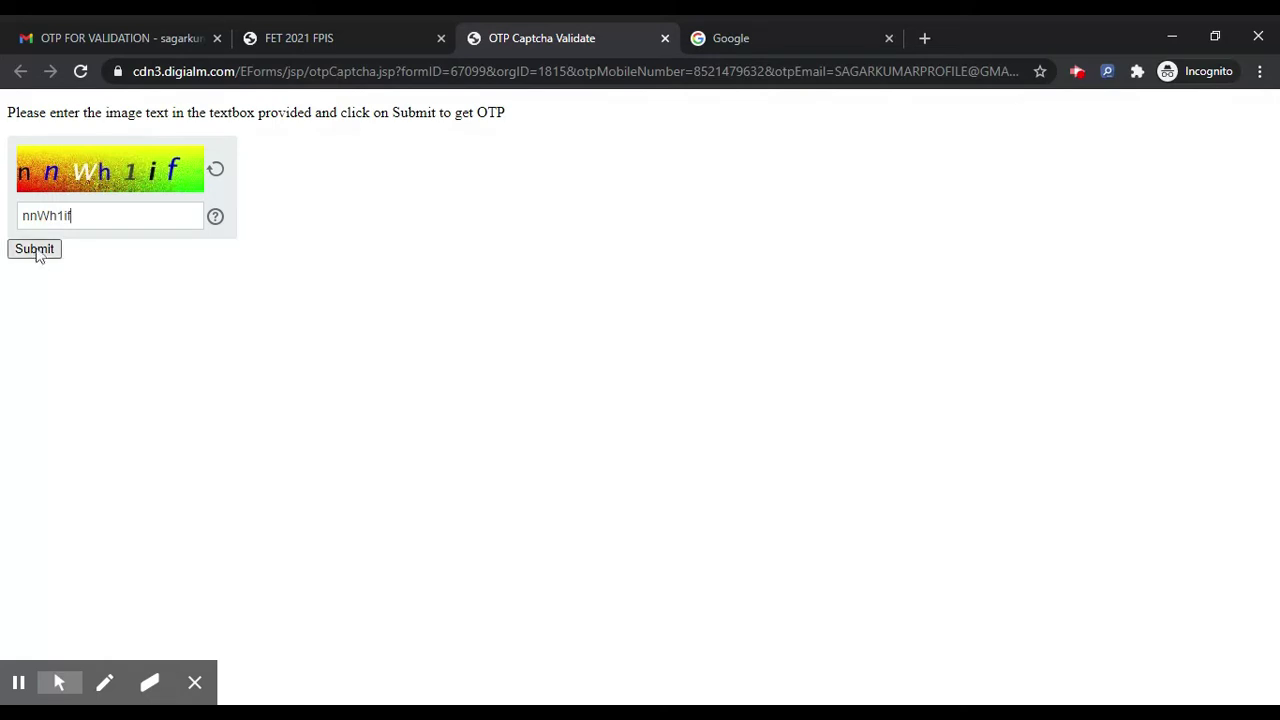
click(35, 250)
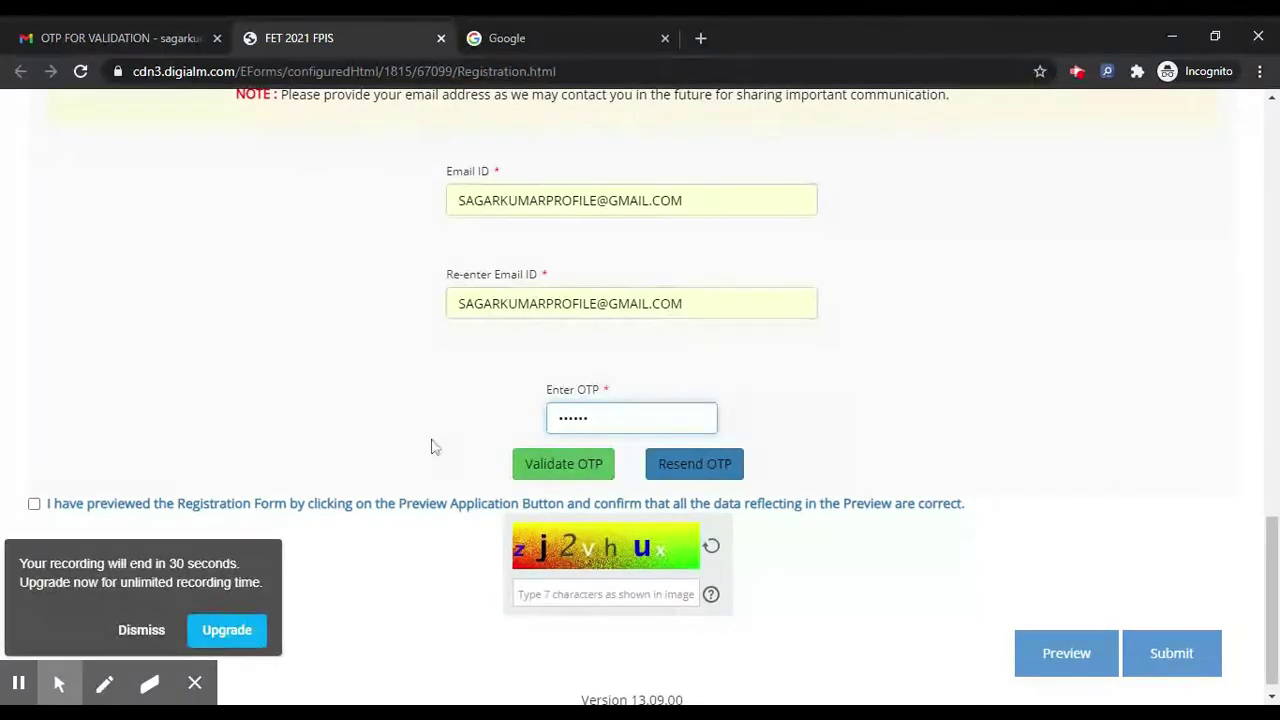
Step: Validate the new OTP and acknowledge the success alert
click(141, 629)
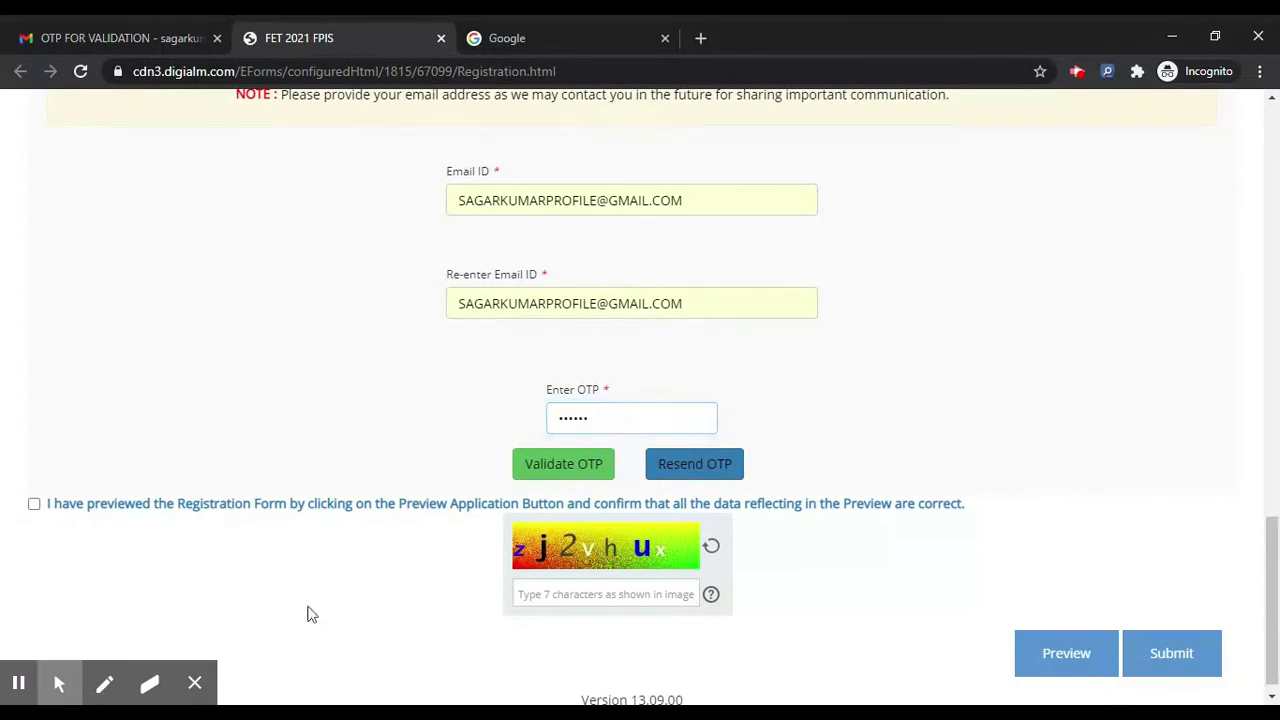
click(565, 464)
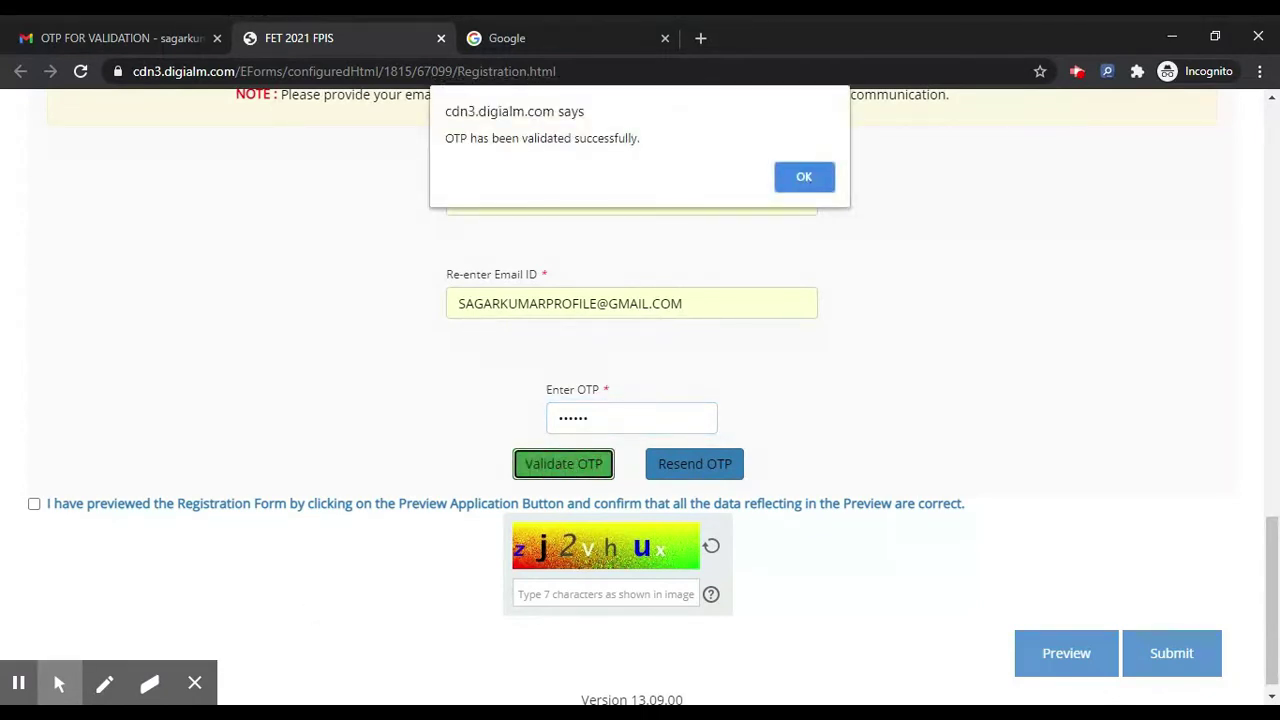
click(800, 176)
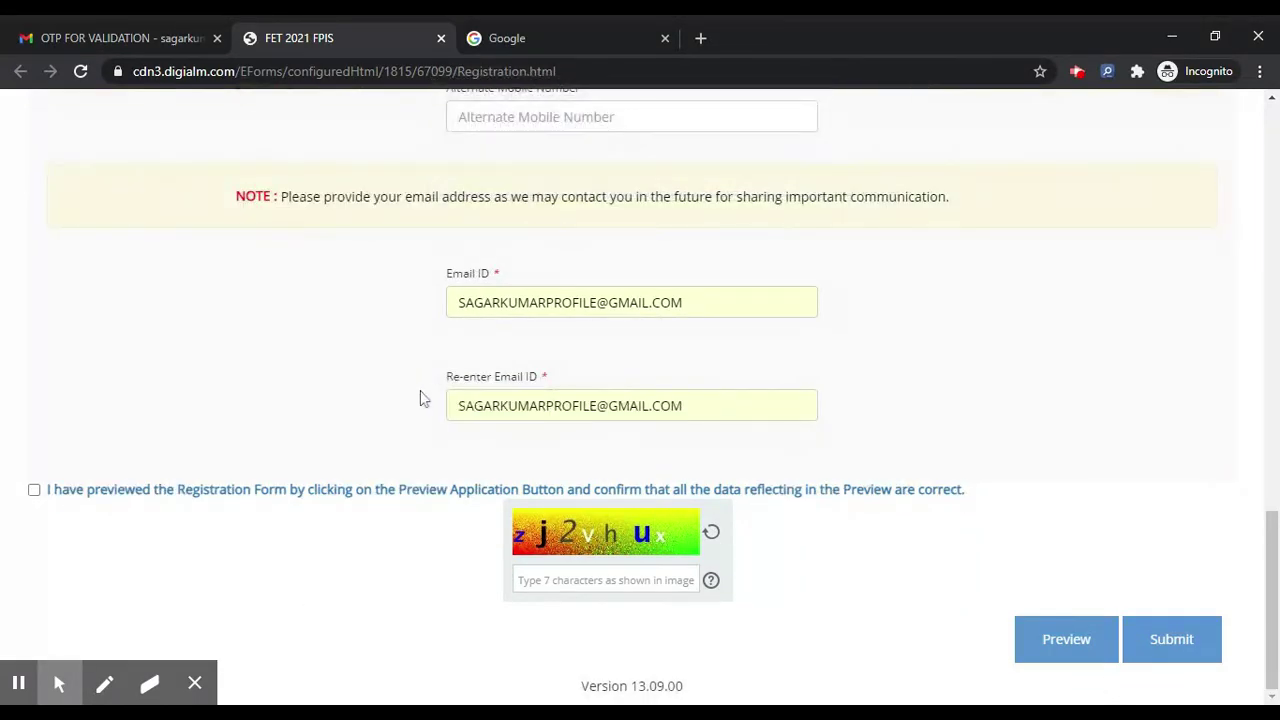
Step: Tick the preview declaration, fill in the captcha and submit the registration form
click(34, 490)
click(609, 578)
text(zj2)
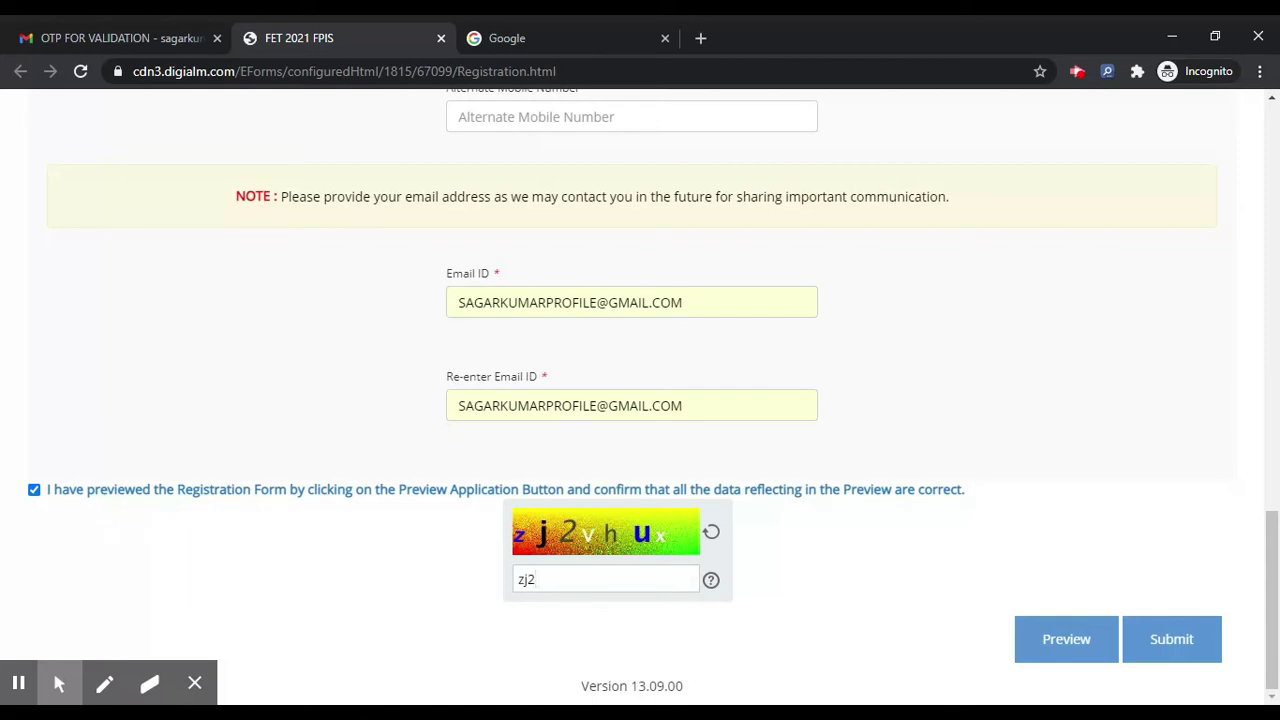
text(vhux)
click(1152, 640)
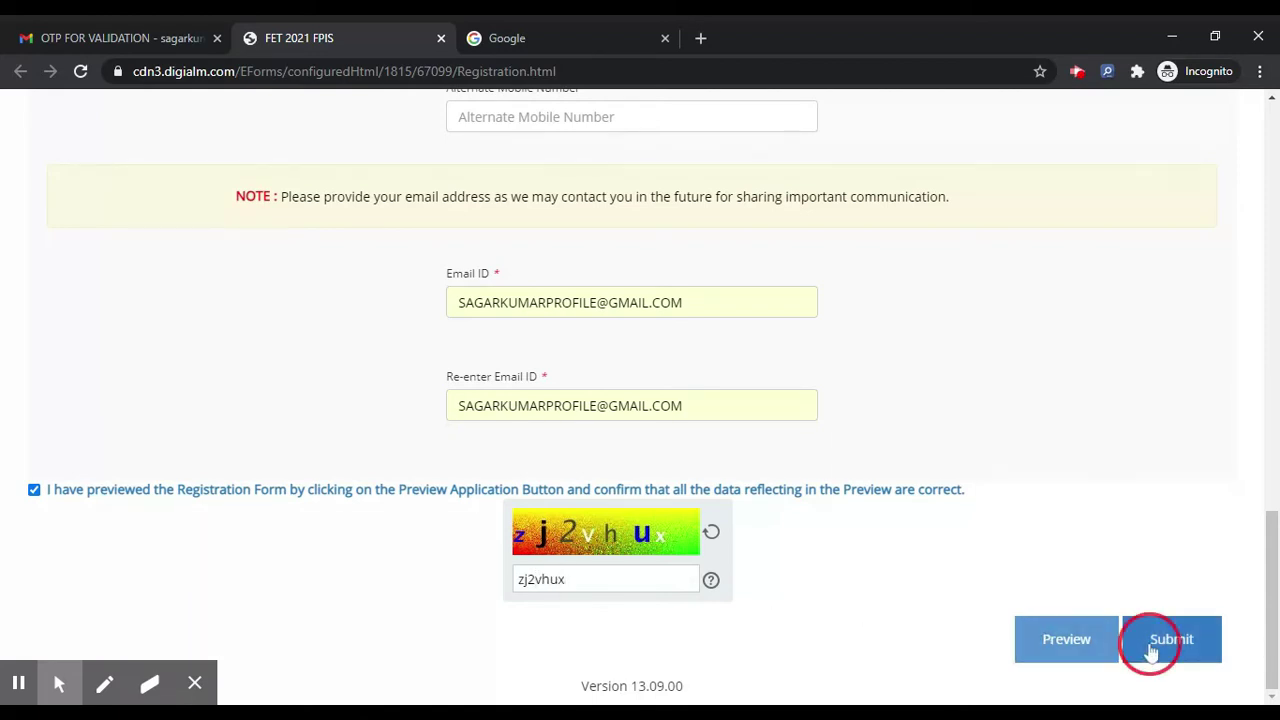
scroll(660, 288, down, 1)
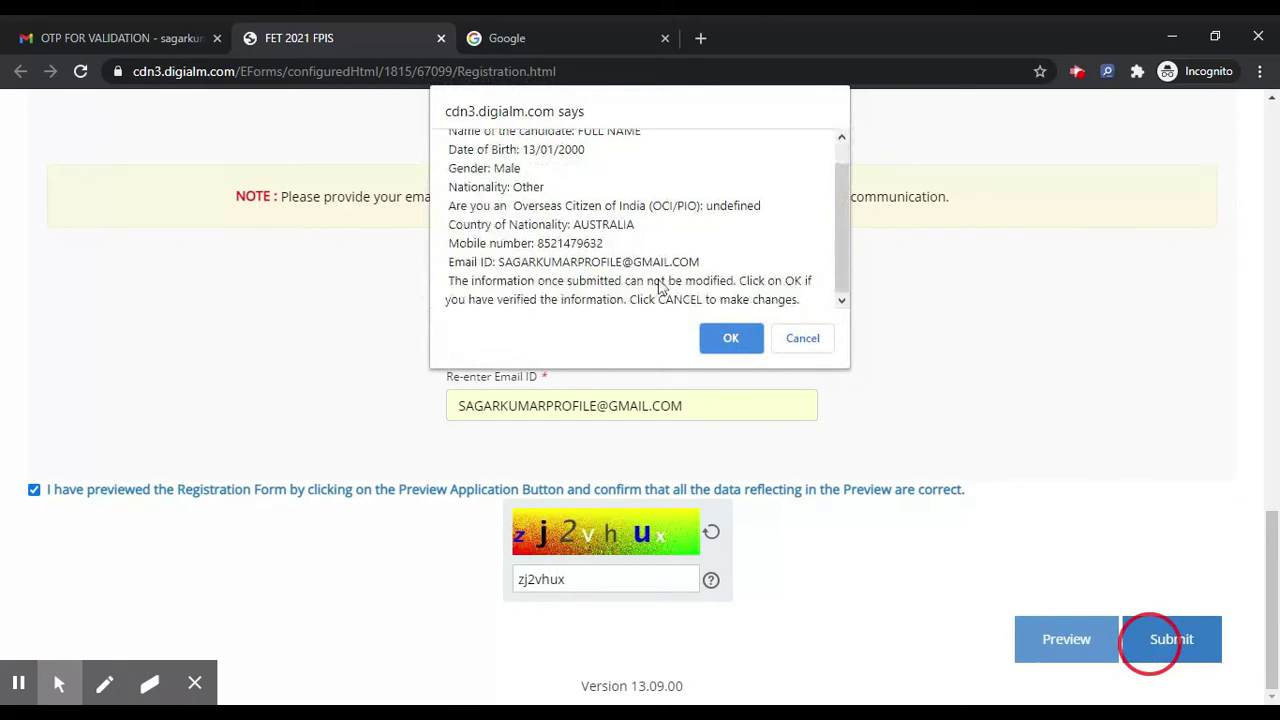
Step: Confirm the registration, note the new application number, and continue to the full application form
click(730, 340)
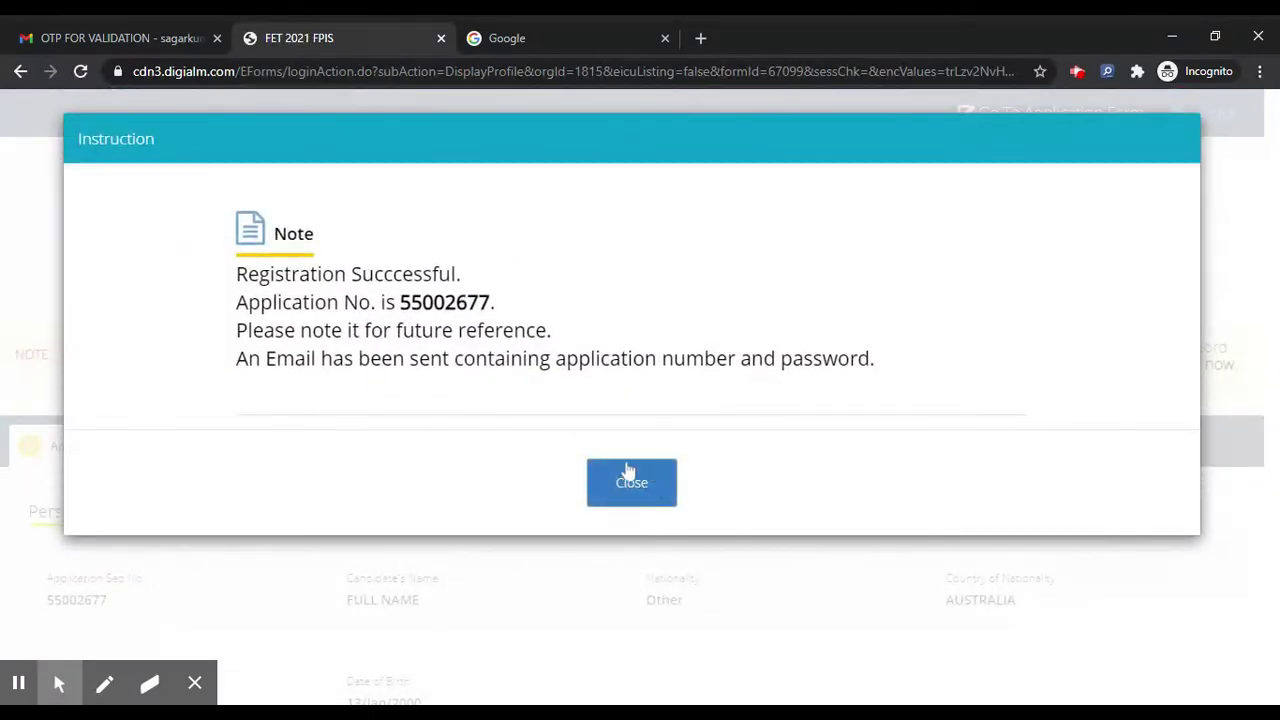
double_click(438, 303)
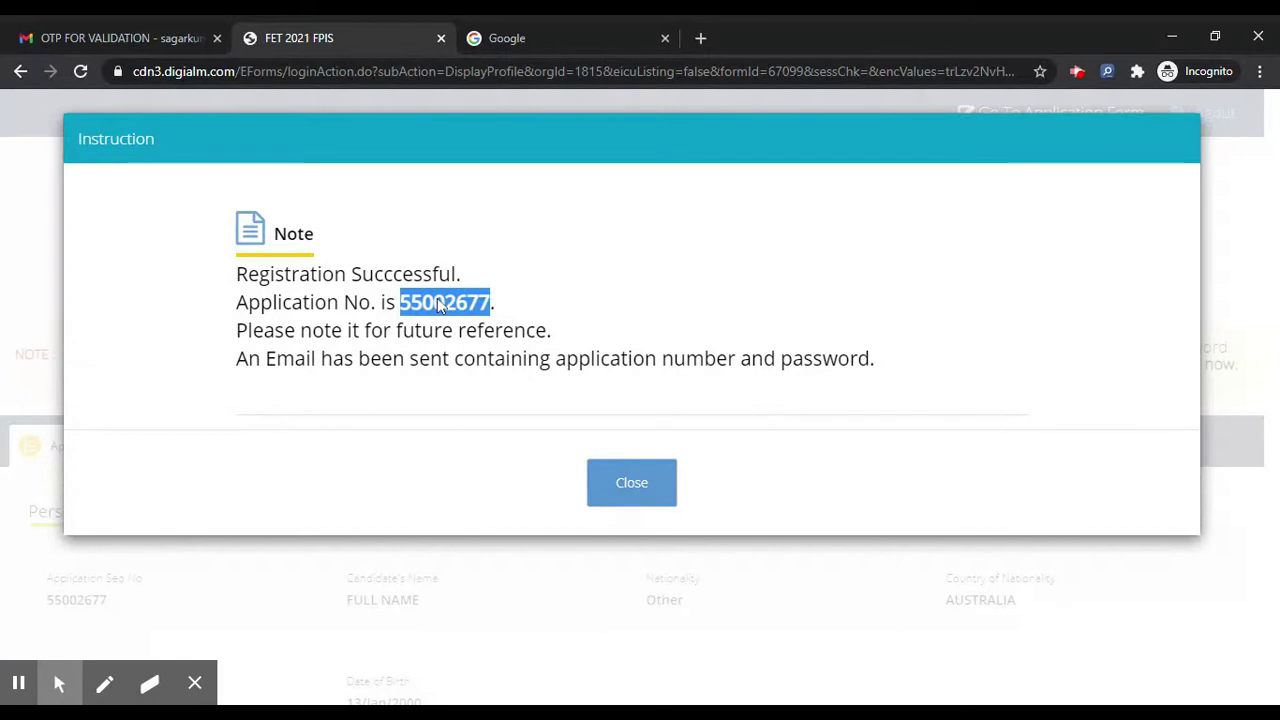
click(596, 490)
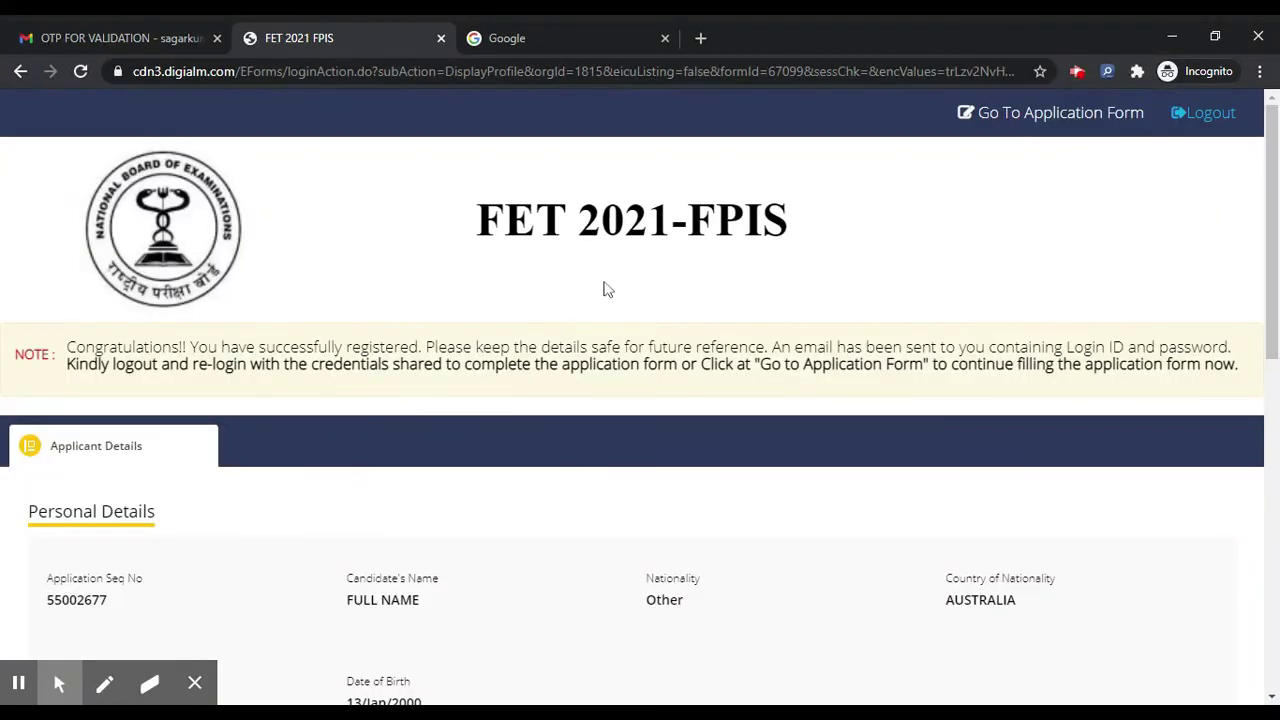
click(1038, 114)
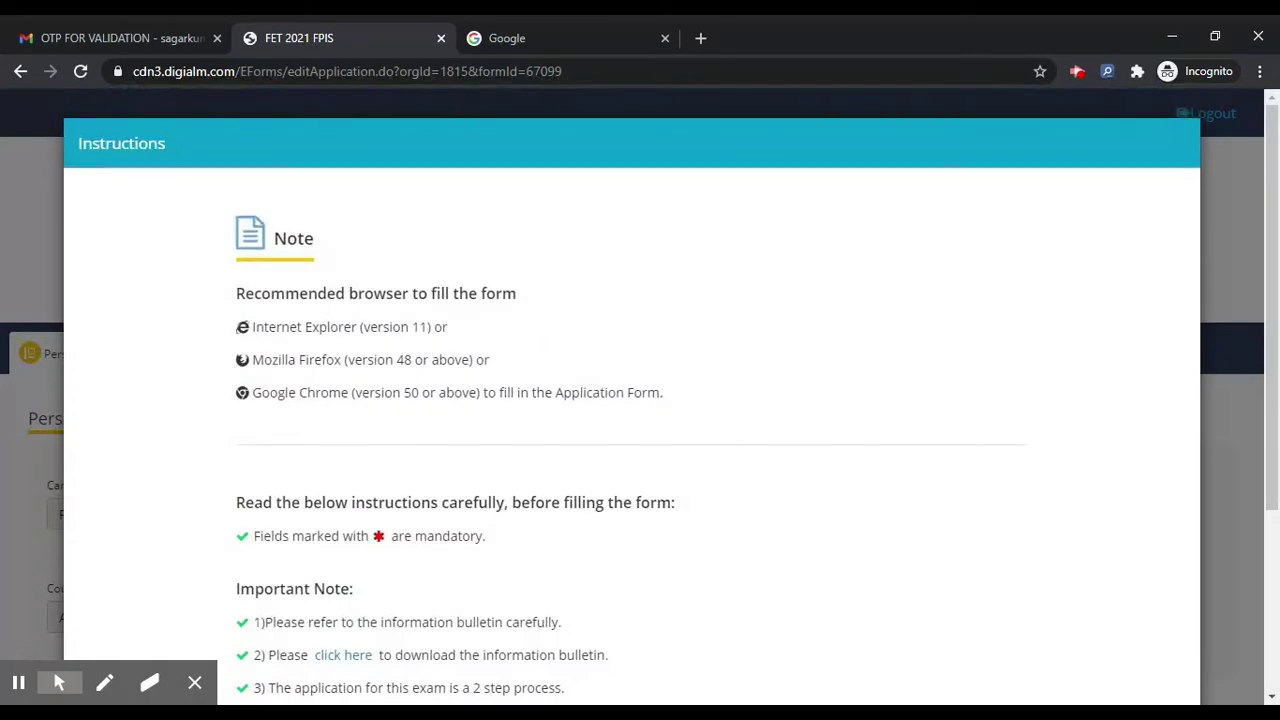
Step: Close the application instructions, choose Passport as the identification type, and enter the passport number
scroll(552, 340, down, 3)
scroll(552, 325, down, 1)
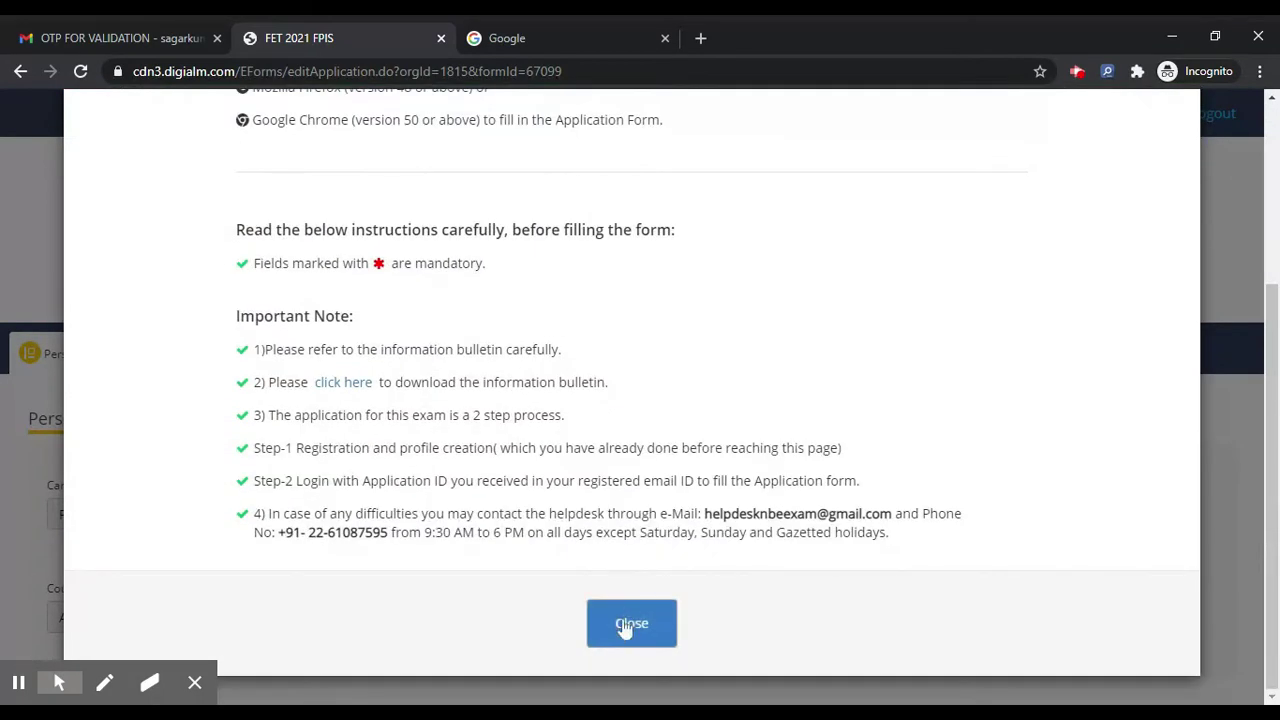
click(623, 622)
scroll(430, 347, down, 2)
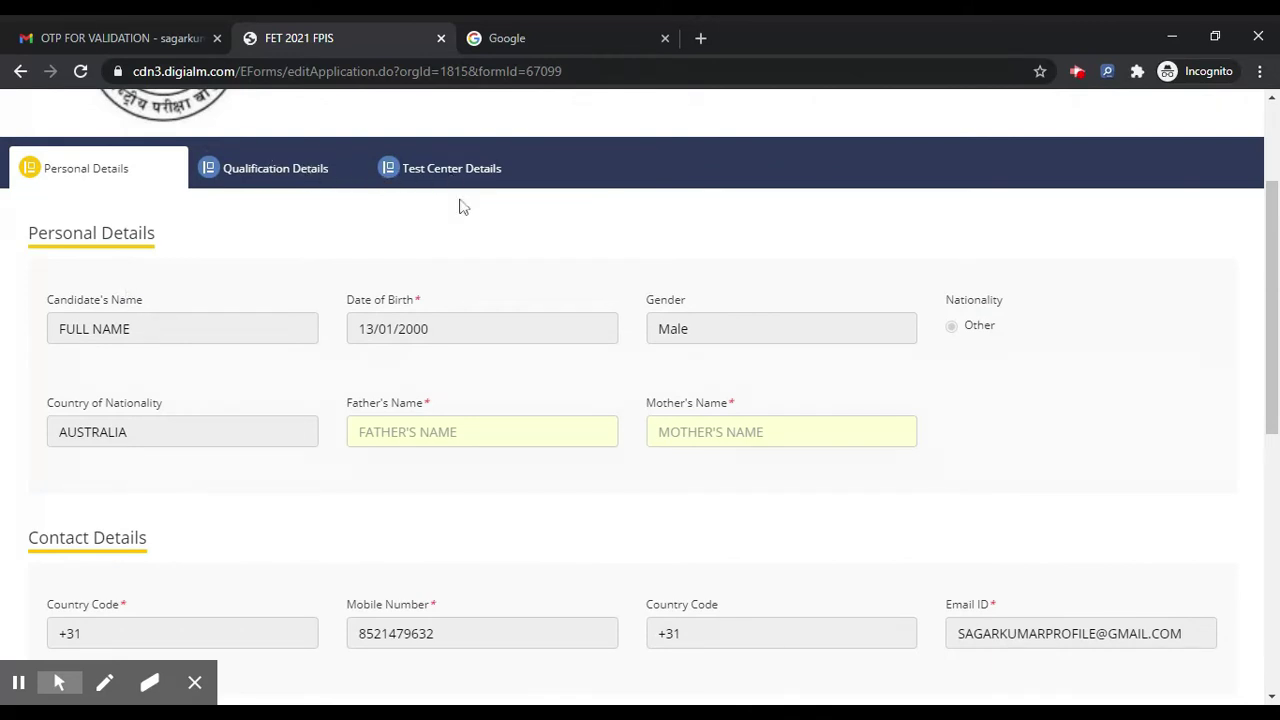
scroll(470, 227, down, 3)
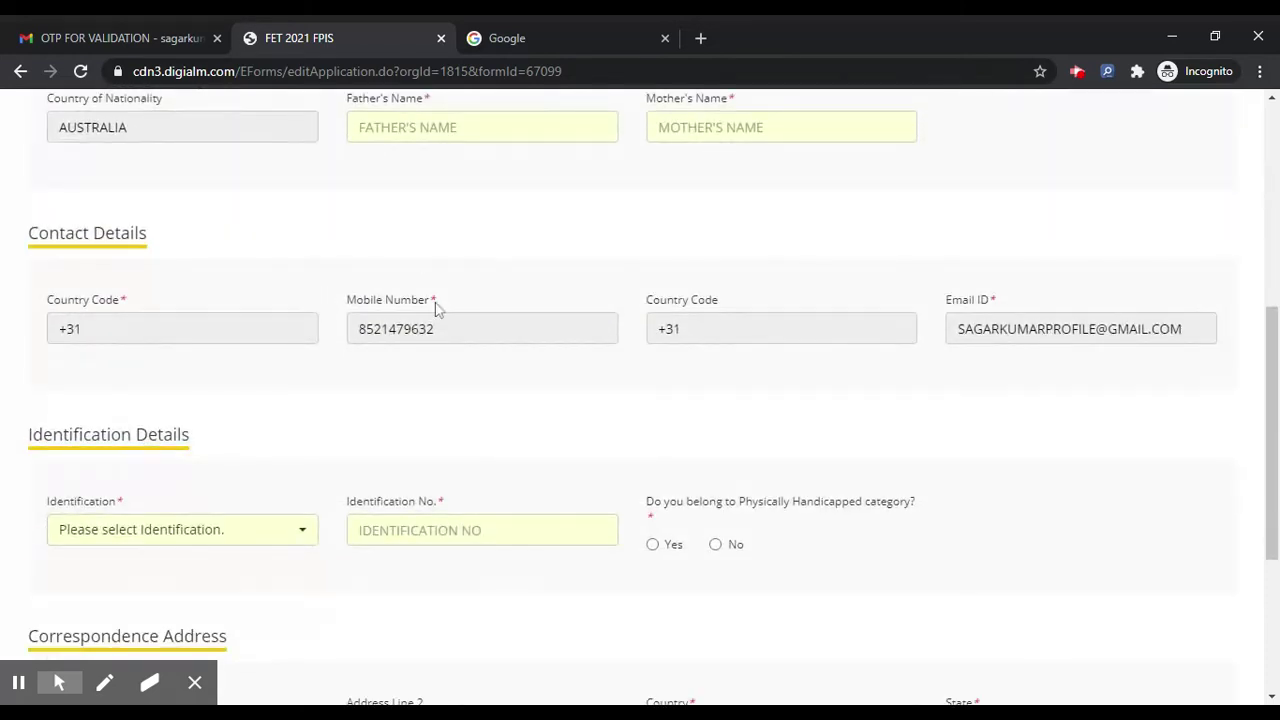
scroll(640, 400, down, 3)
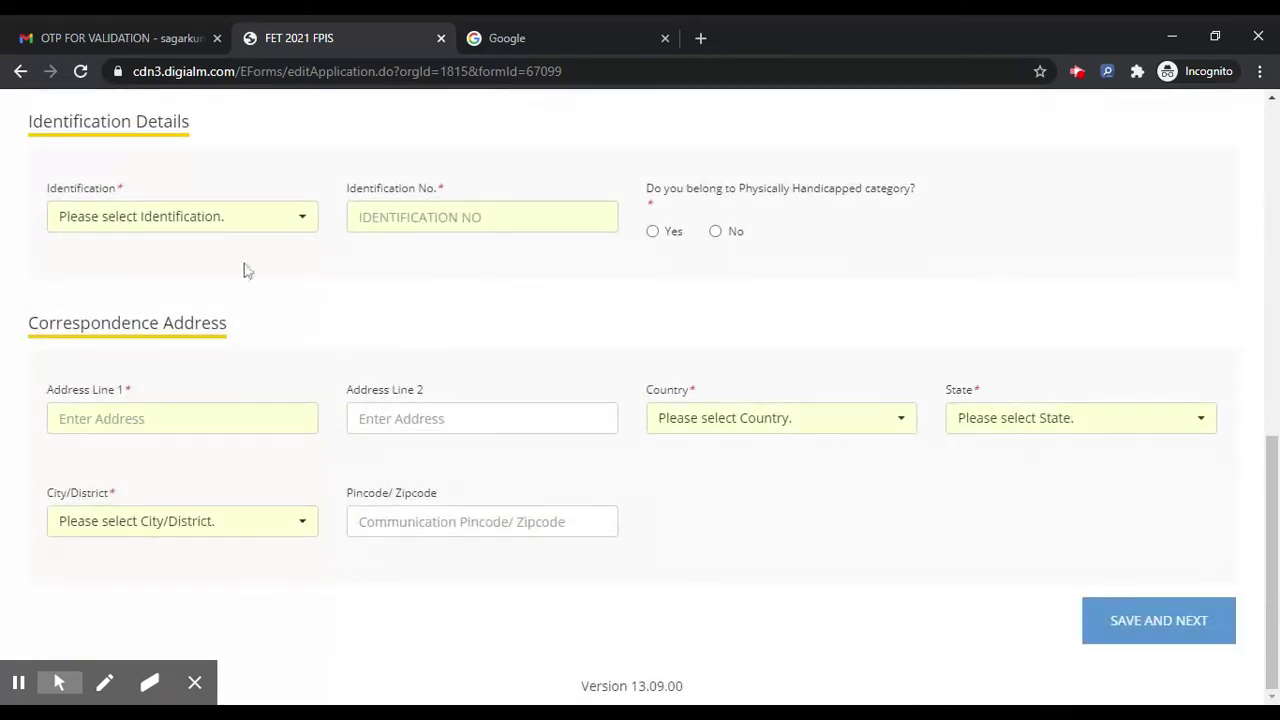
click(229, 224)
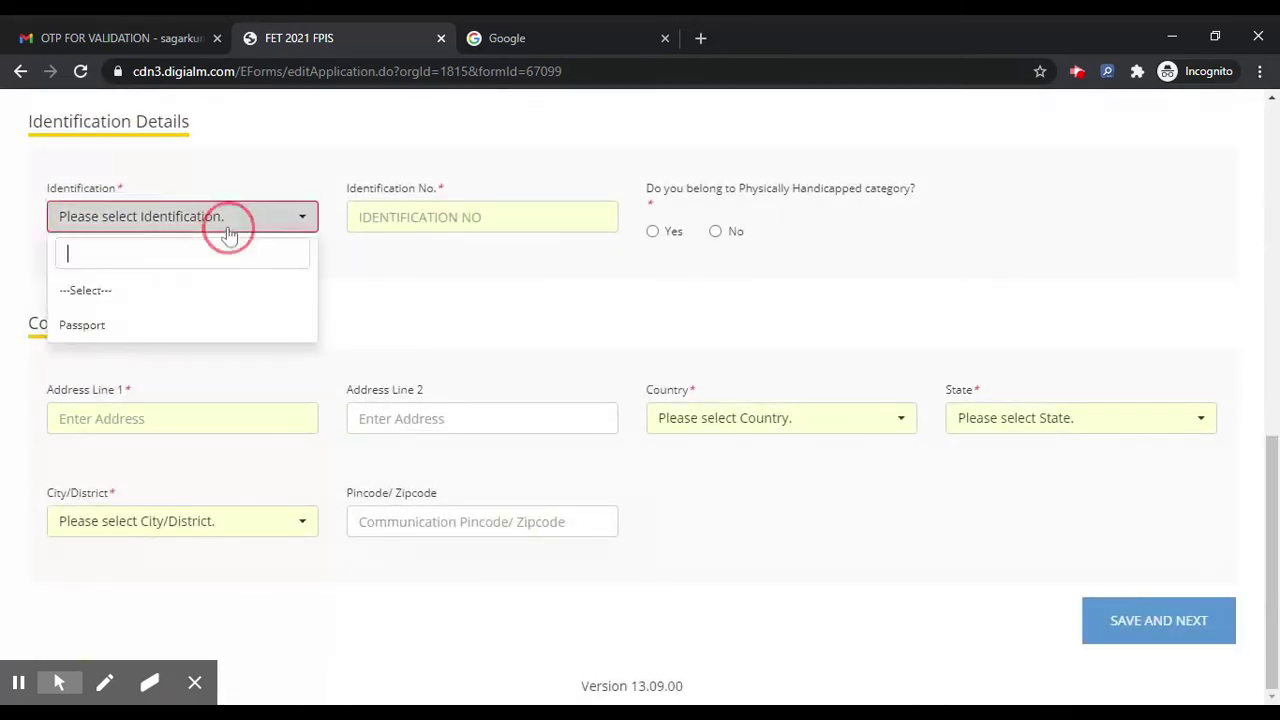
click(200, 325)
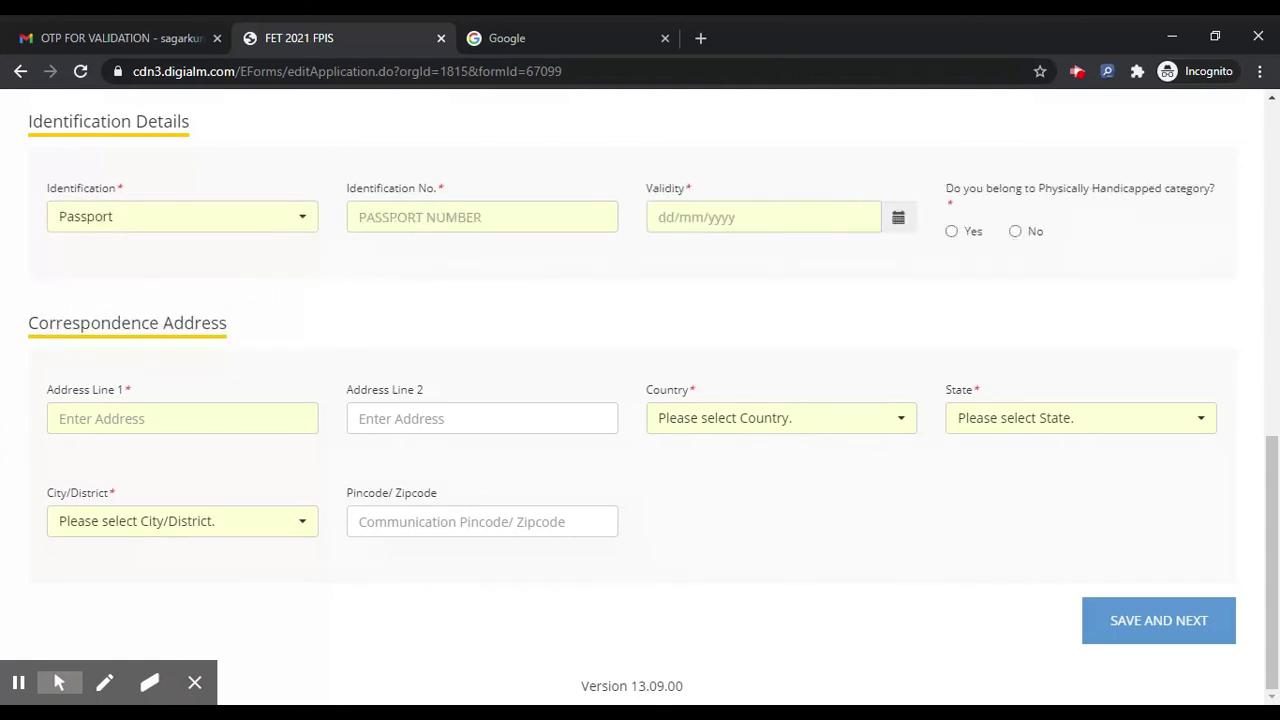
click(414, 216)
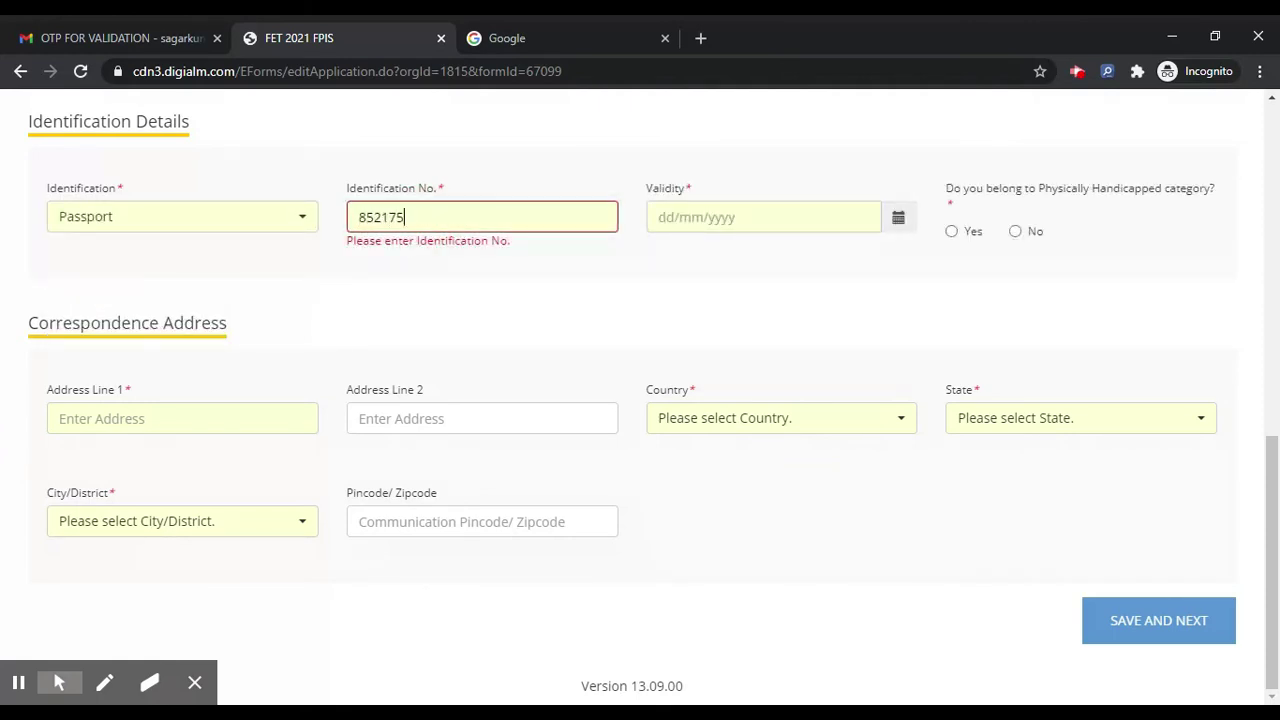
Step: Set the passport validity date to 23 June 2022 in the calendar
click(763, 217)
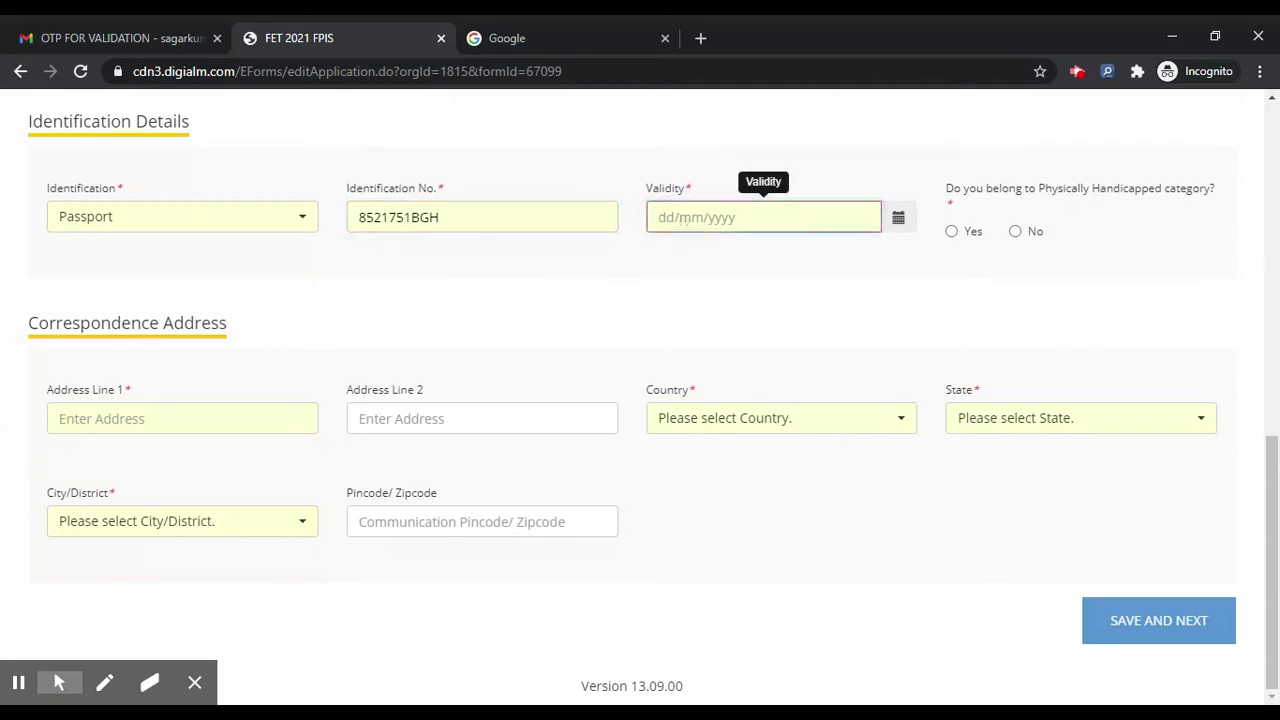
click(899, 220)
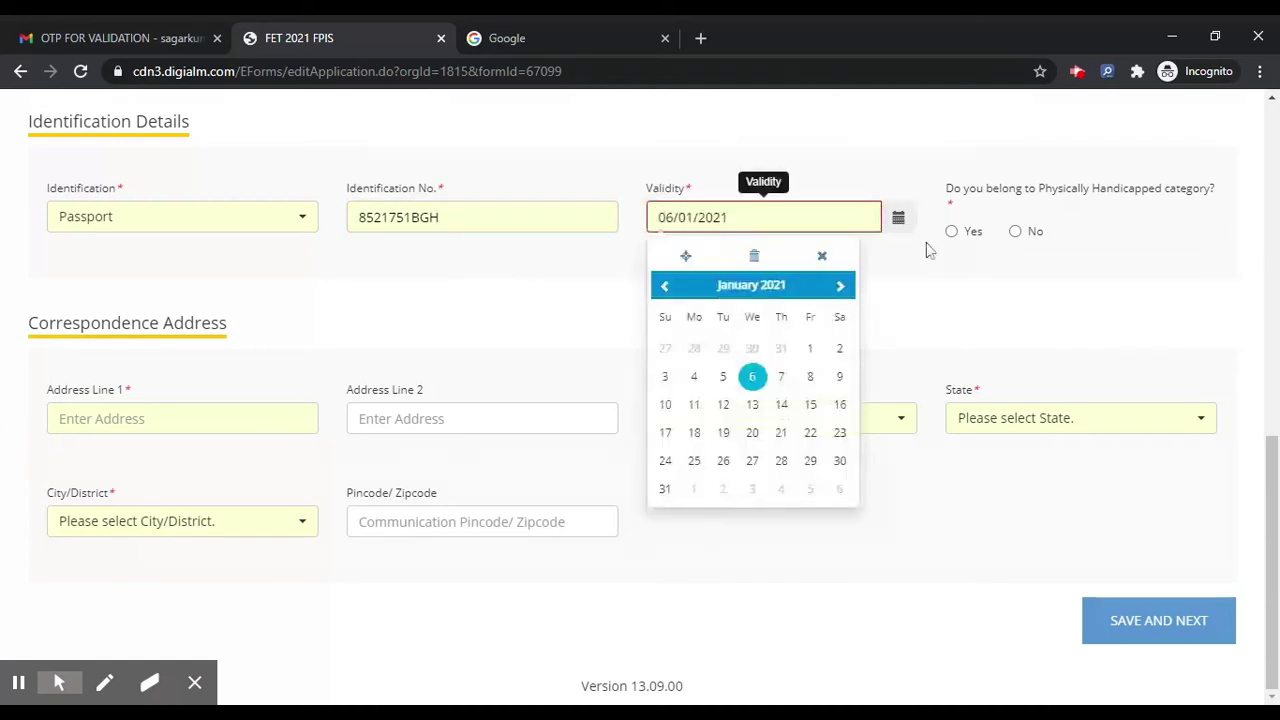
click(842, 288)
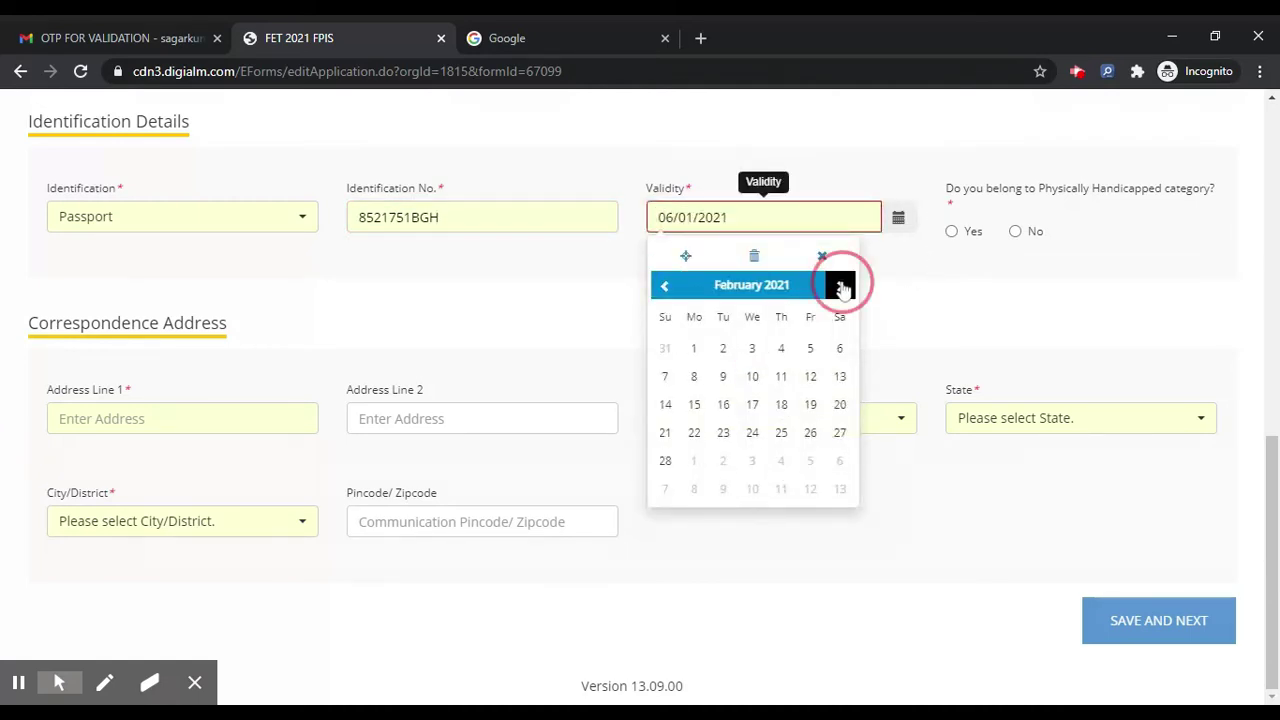
click(842, 288)
click(842, 288)
click(842, 288)
click(842, 288)
click(842, 288)
click(842, 288)
double_click(842, 288)
double_click(842, 288)
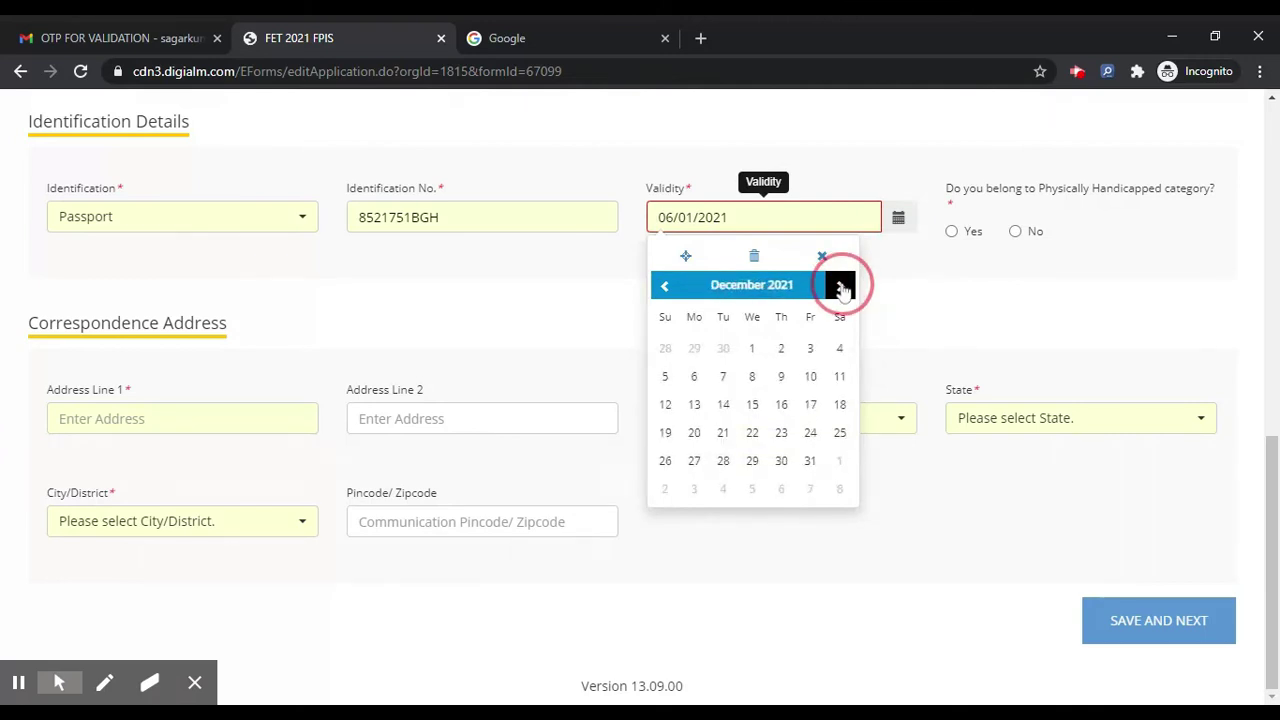
double_click(842, 288)
double_click(842, 288)
double_click(842, 288)
click(781, 432)
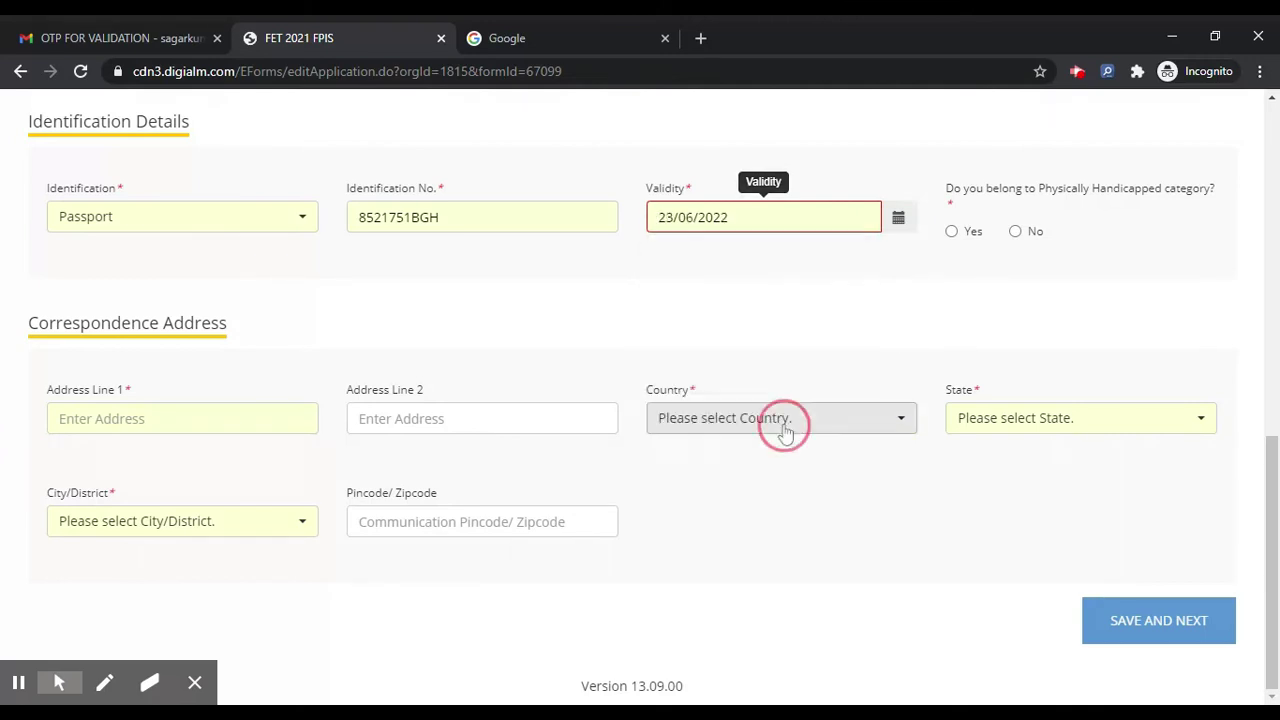
Step: Answer No to Physically Handicapped, enter Address Line 1, and set the country to INDIA
click(1016, 233)
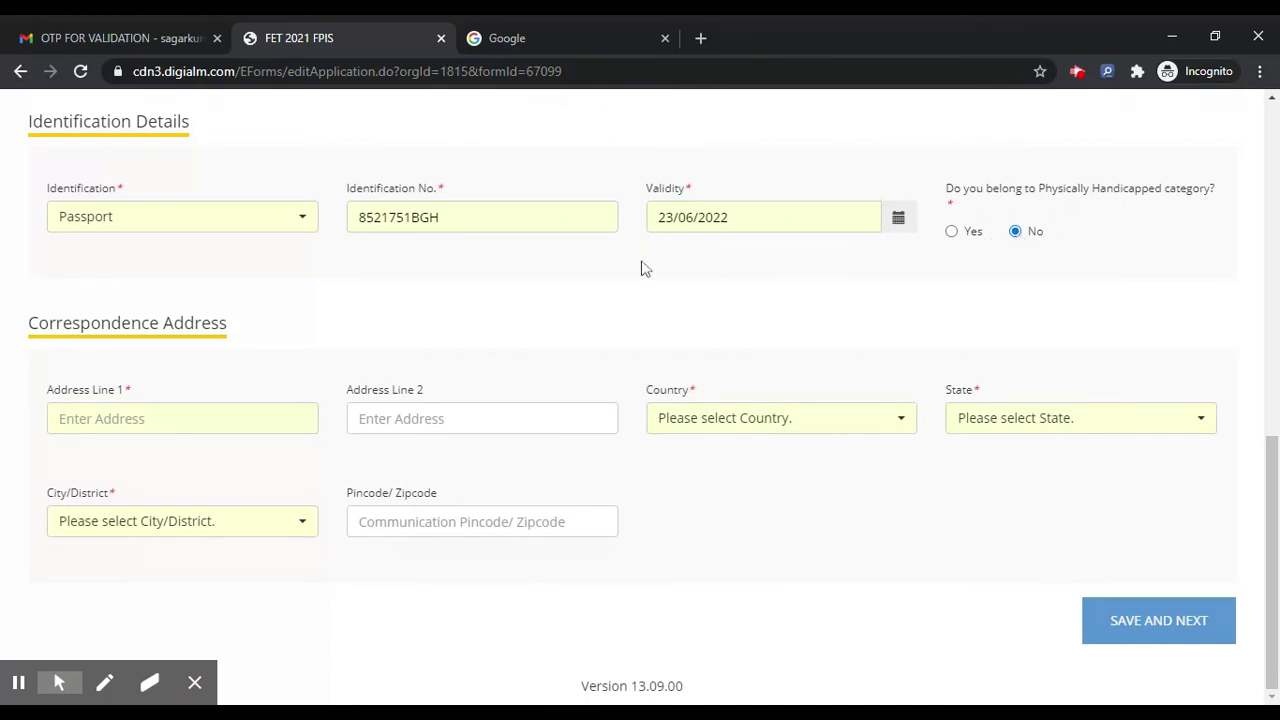
text(ADRESSSS)
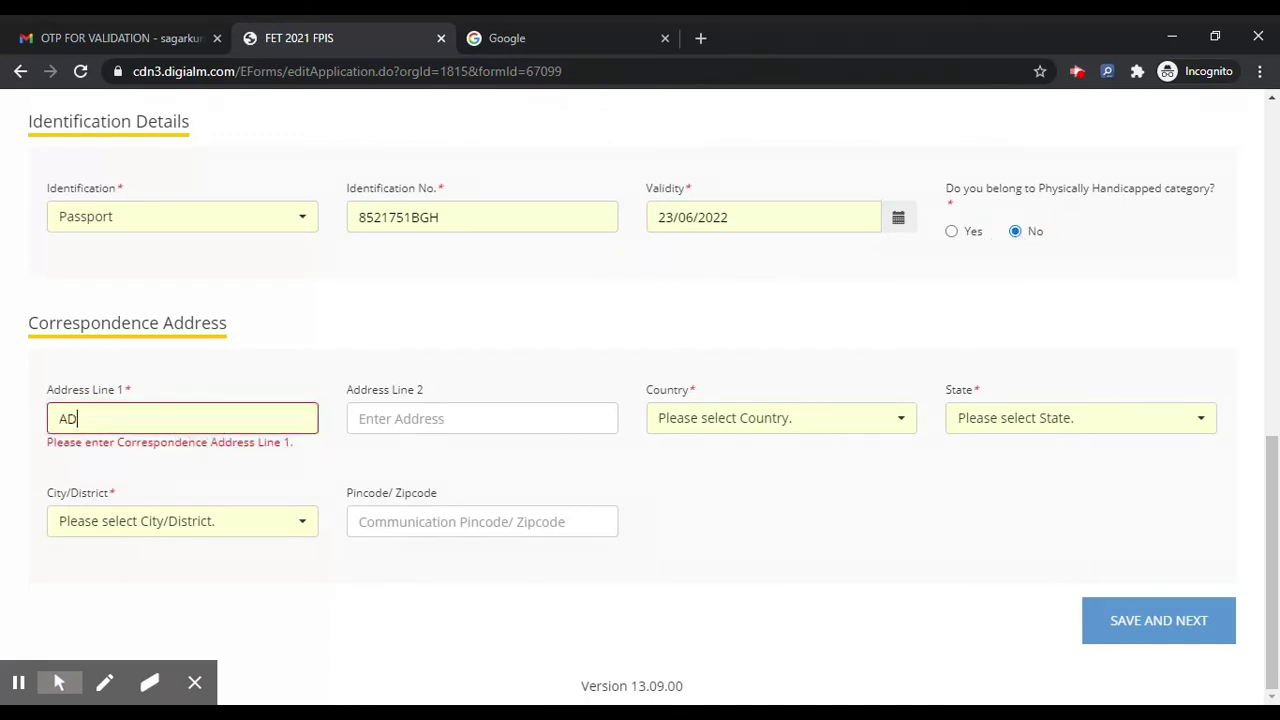
click(680, 420)
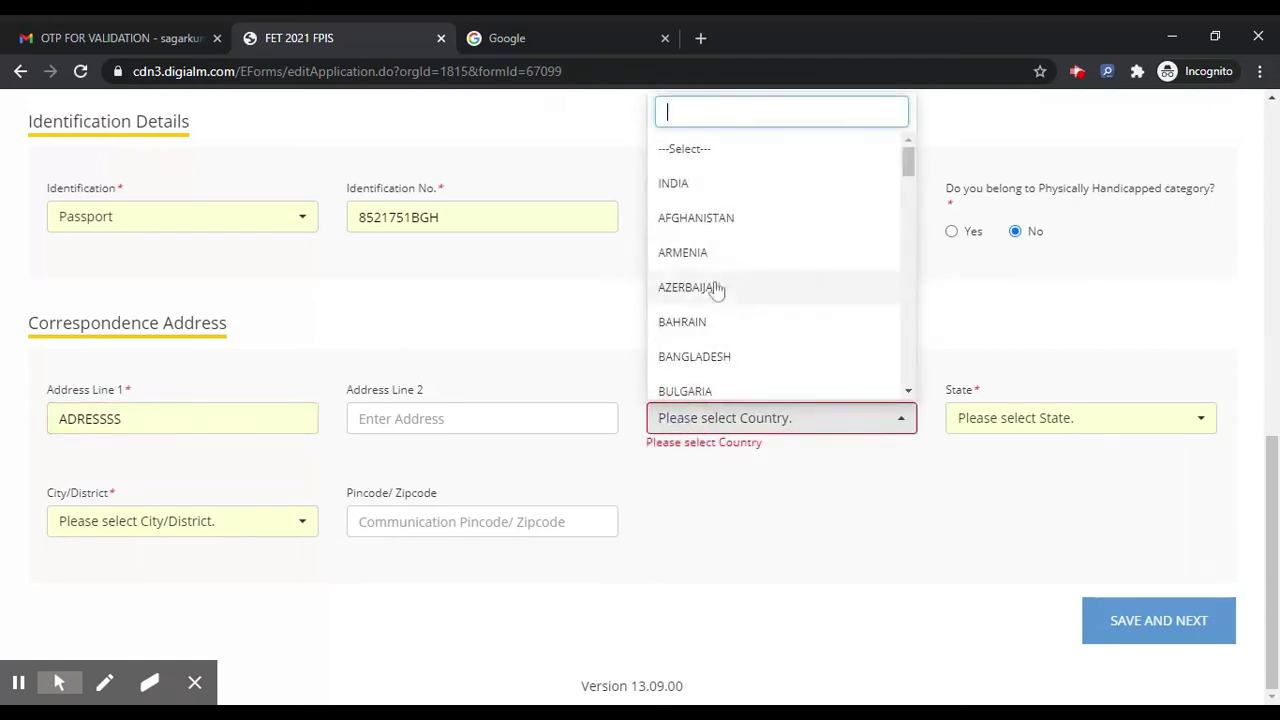
click(692, 217)
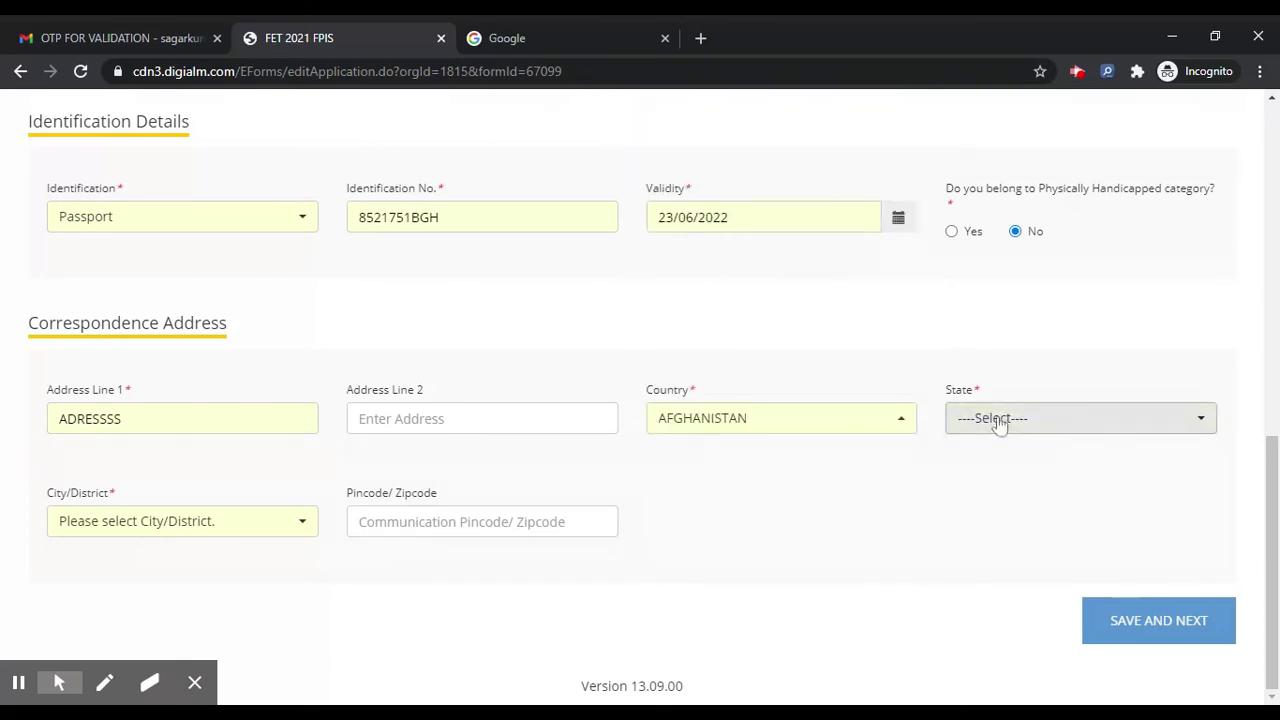
click(772, 424)
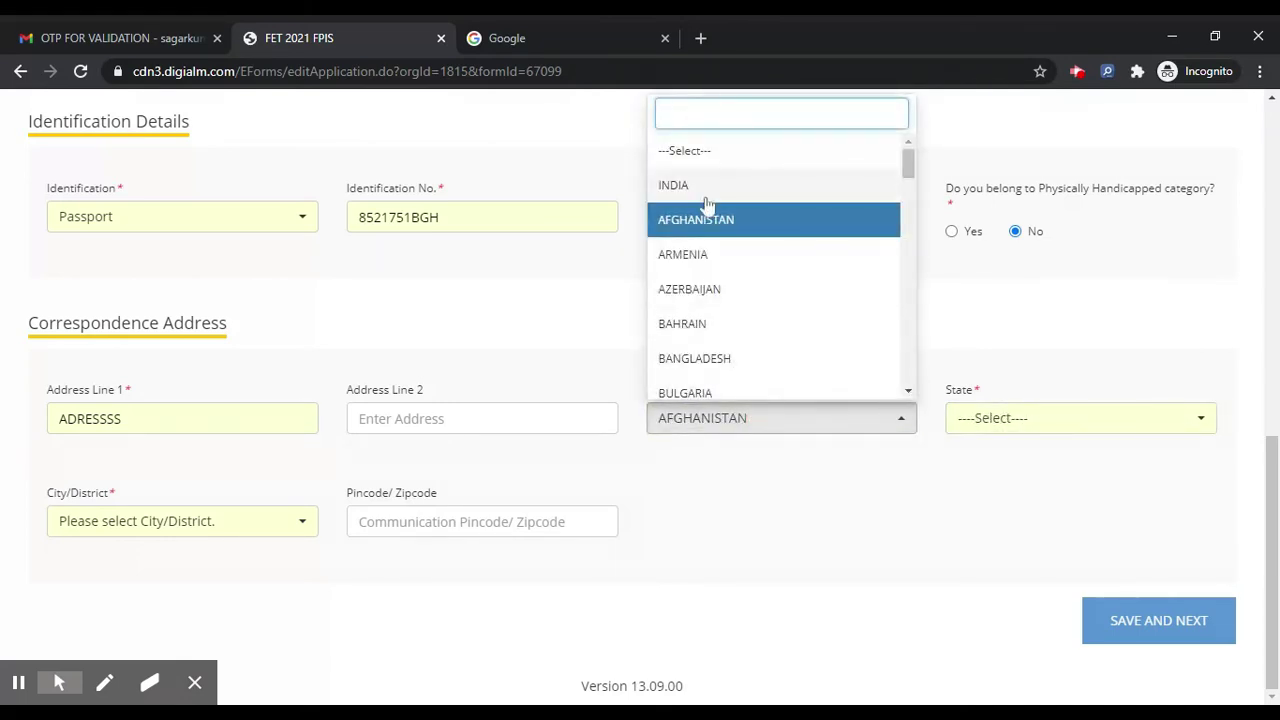
click(675, 185)
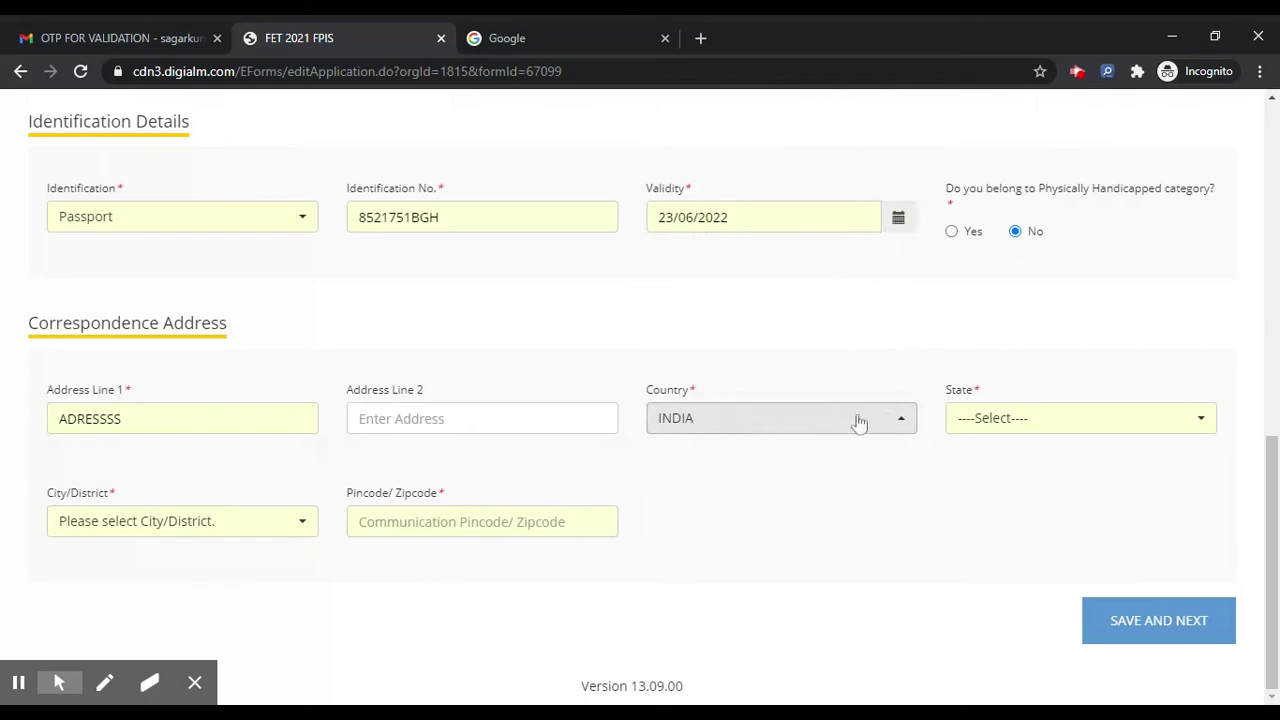
Step: Set state DELHI and district North East Delhi, enter the pincode, and save the page
click(1012, 429)
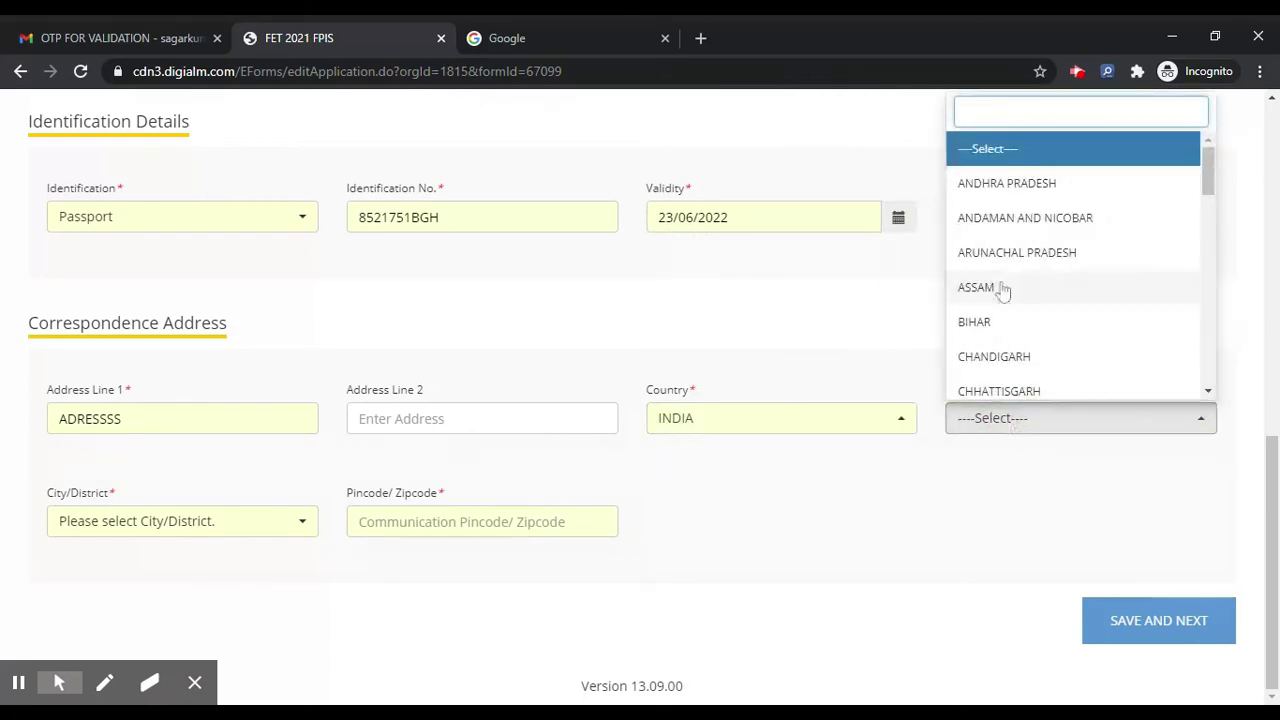
scroll(1000, 340, down, 2)
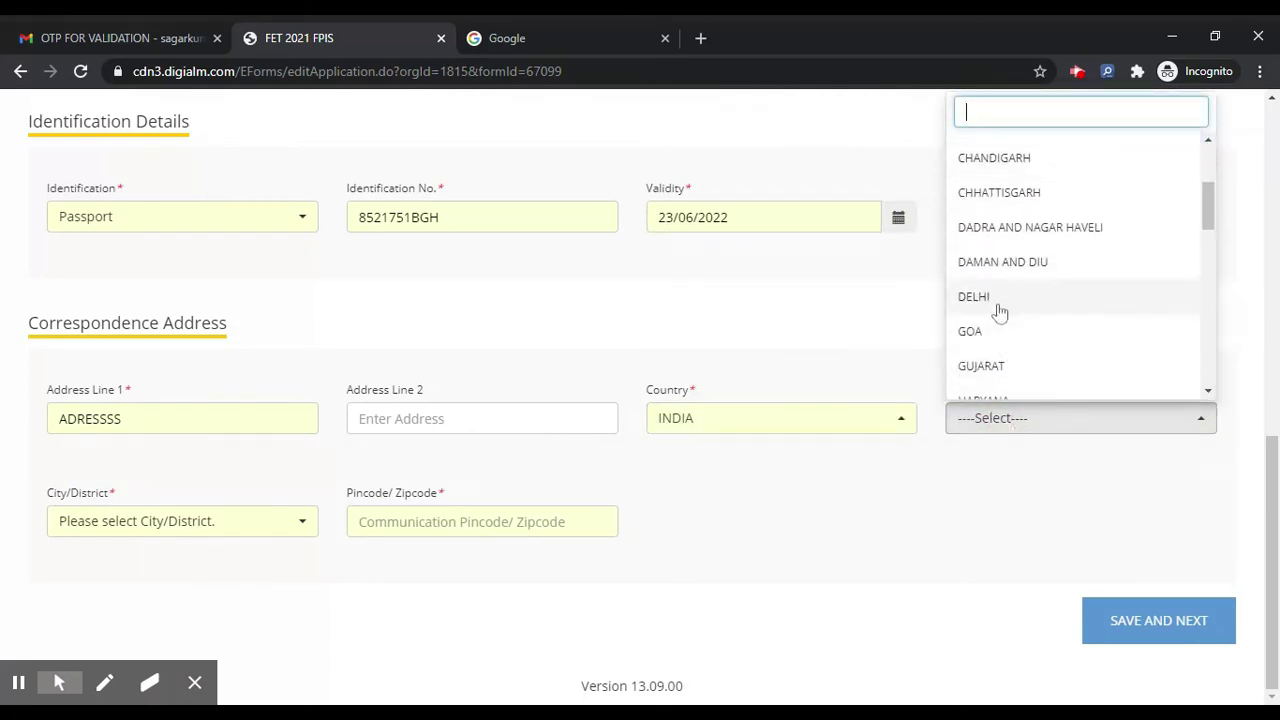
click(997, 302)
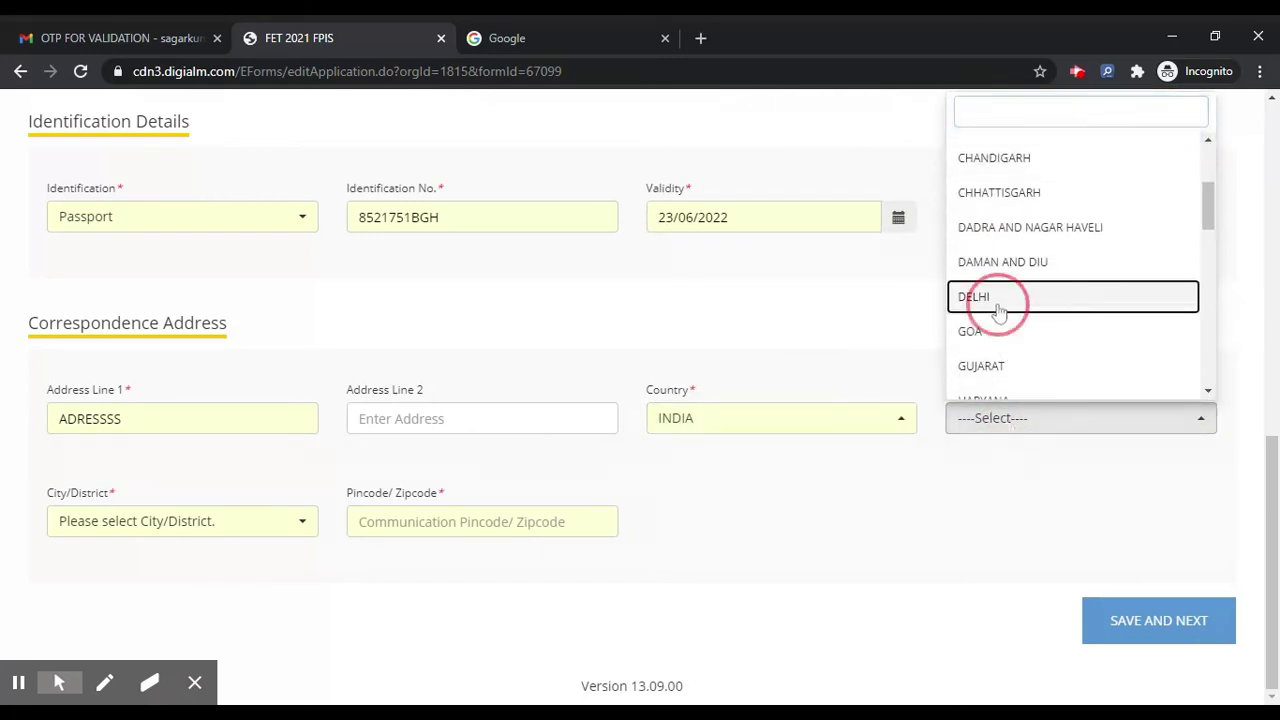
click(220, 520)
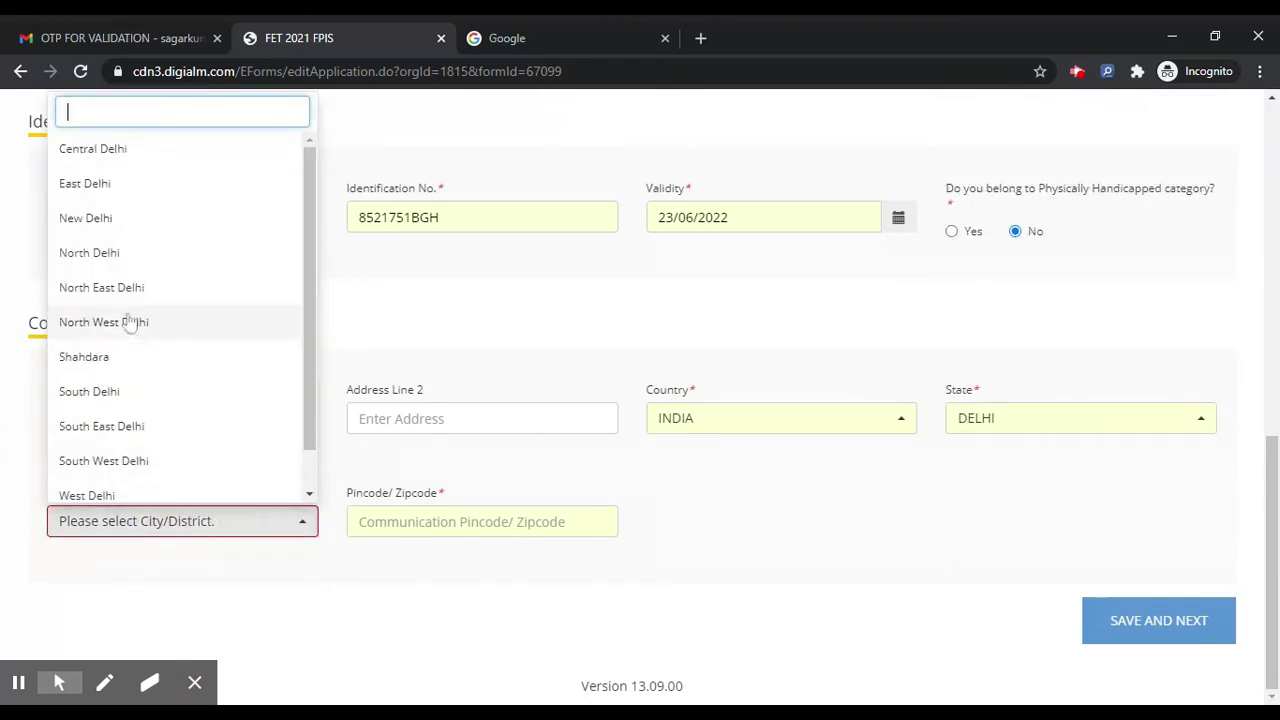
click(95, 287)
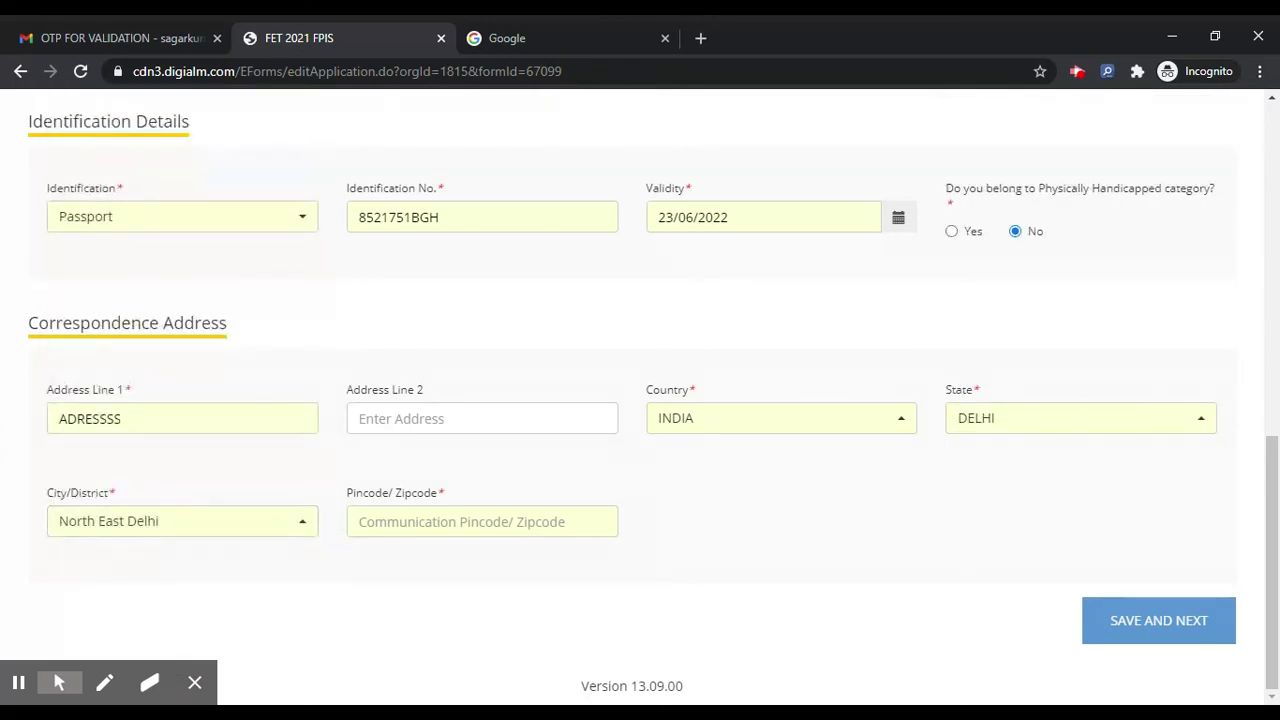
click(413, 521)
text(741258)
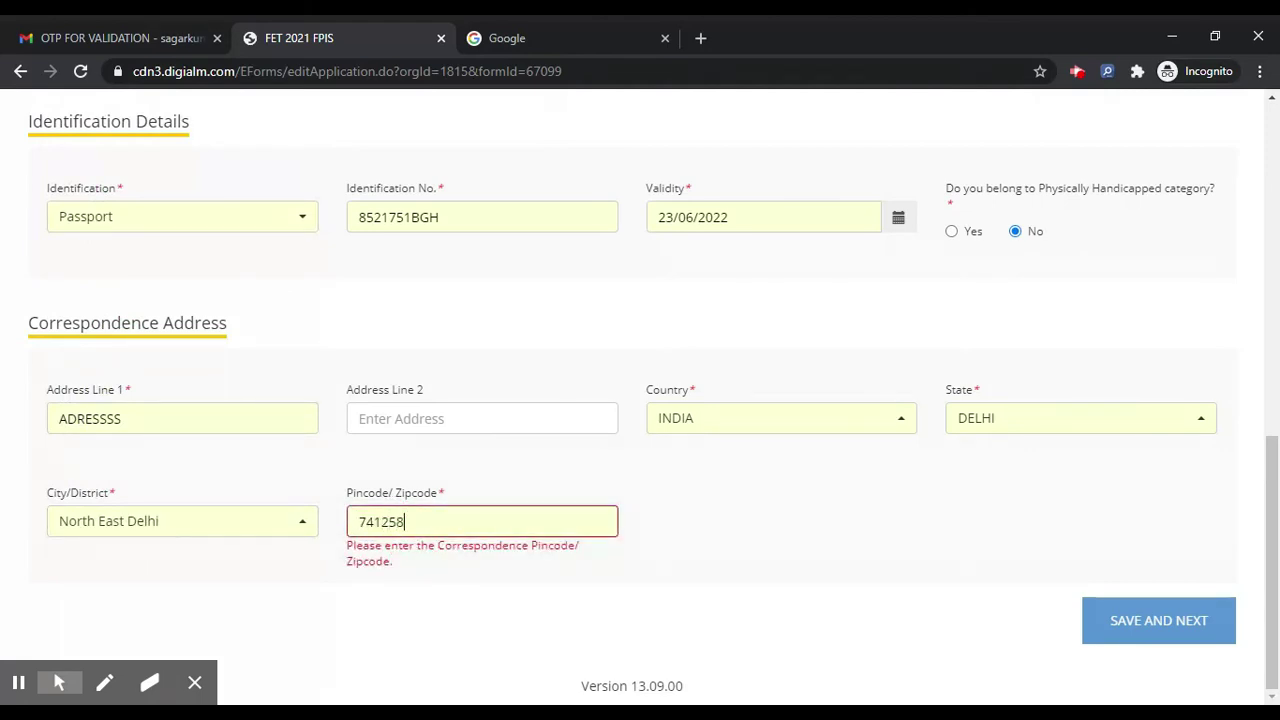
click(1123, 622)
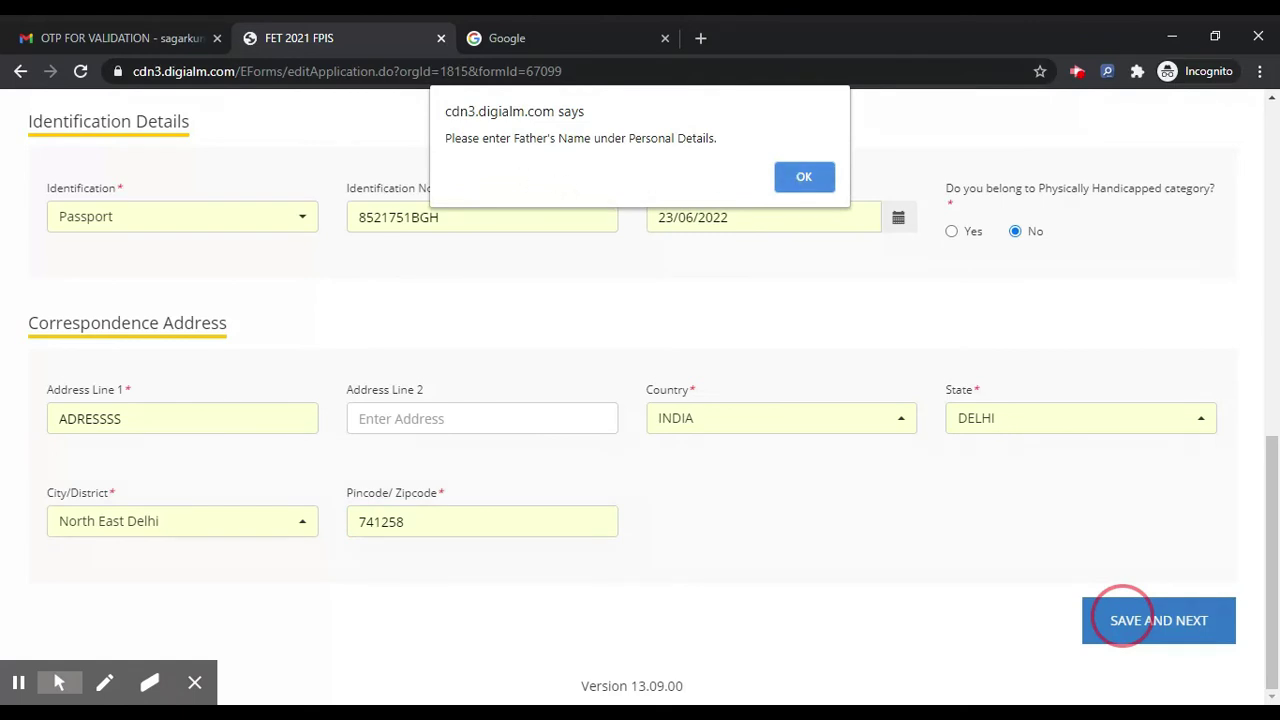
Step: Dismiss the Father's Name alert, enter the father's and mother's names, and save the personal details
click(805, 178)
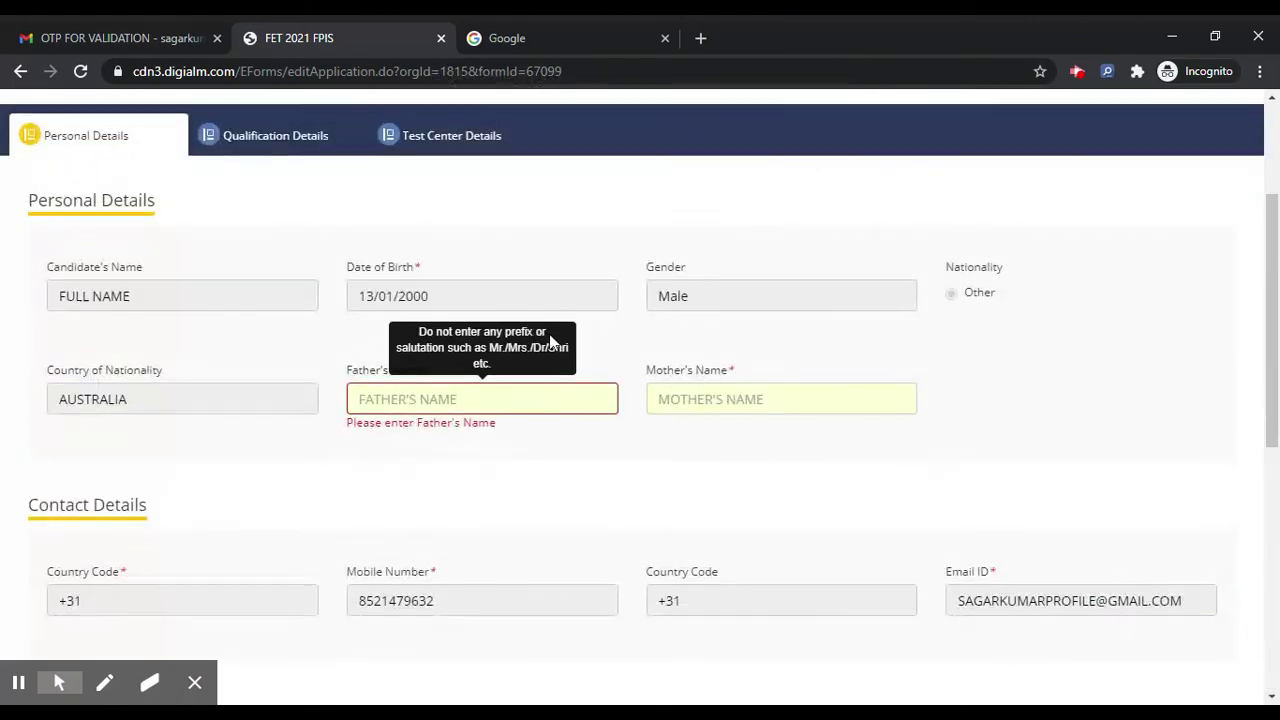
text(FATHER NAME)
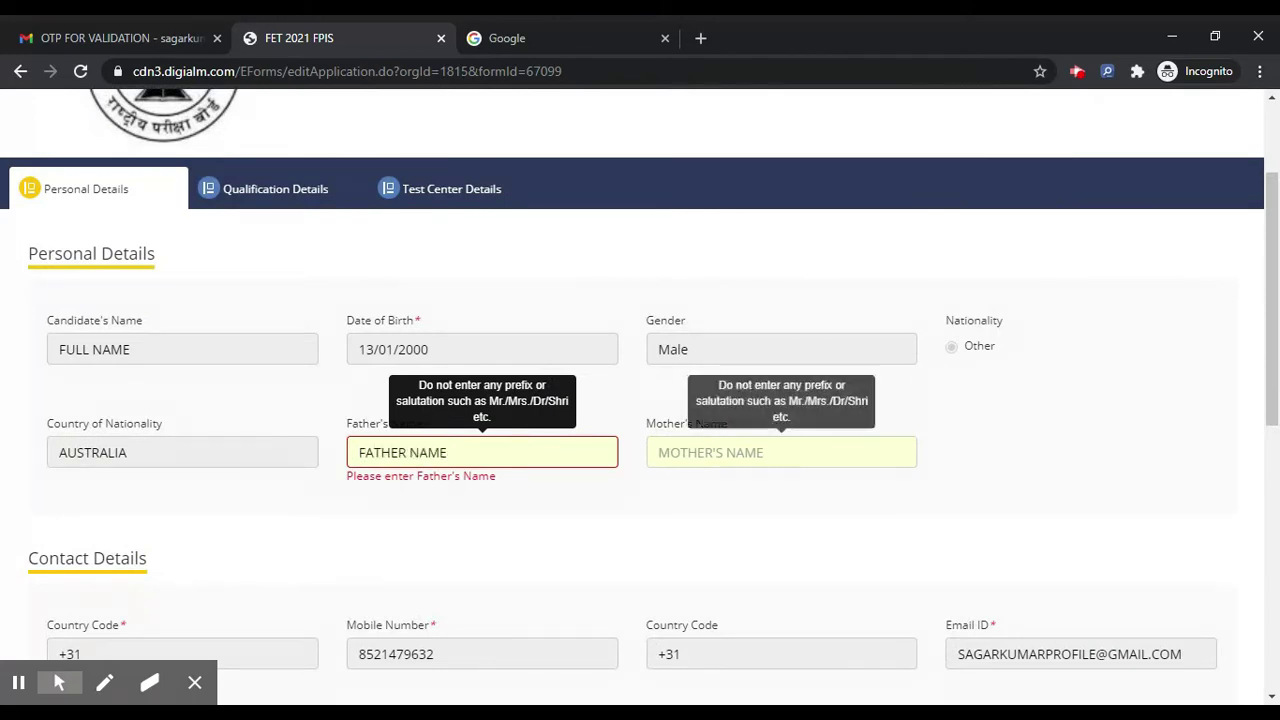
click(662, 454)
text(MOTHER NAME)
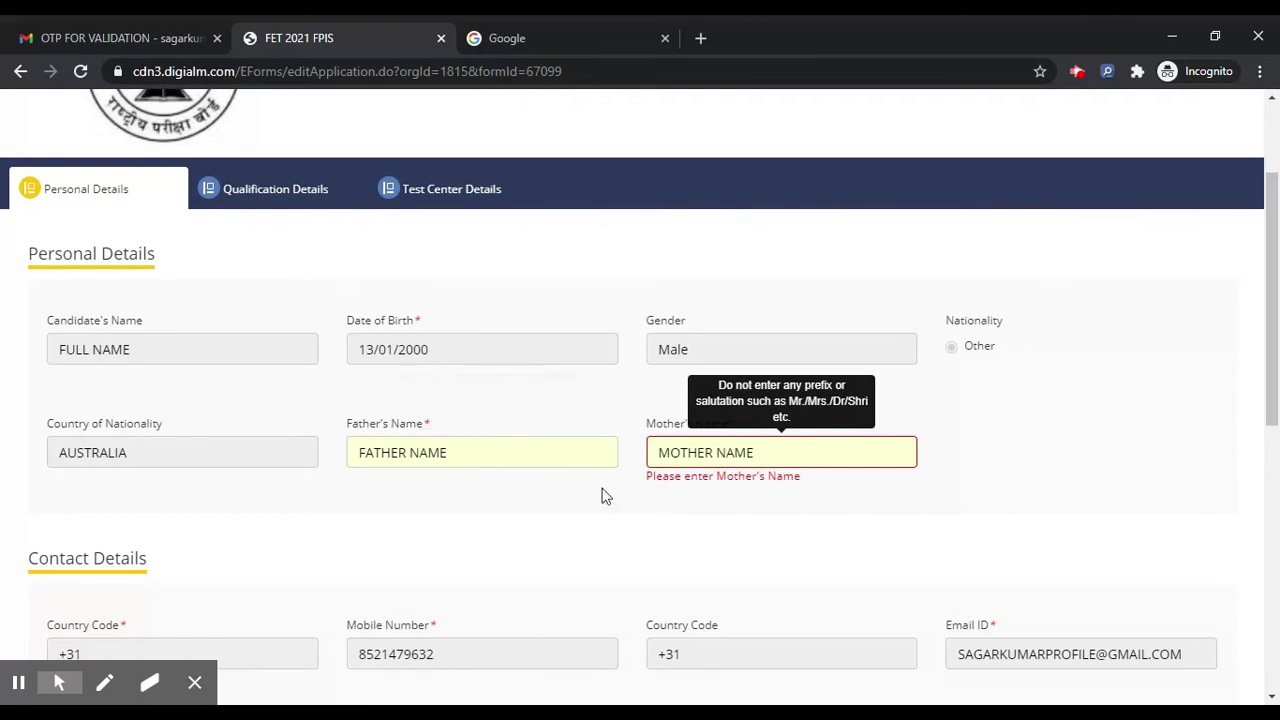
scroll(600, 494, down, 6)
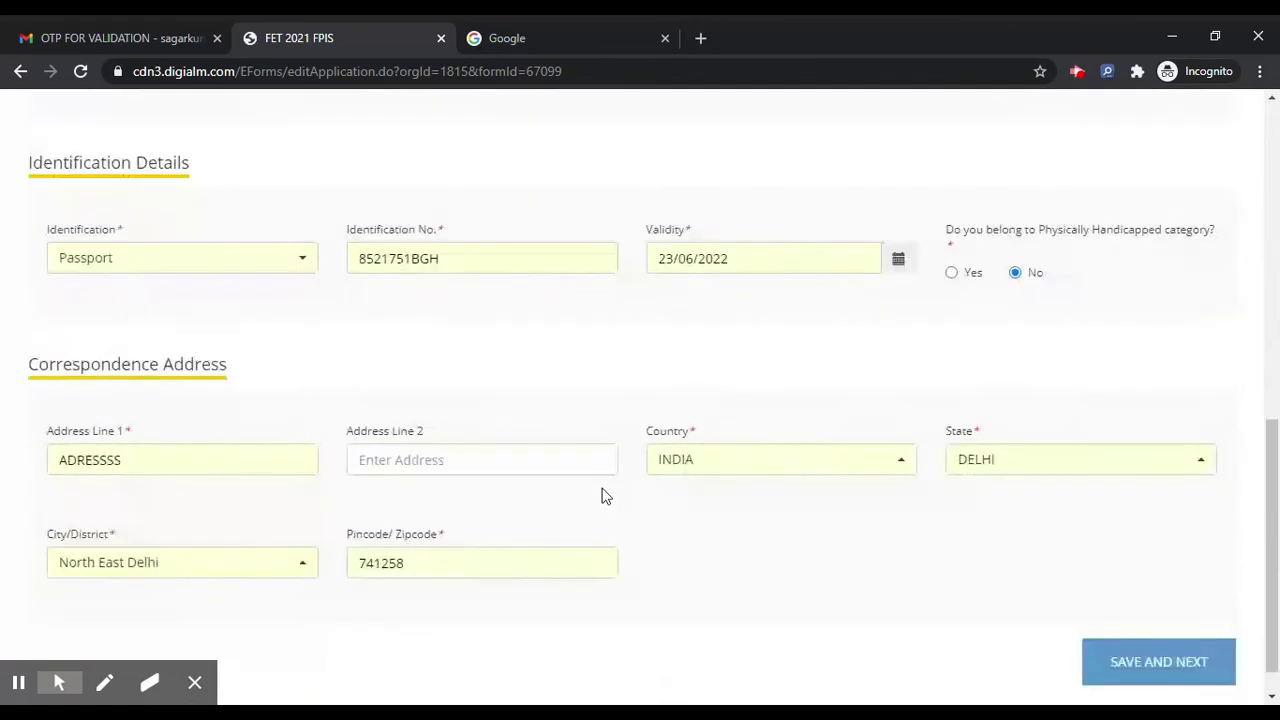
click(1134, 640)
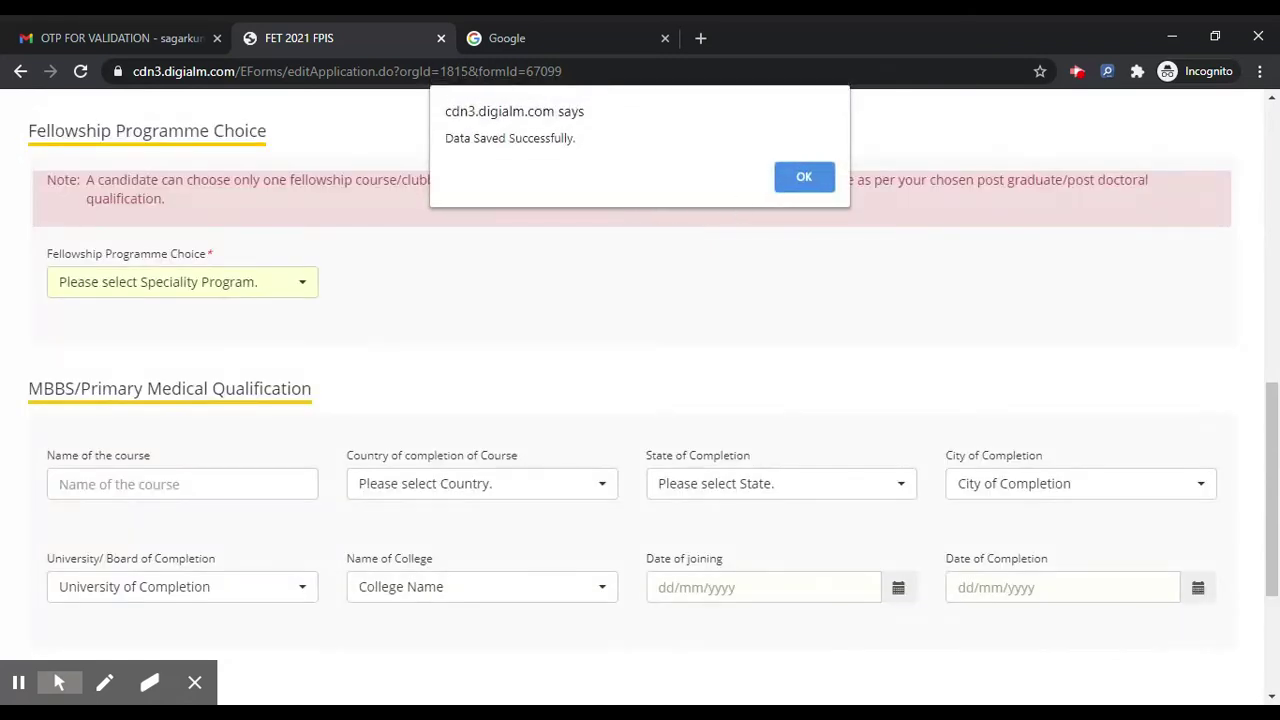
Step: Dismiss the 'Data Saved Successfully.' alert and scroll to the blank Post Graduate Qualification fields
click(800, 176)
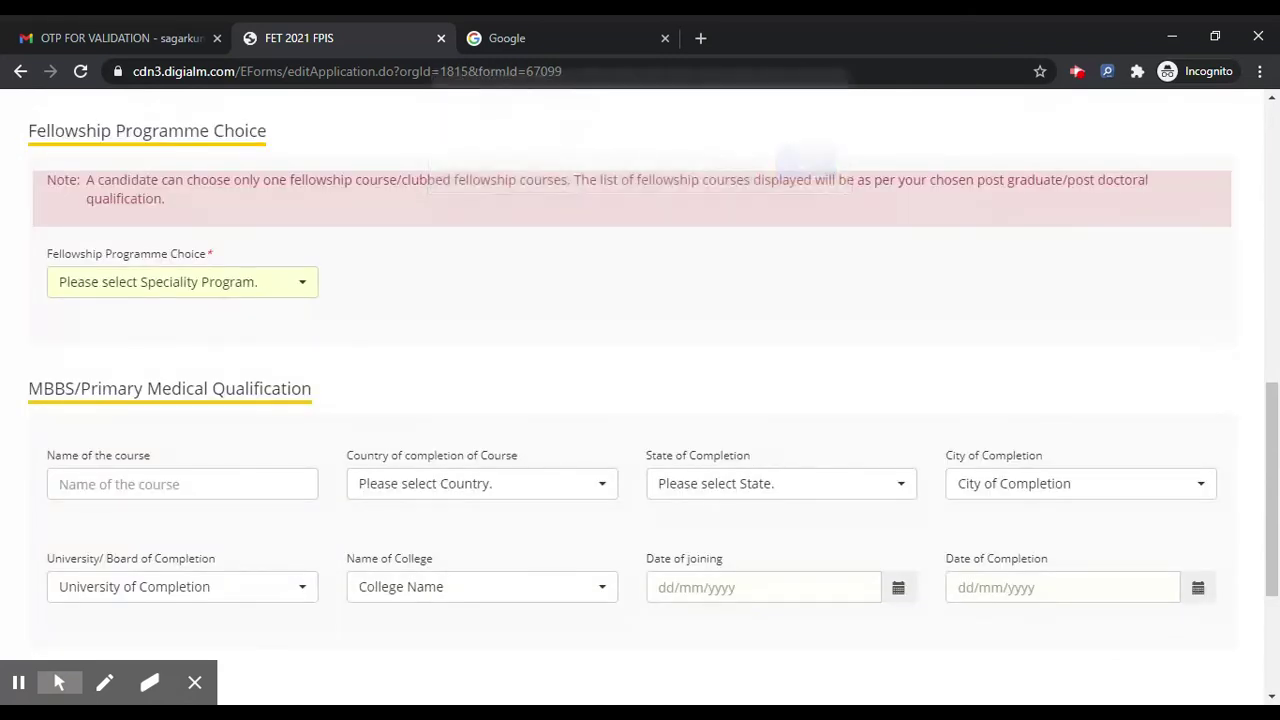
scroll(665, 280, up, 4)
scroll(330, 350, up, 4)
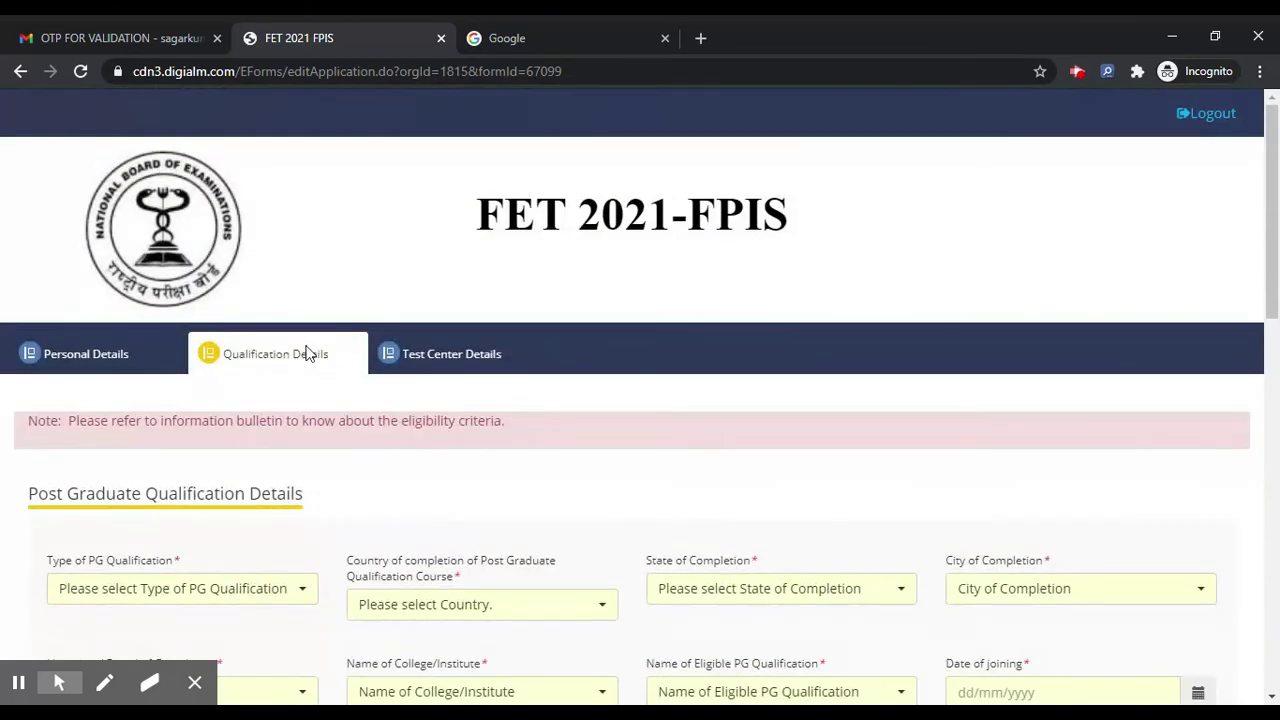
scroll(457, 417, down, 2)
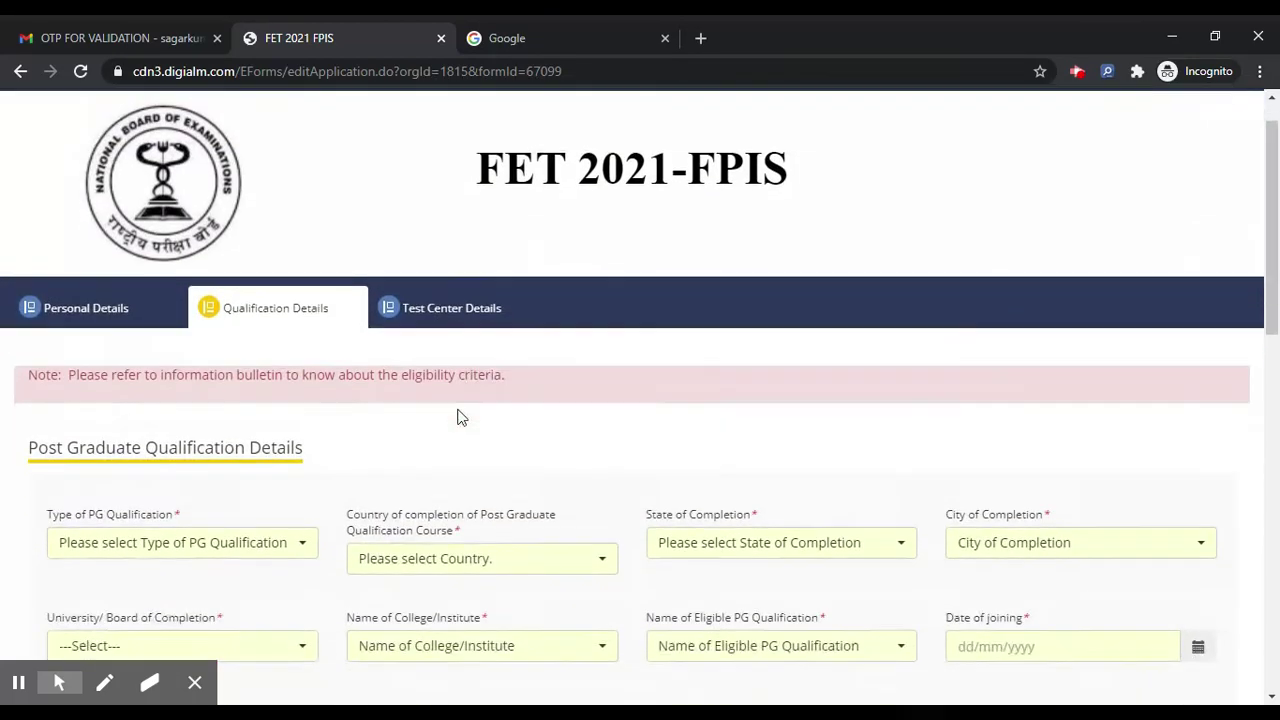
scroll(177, 400, down, 8)
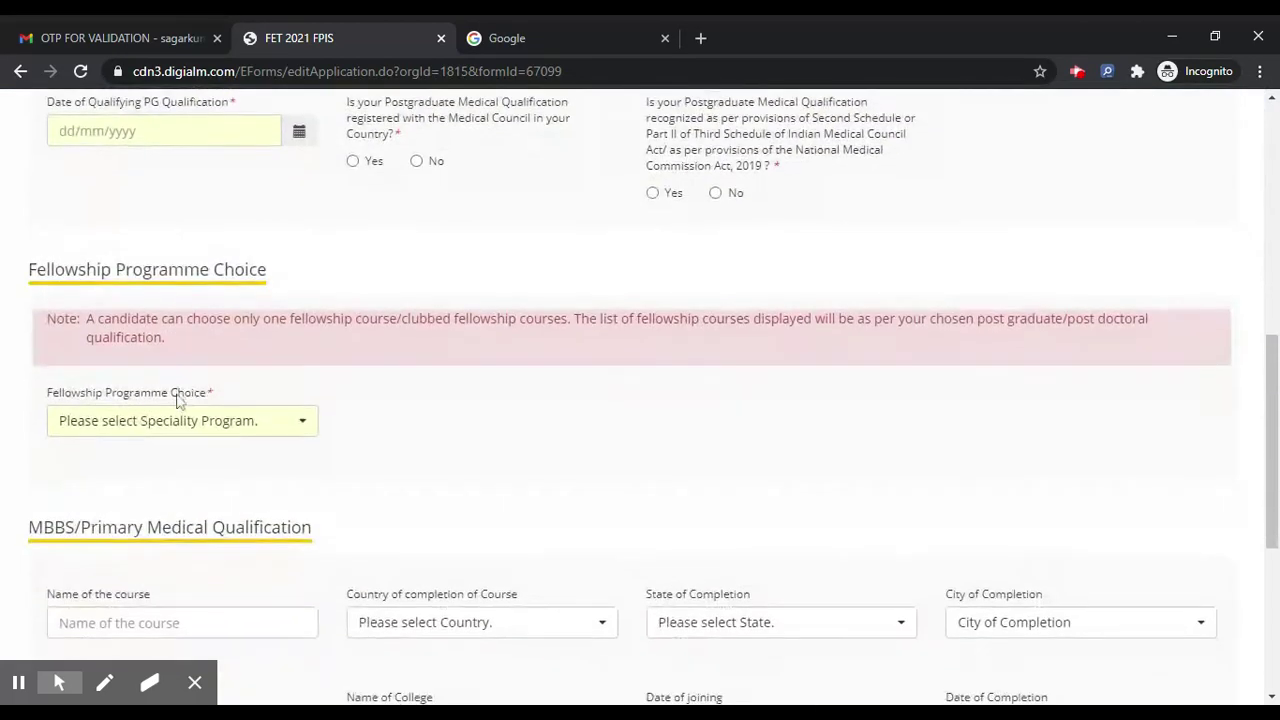
scroll(177, 400, up, 3)
scroll(177, 400, up, 7)
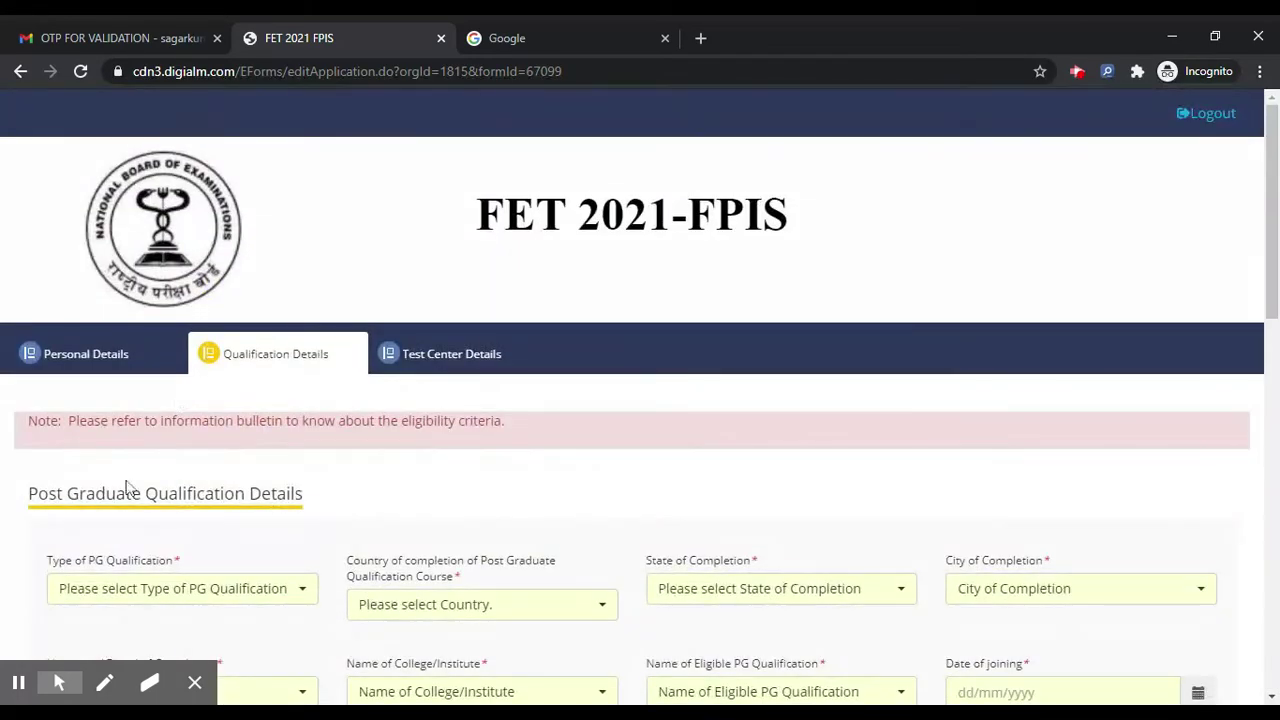
scroll(130, 490, down, 2)
Step: Set the PG qualification to DNB, completed in INDIA, ANDHRA PRADESH, Anantapur
click(183, 362)
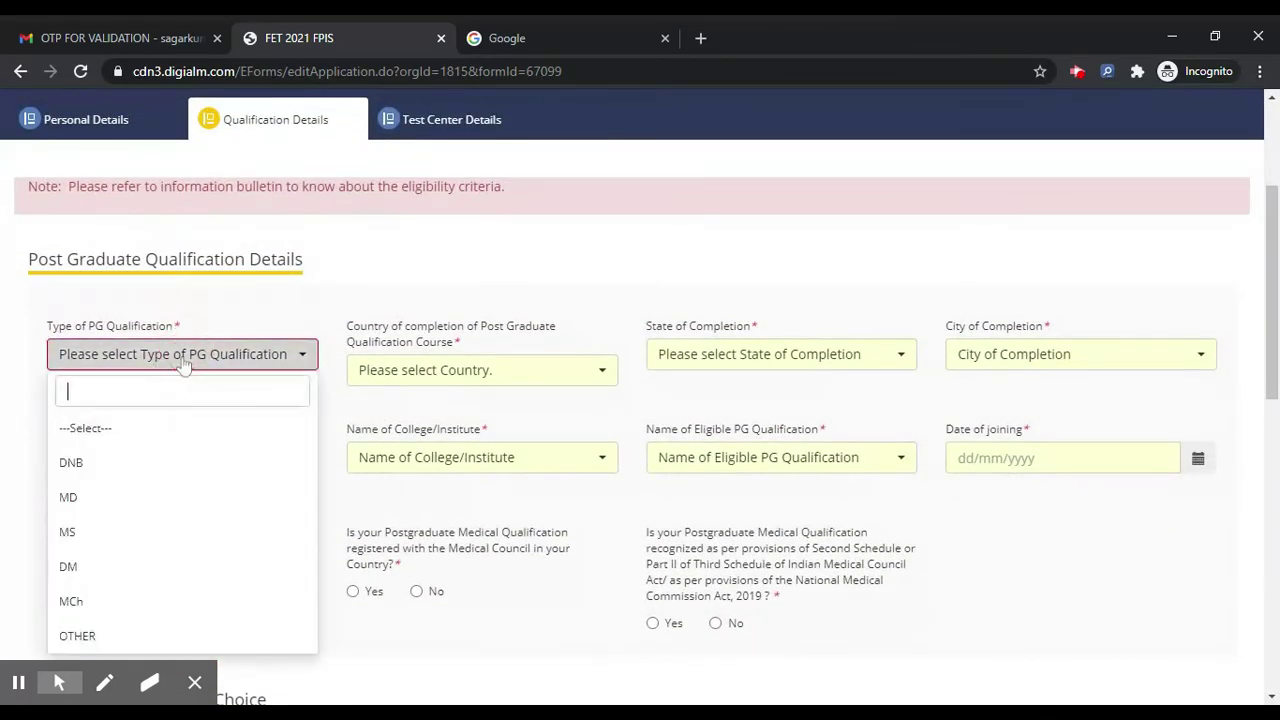
click(148, 461)
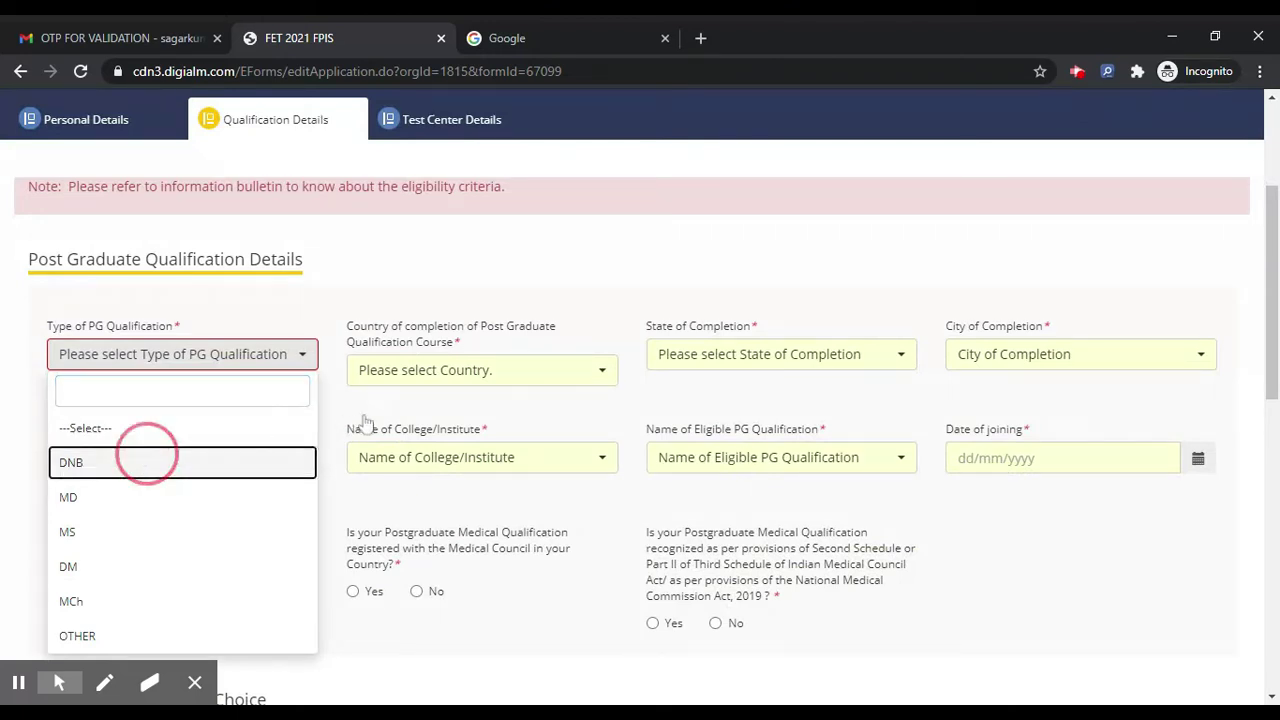
click(417, 383)
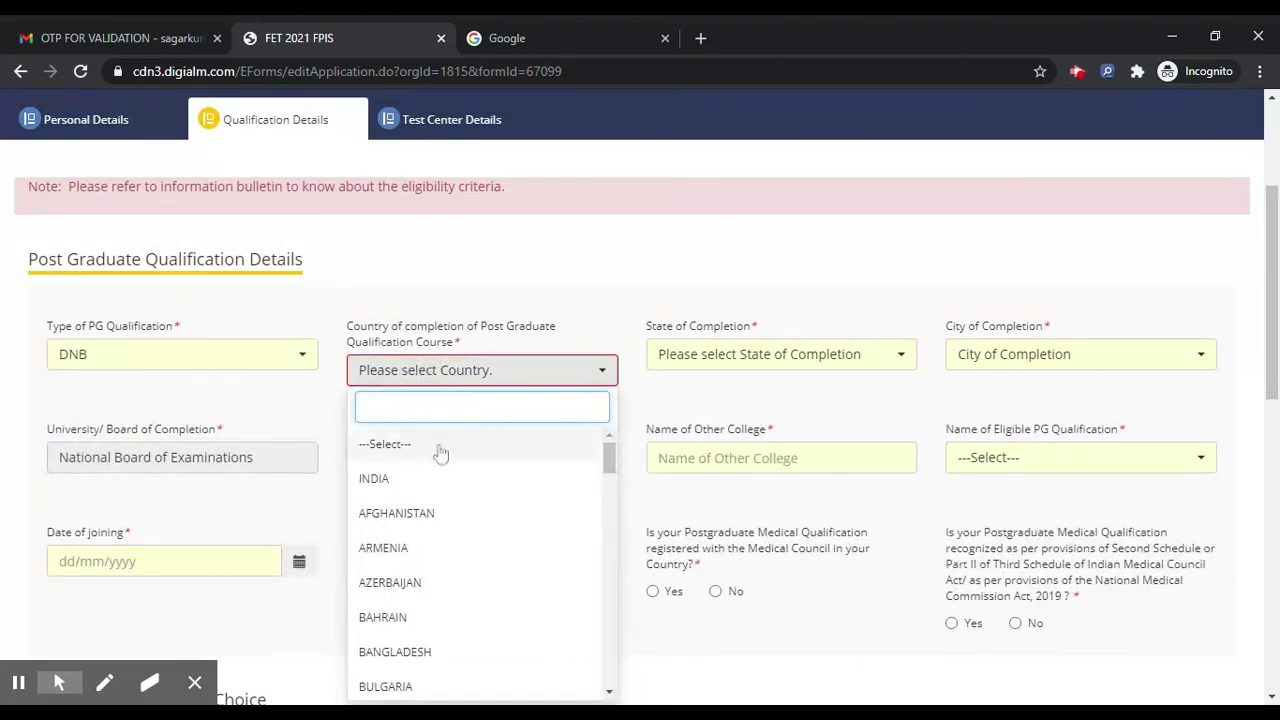
click(427, 483)
click(741, 362)
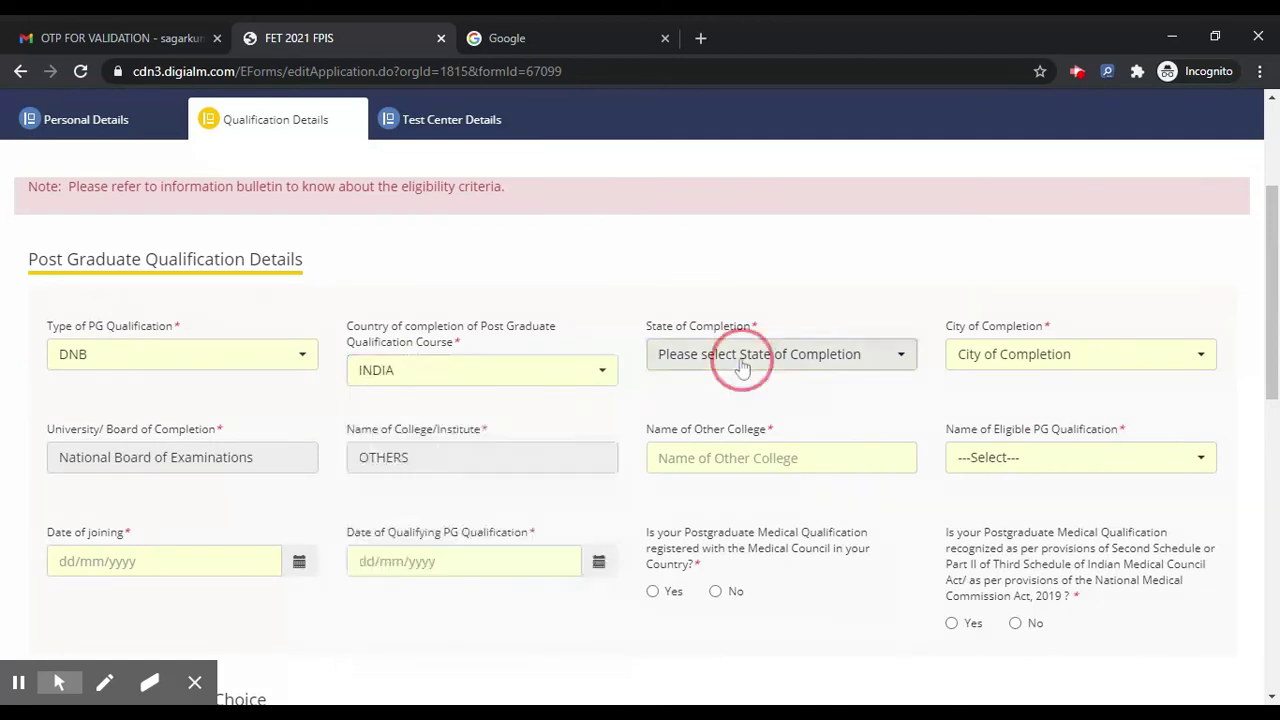
click(745, 421)
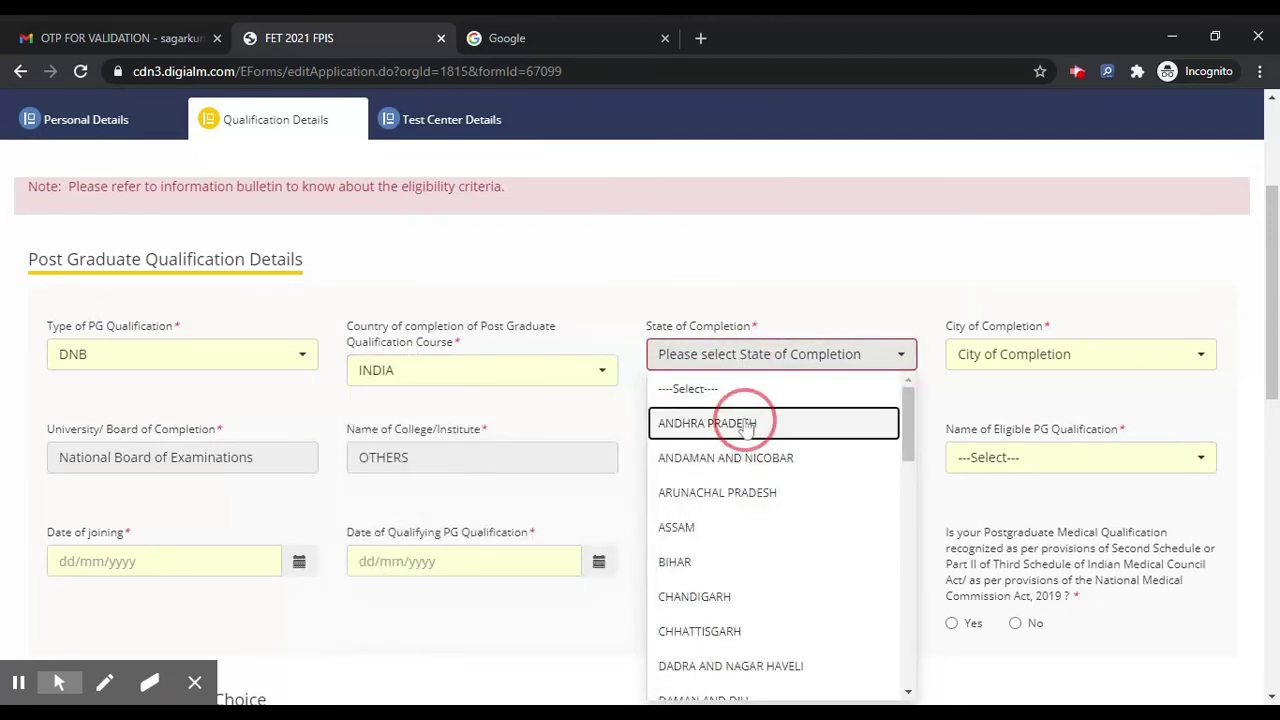
click(1044, 366)
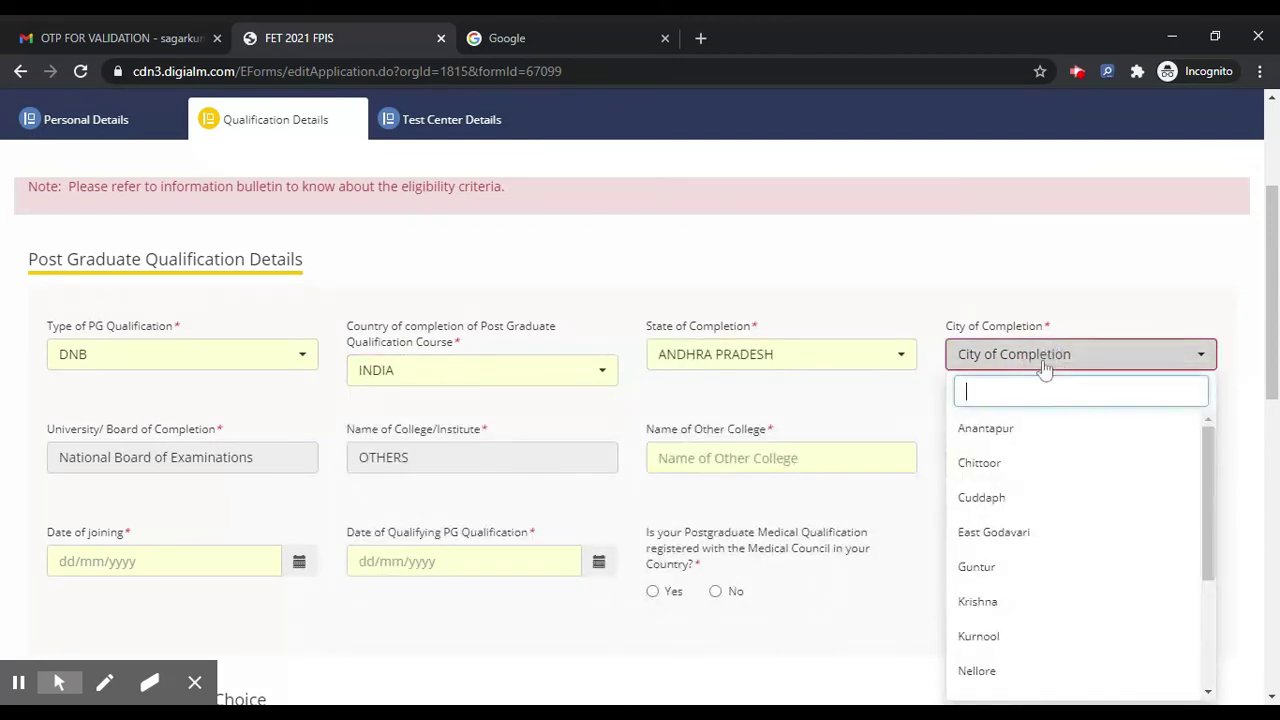
click(1012, 448)
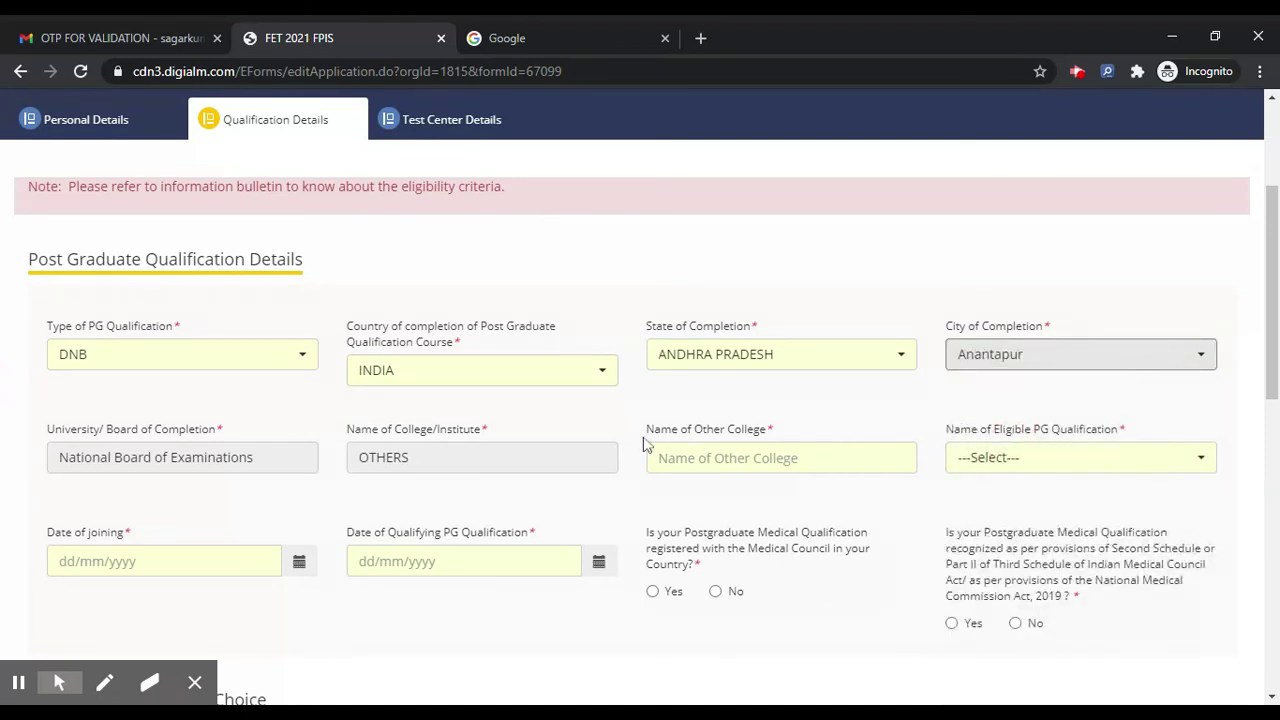
Step: Enter 'nae coolege' as the other college name and choose MS/DNB ORTHOPAEDICS
click(532, 457)
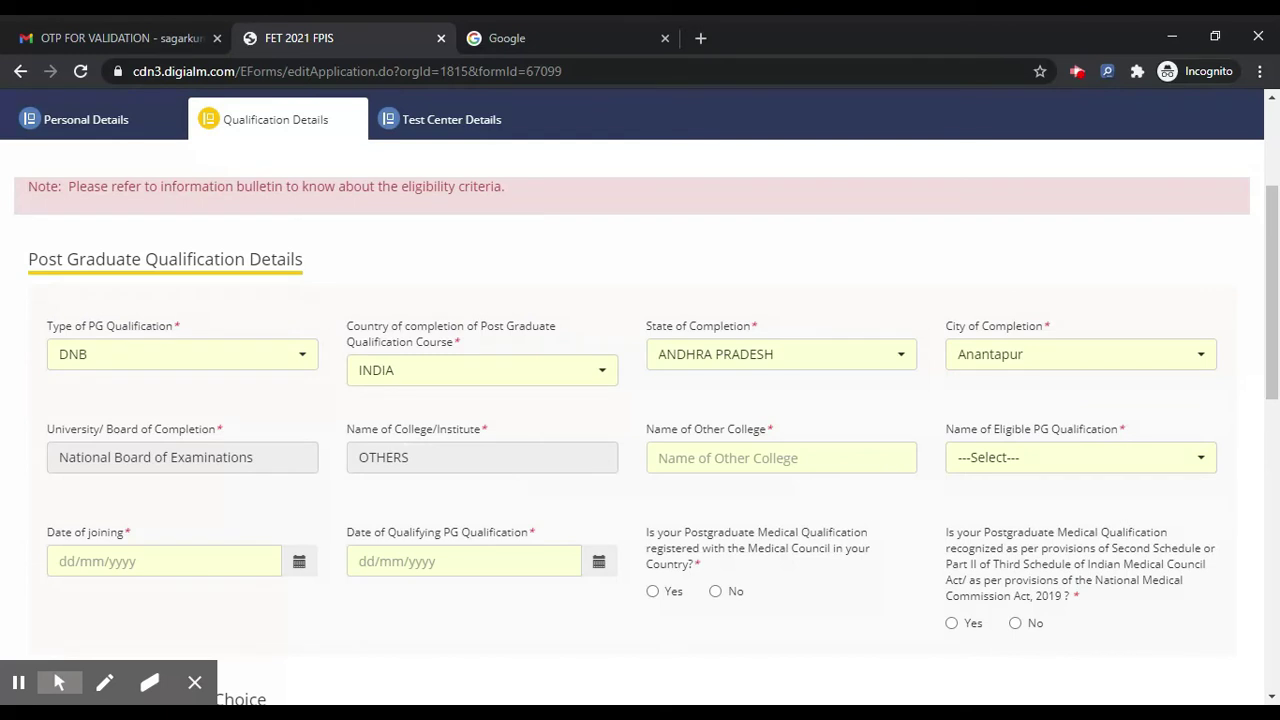
click(781, 457)
text(nae coolege)
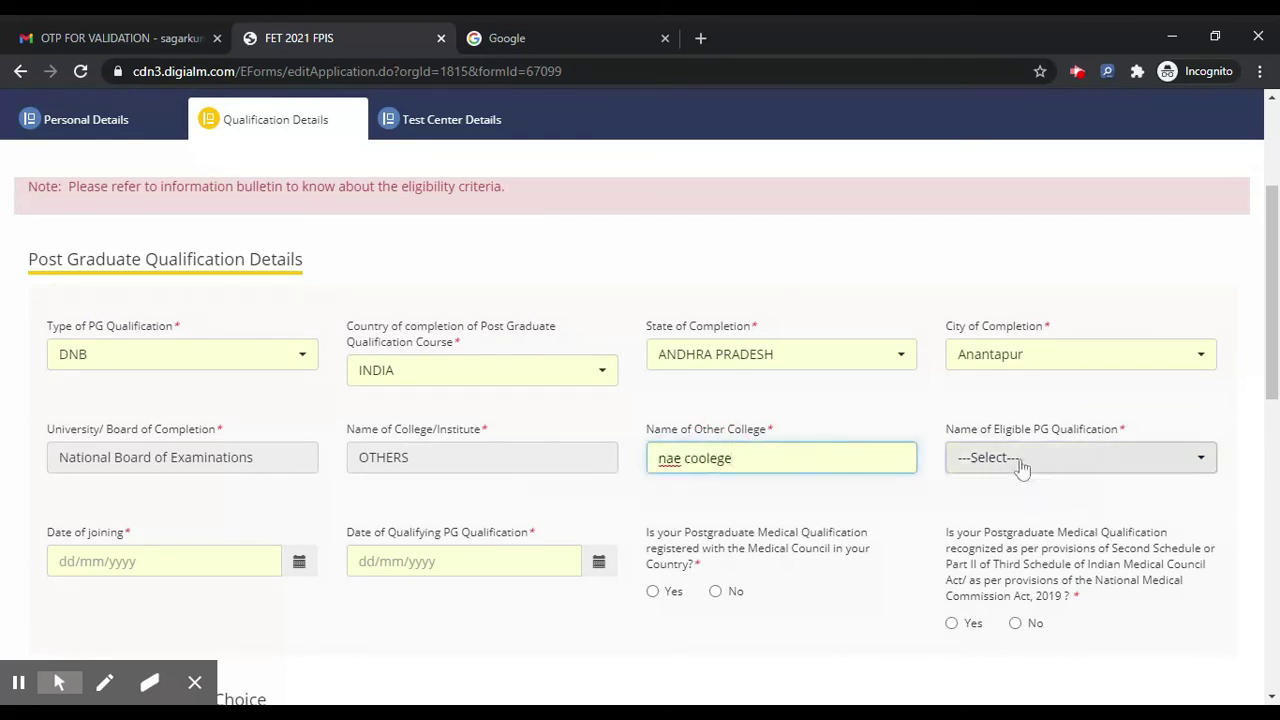
click(1018, 457)
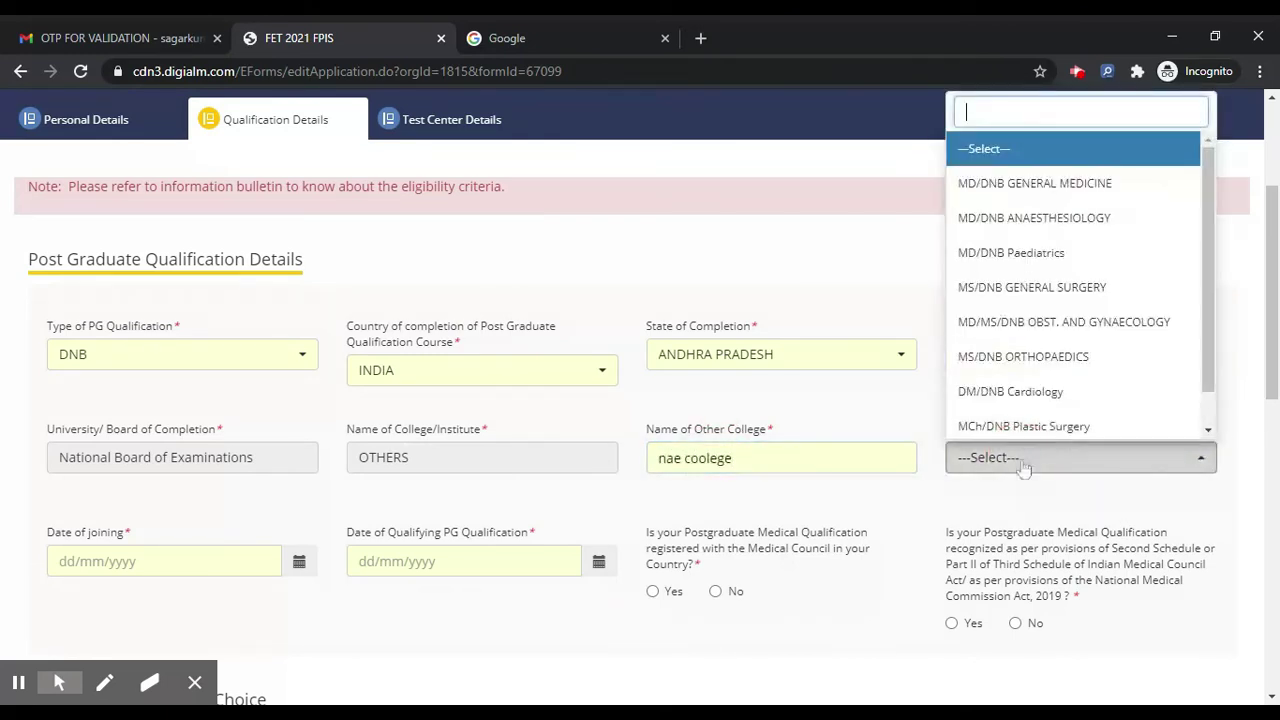
click(1034, 356)
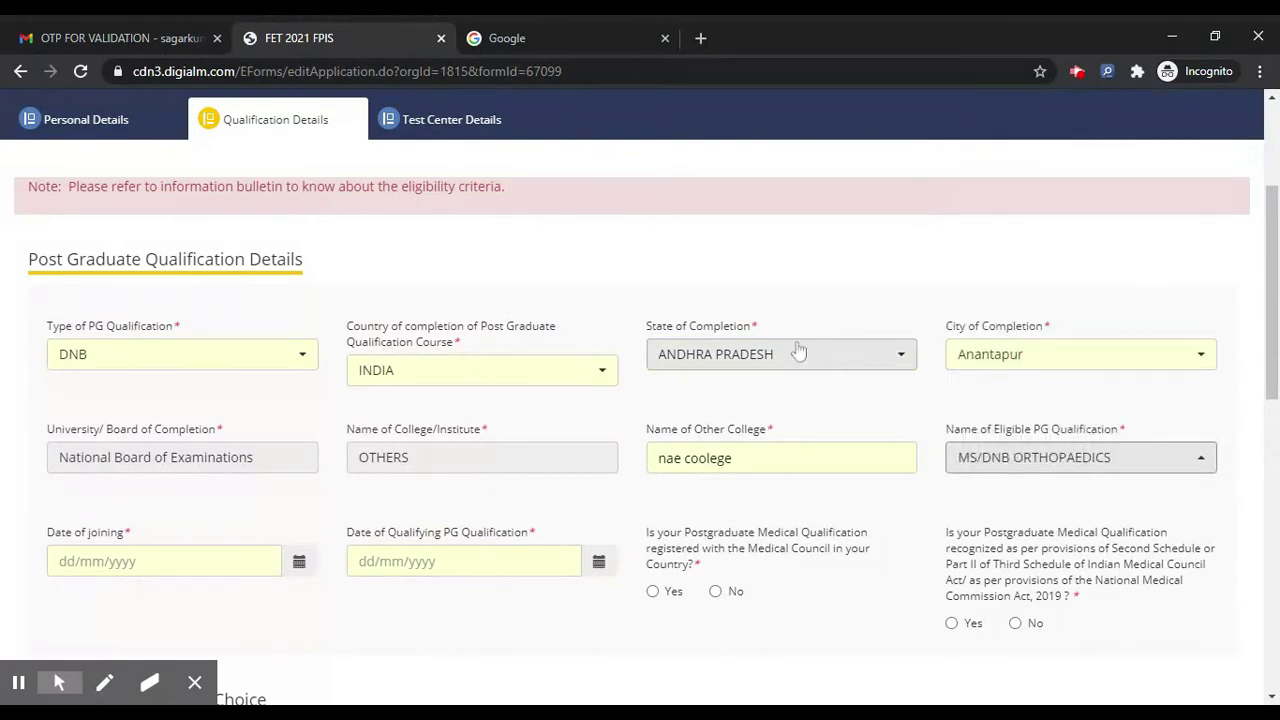
scroll(836, 366, down, 1)
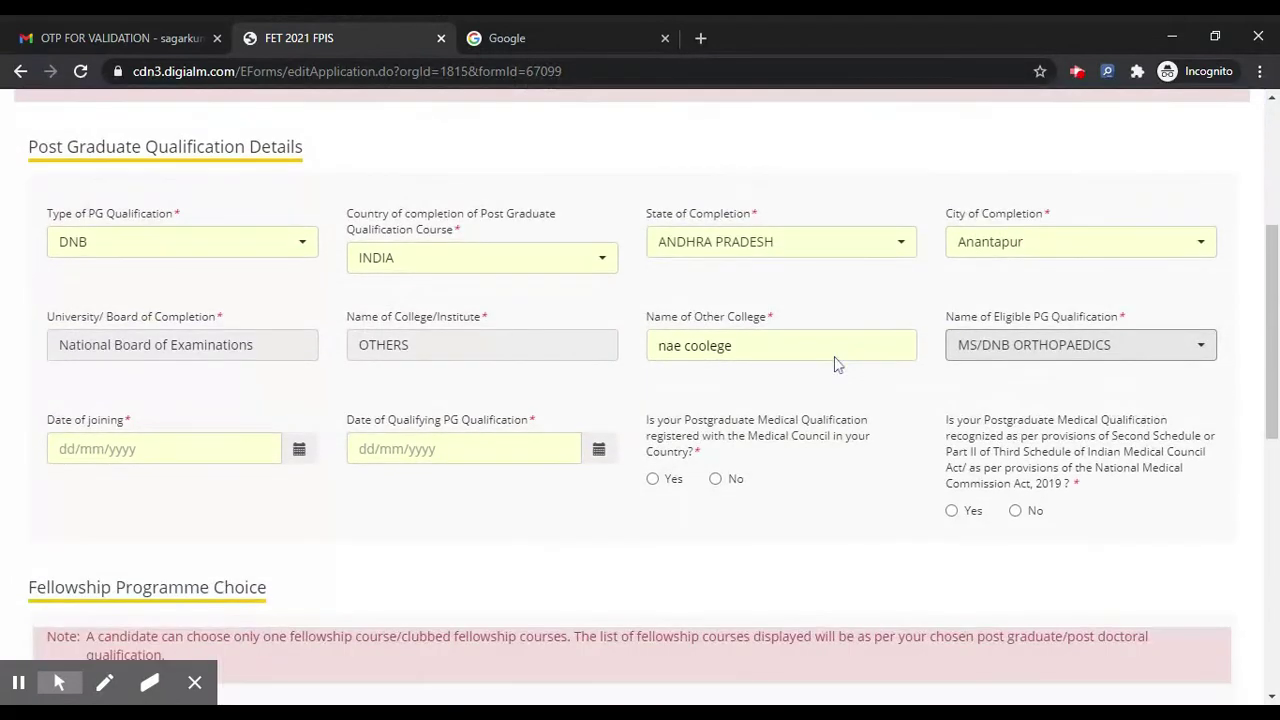
Step: Pick 13 December 2020 as joining date and 31 December 2020 as qualifying date, dismissing the date warning
click(164, 447)
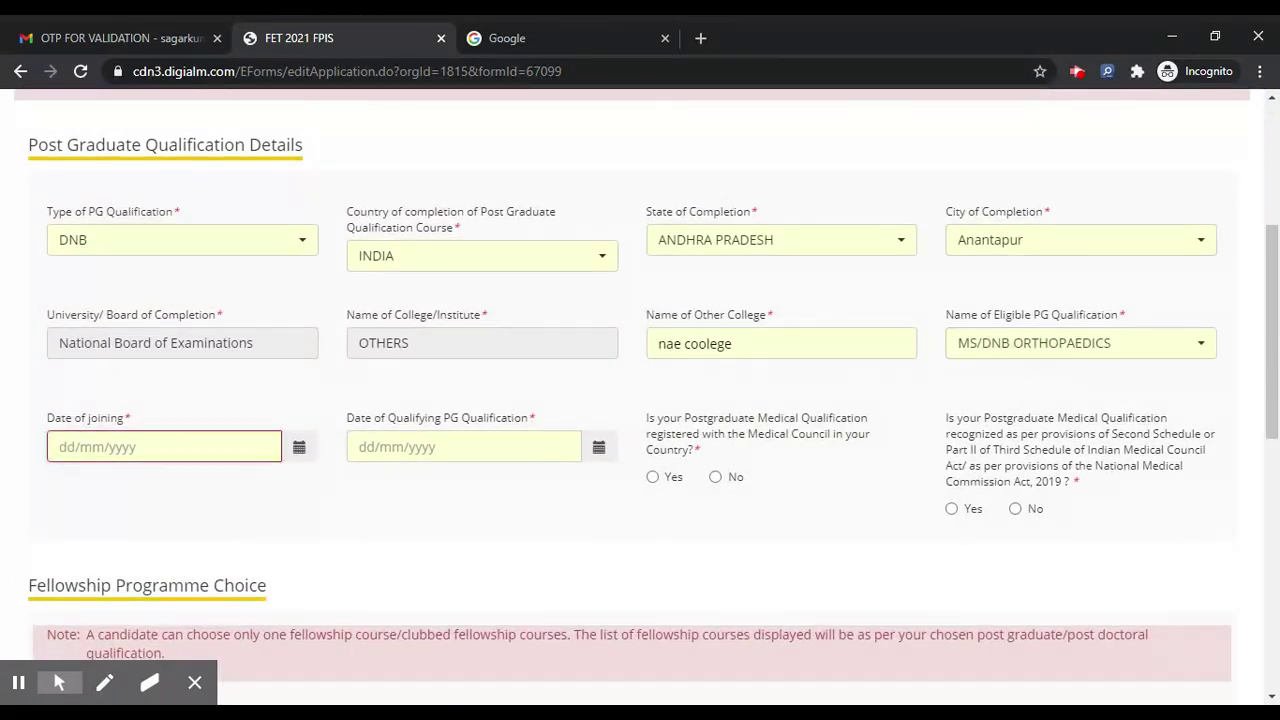
click(300, 450)
click(63, 323)
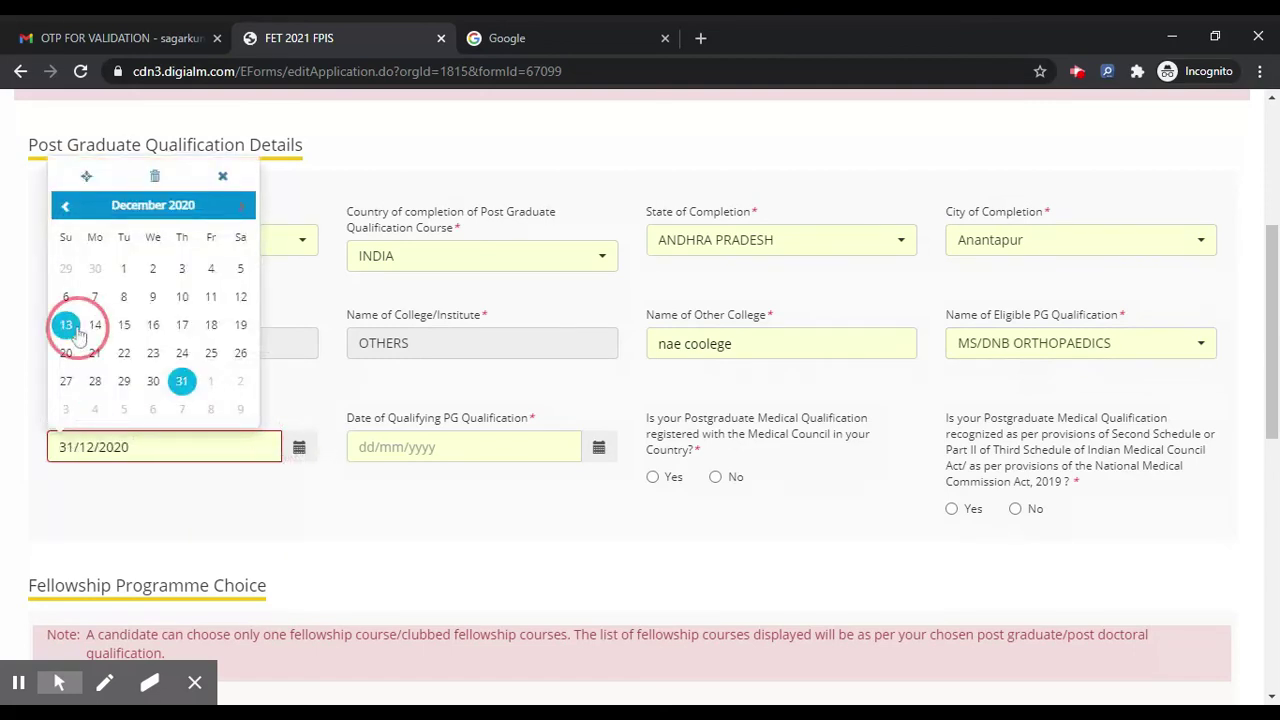
click(599, 448)
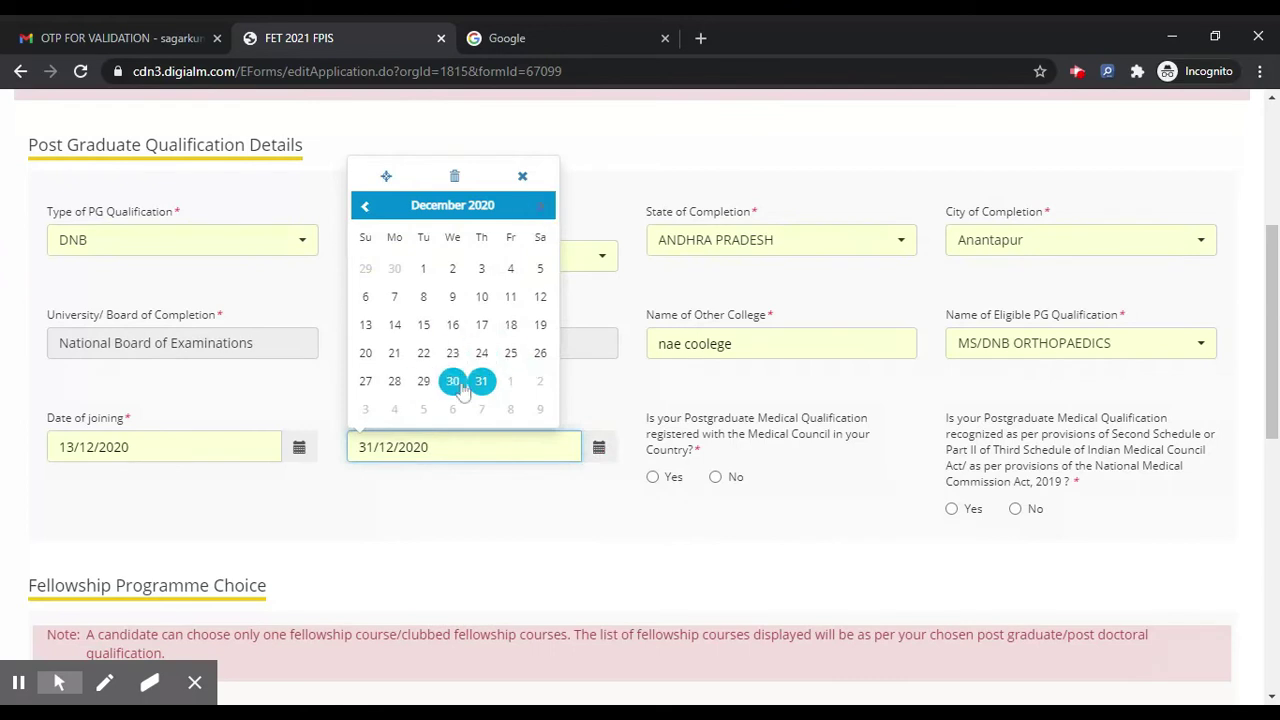
click(481, 381)
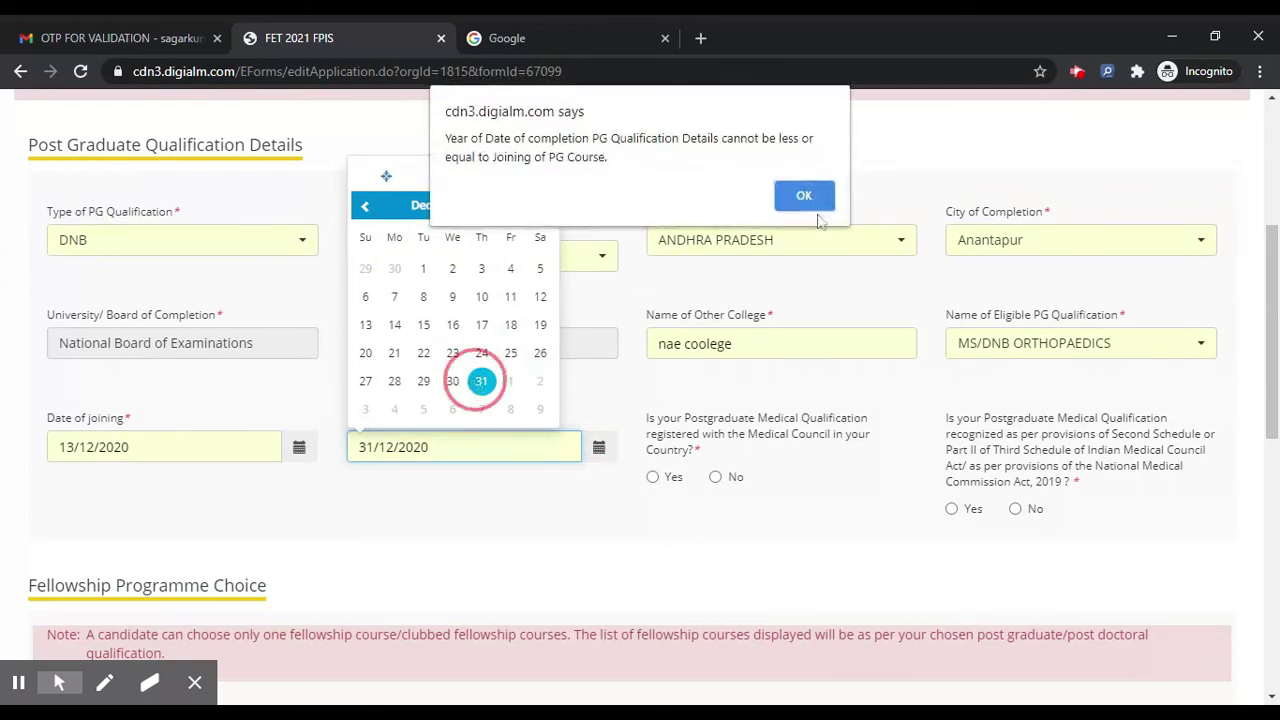
click(822, 198)
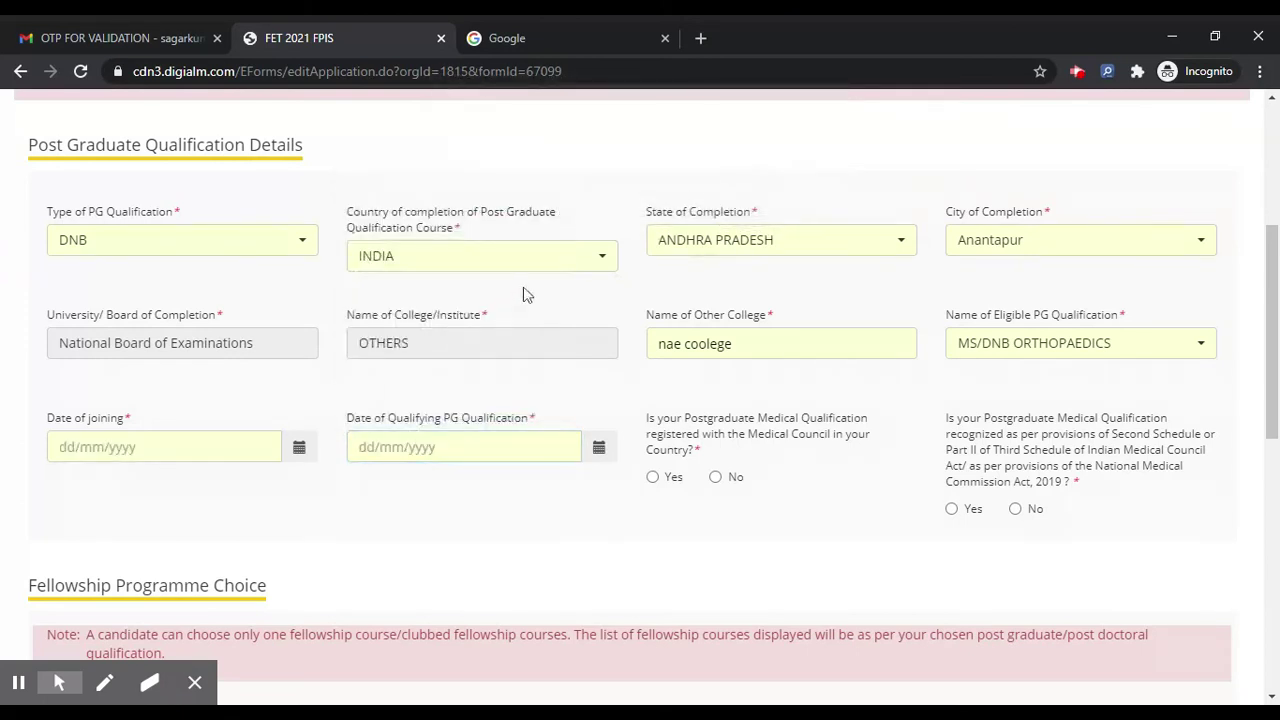
Step: Set the Date of Qualifying PG Qualification to 26 December 2020 via the year and month pickers
click(590, 448)
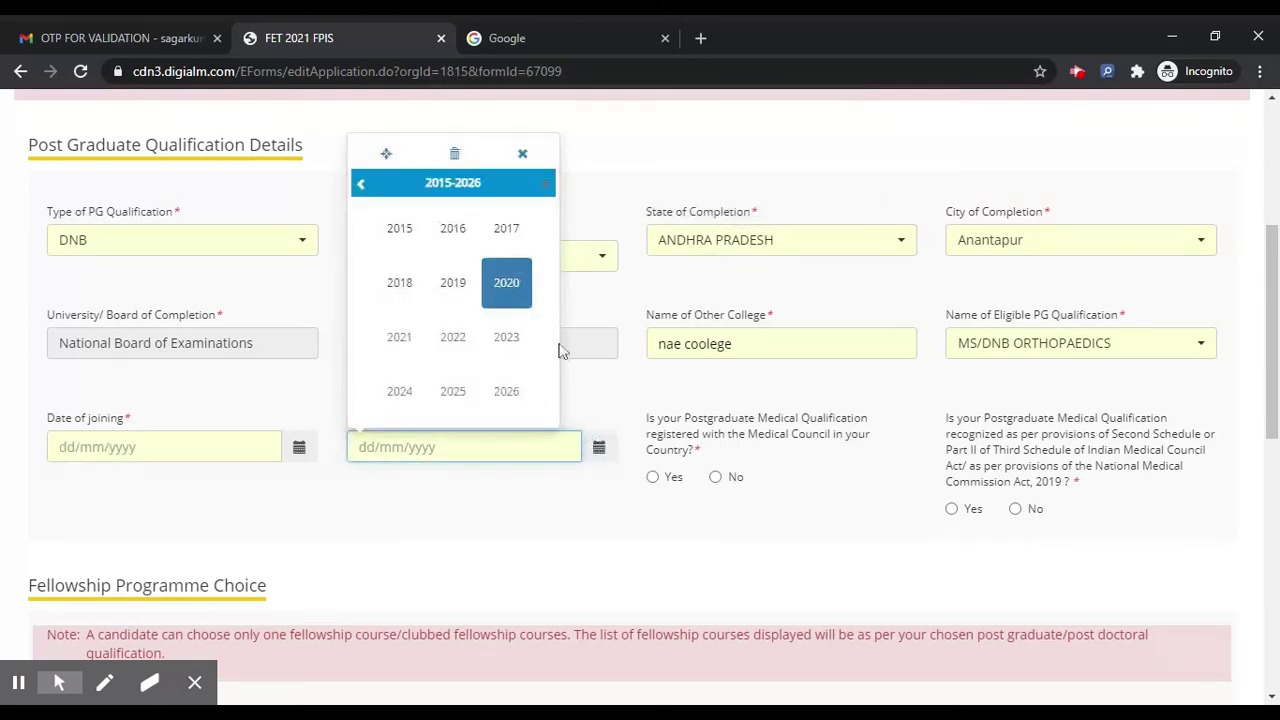
click(543, 180)
click(363, 184)
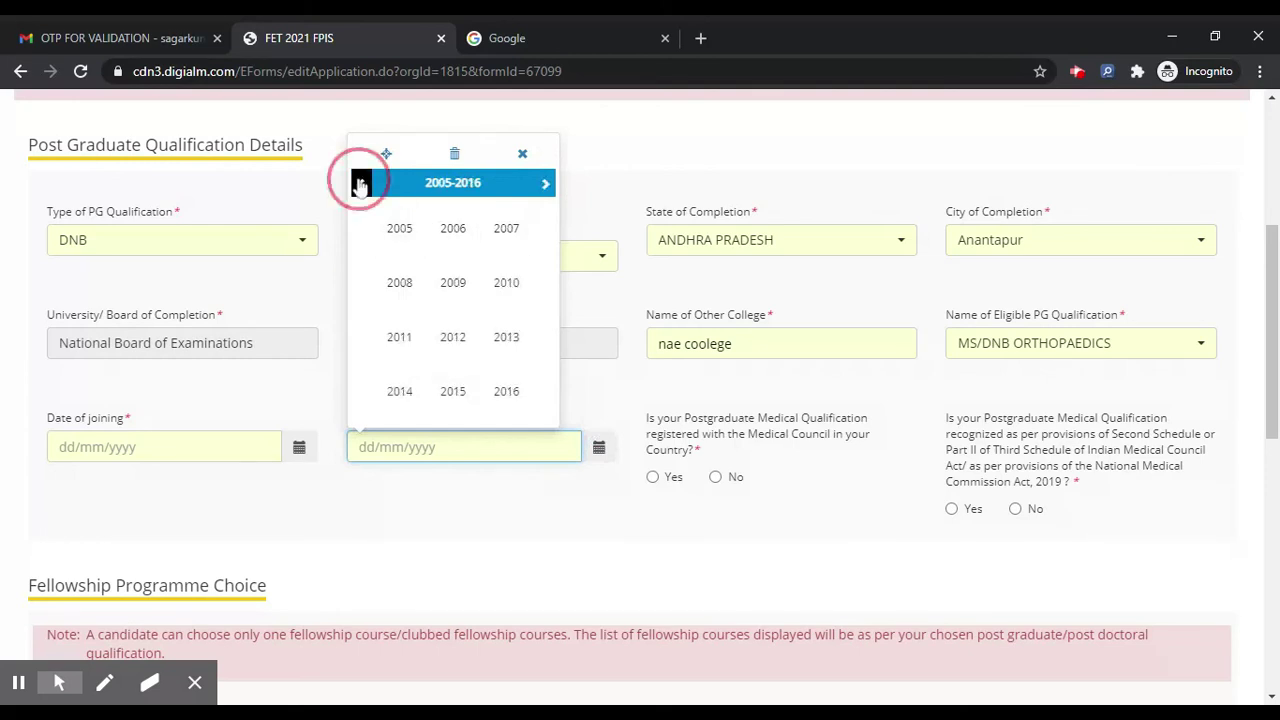
click(363, 184)
click(363, 184)
click(363, 184)
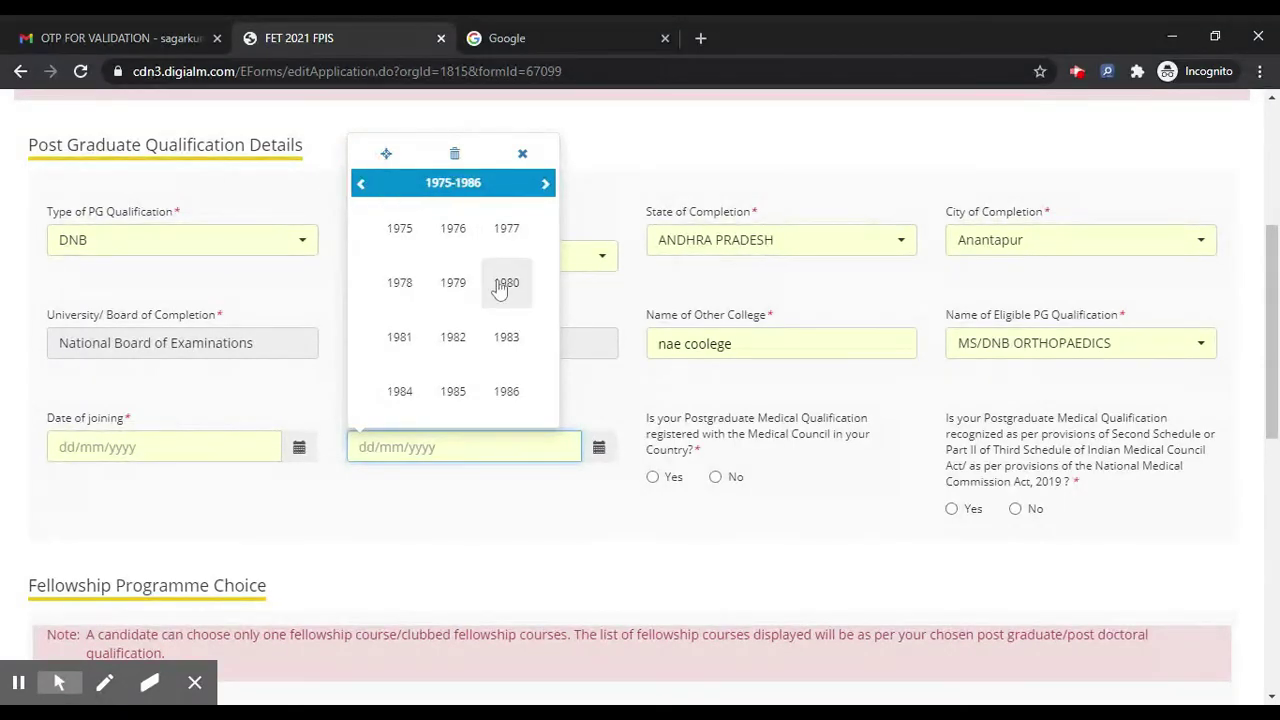
click(544, 184)
click(544, 184)
click(544, 184)
click(544, 184)
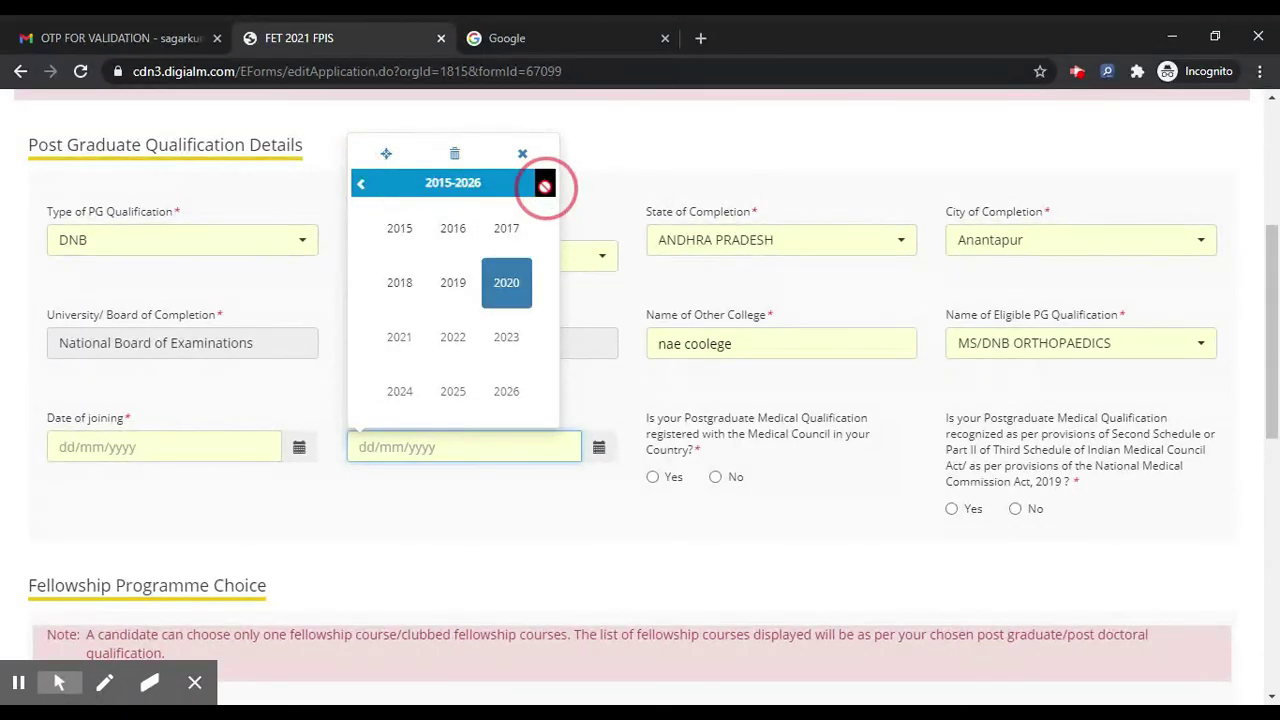
click(506, 282)
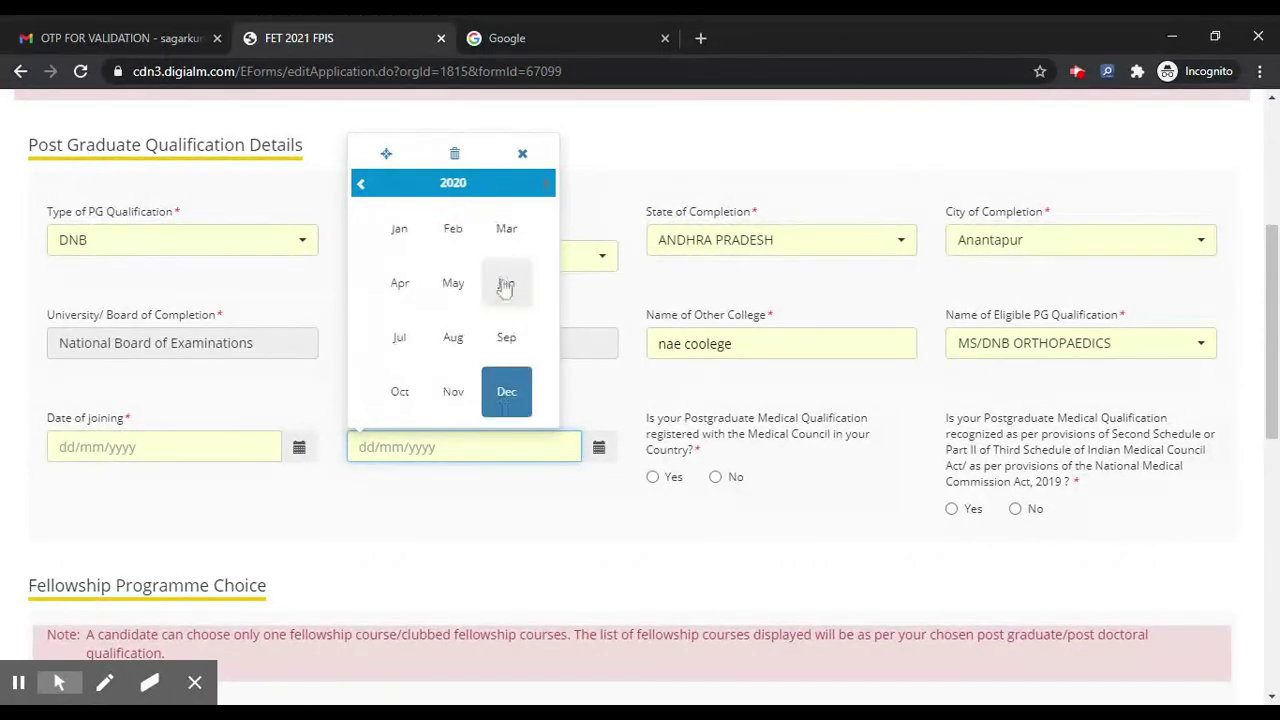
click(505, 389)
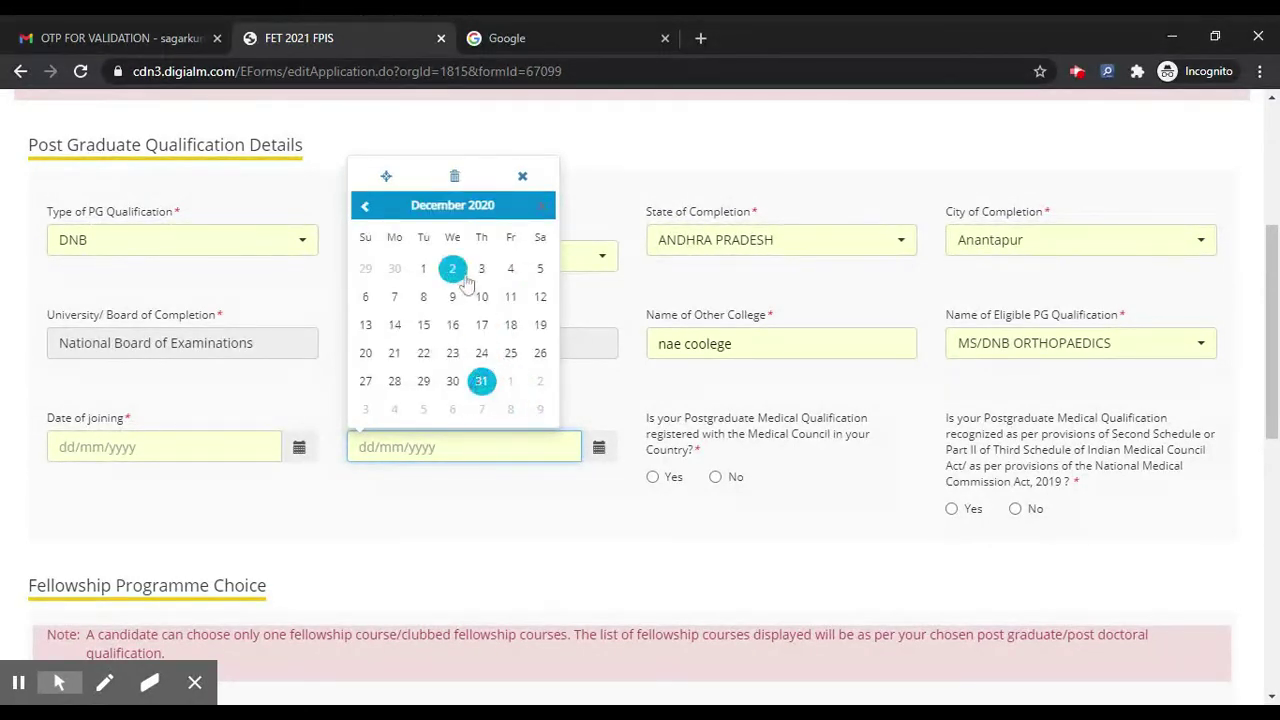
click(531, 359)
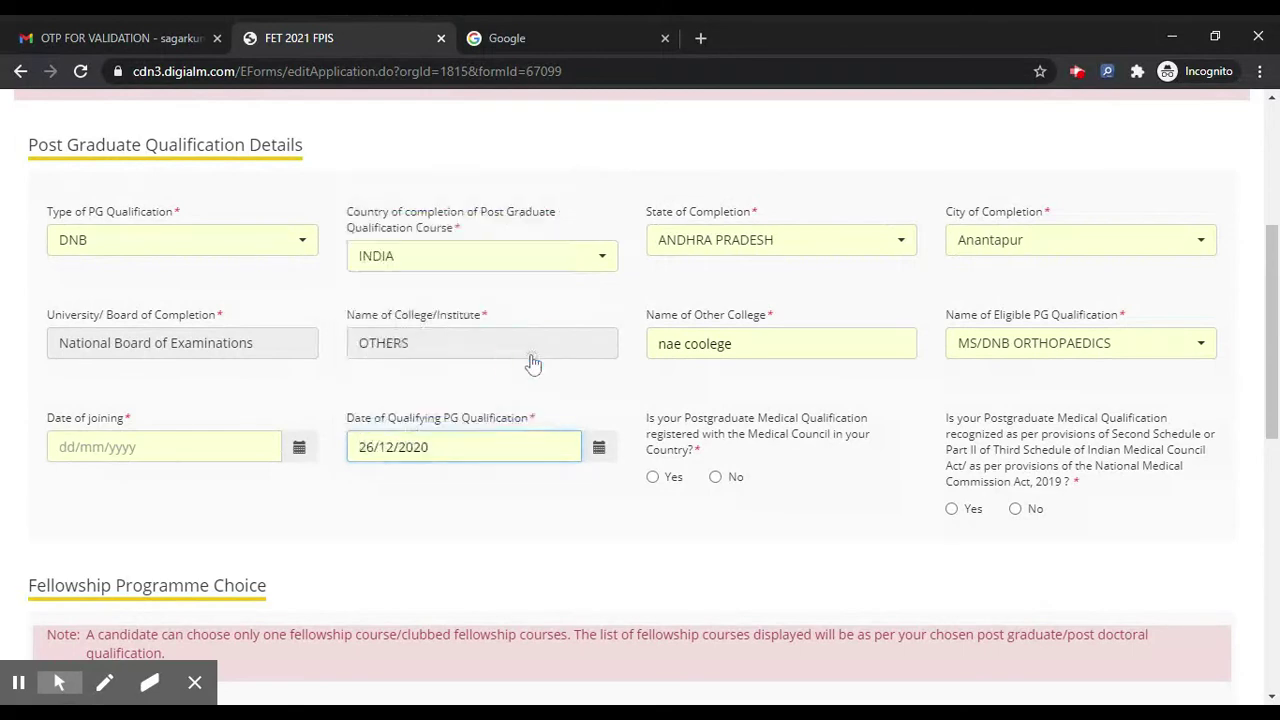
scroll(628, 614, down, 1)
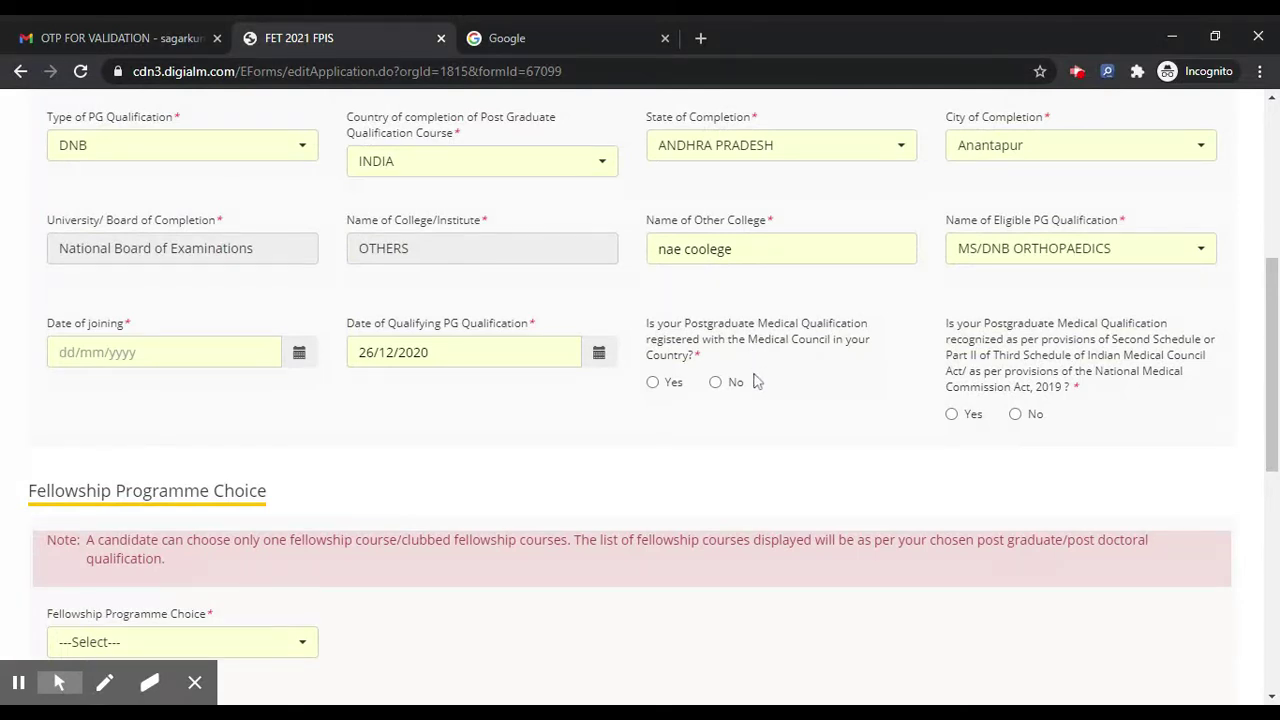
Step: Answer Yes to Medical Council registration, enter the registration number, and begin the council name
click(668, 382)
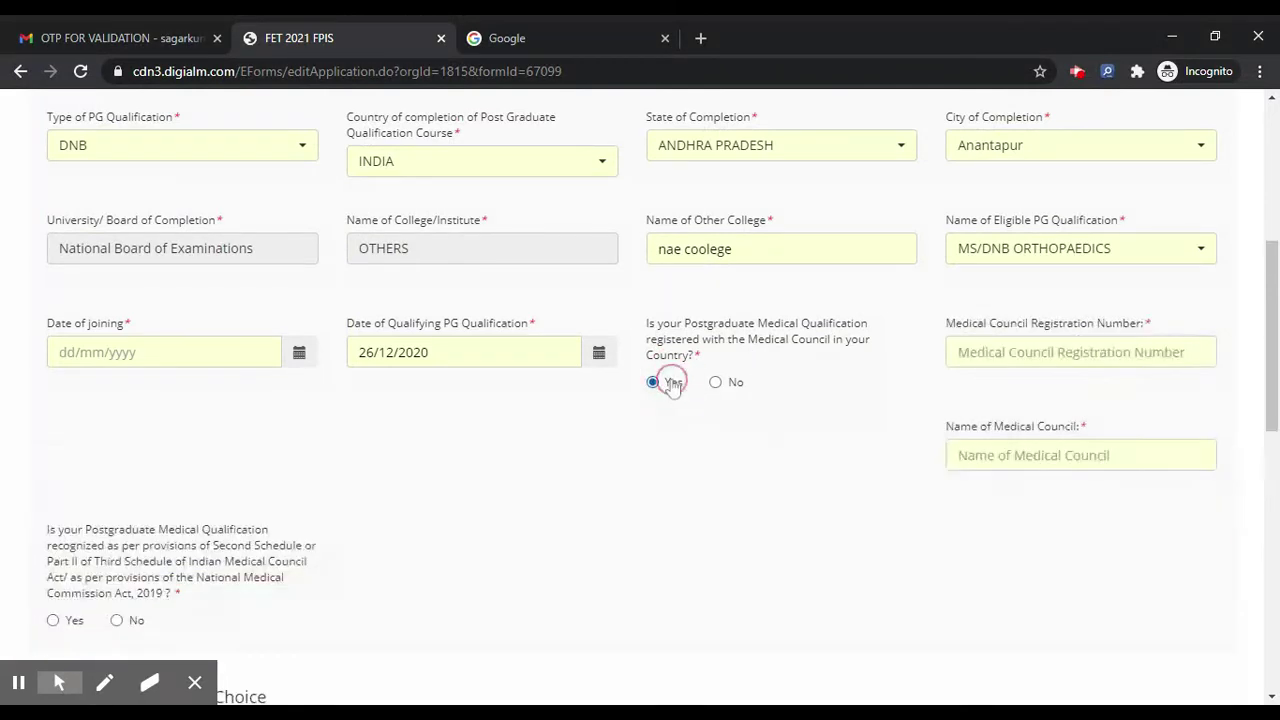
click(1043, 345)
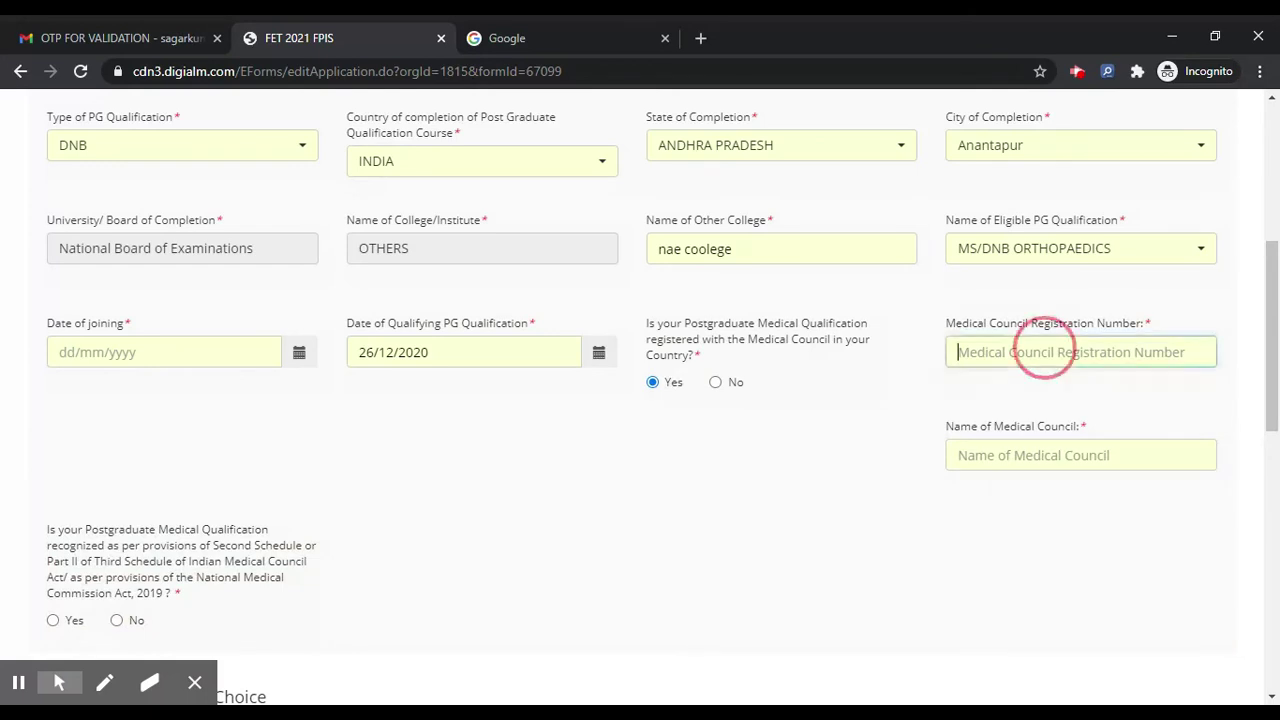
text(2151112)
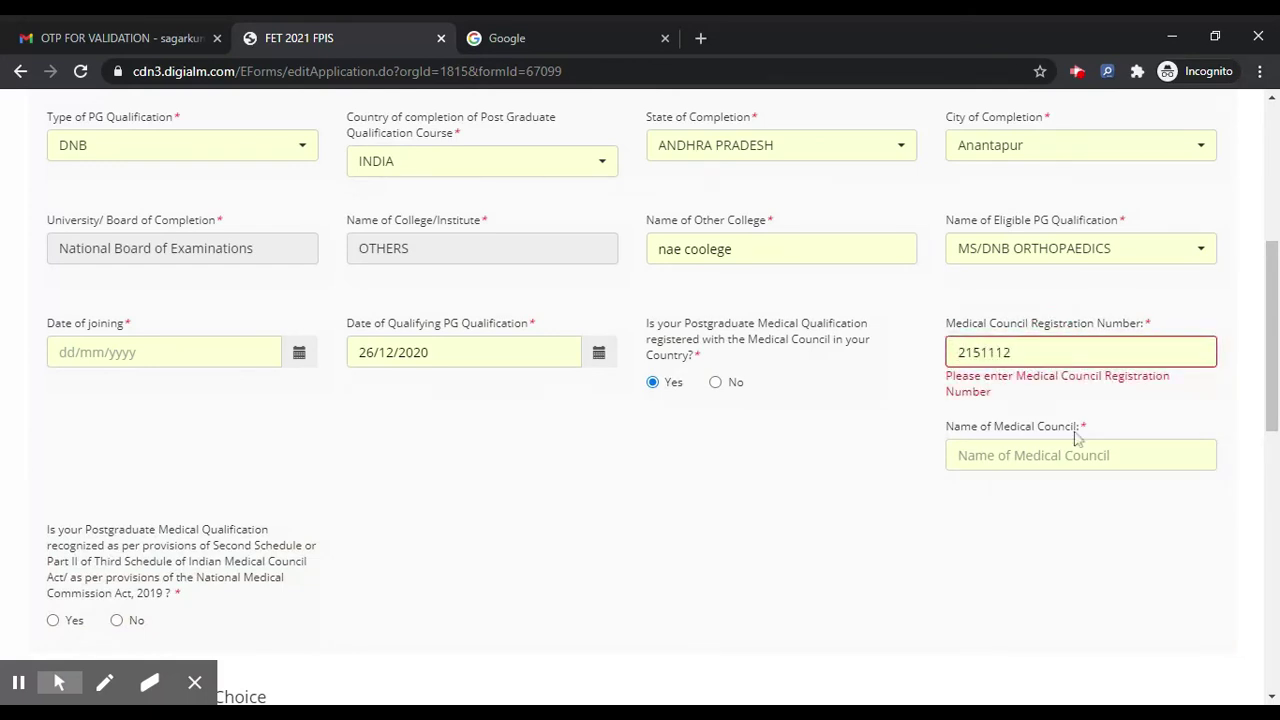
click(1080, 455)
text(name)
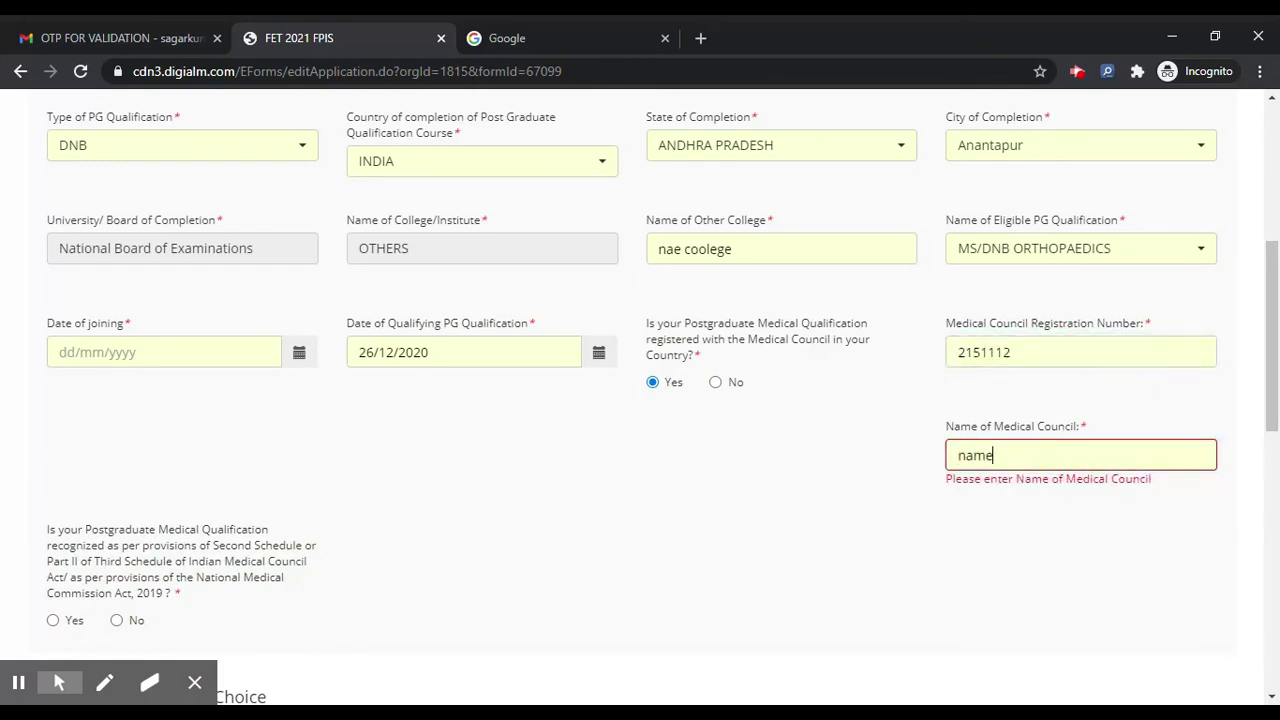
scroll(894, 449, down, 5)
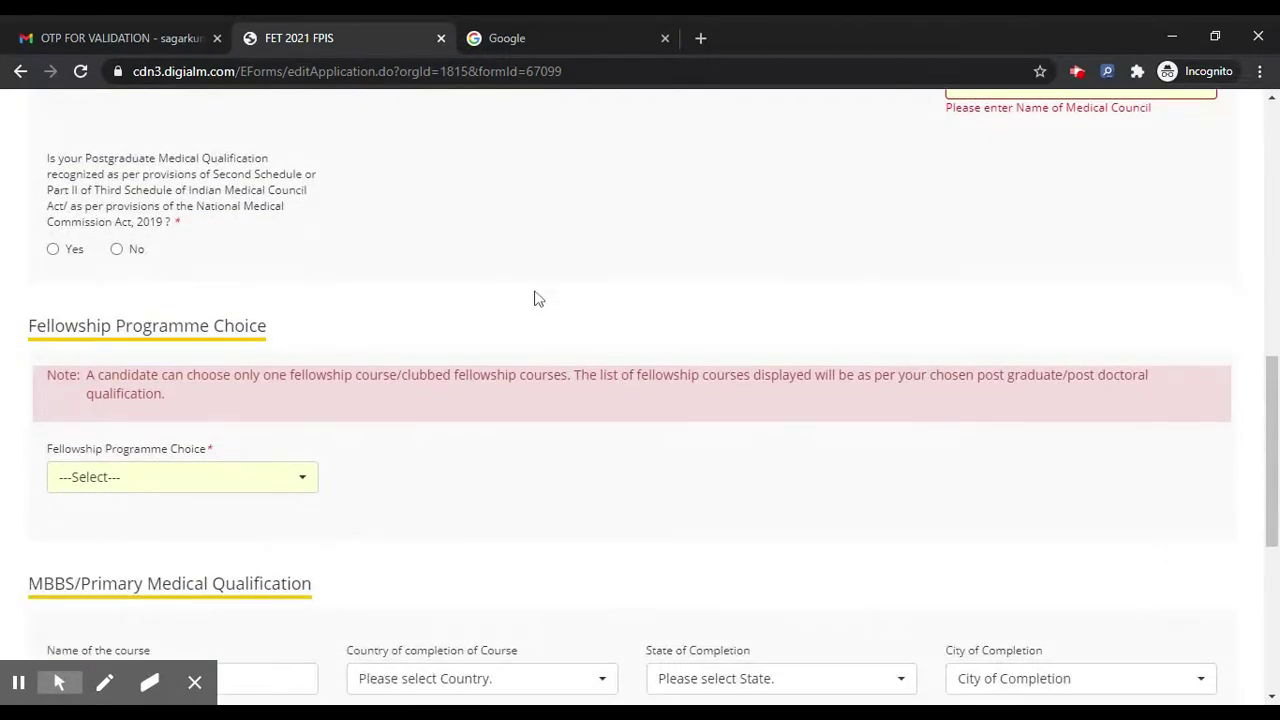
scroll(285, 270, down, 1)
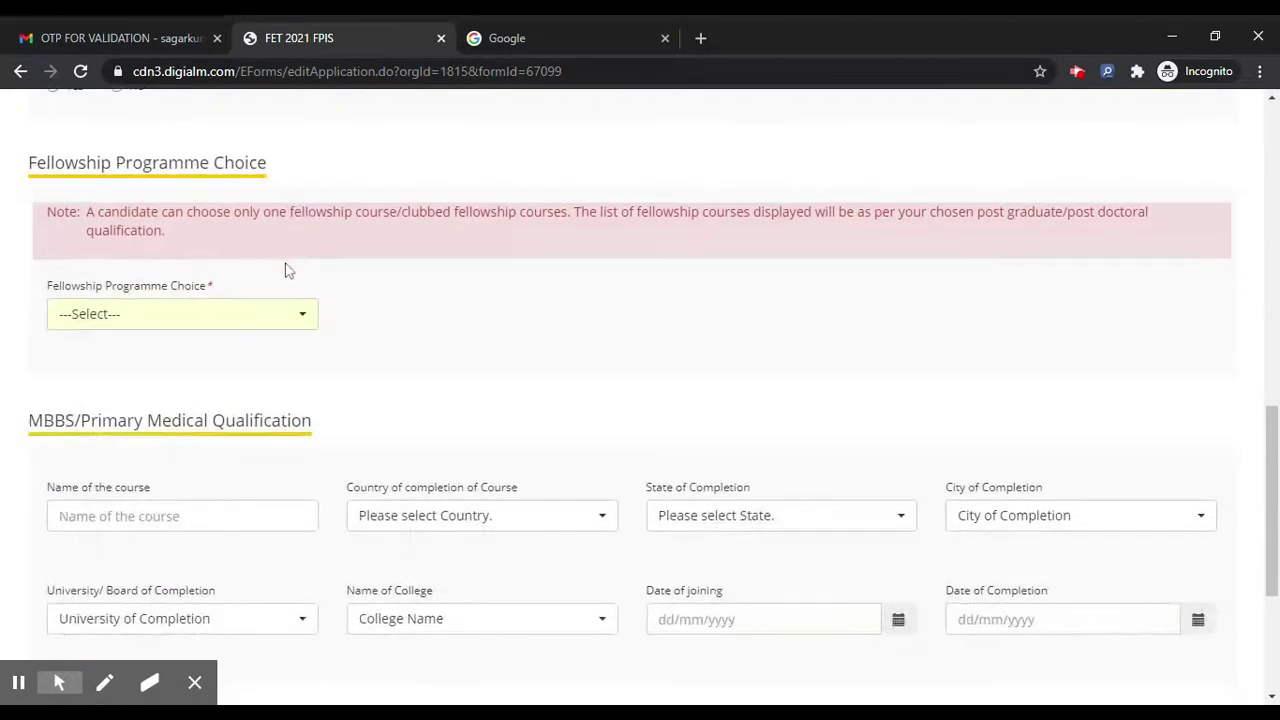
click(260, 313)
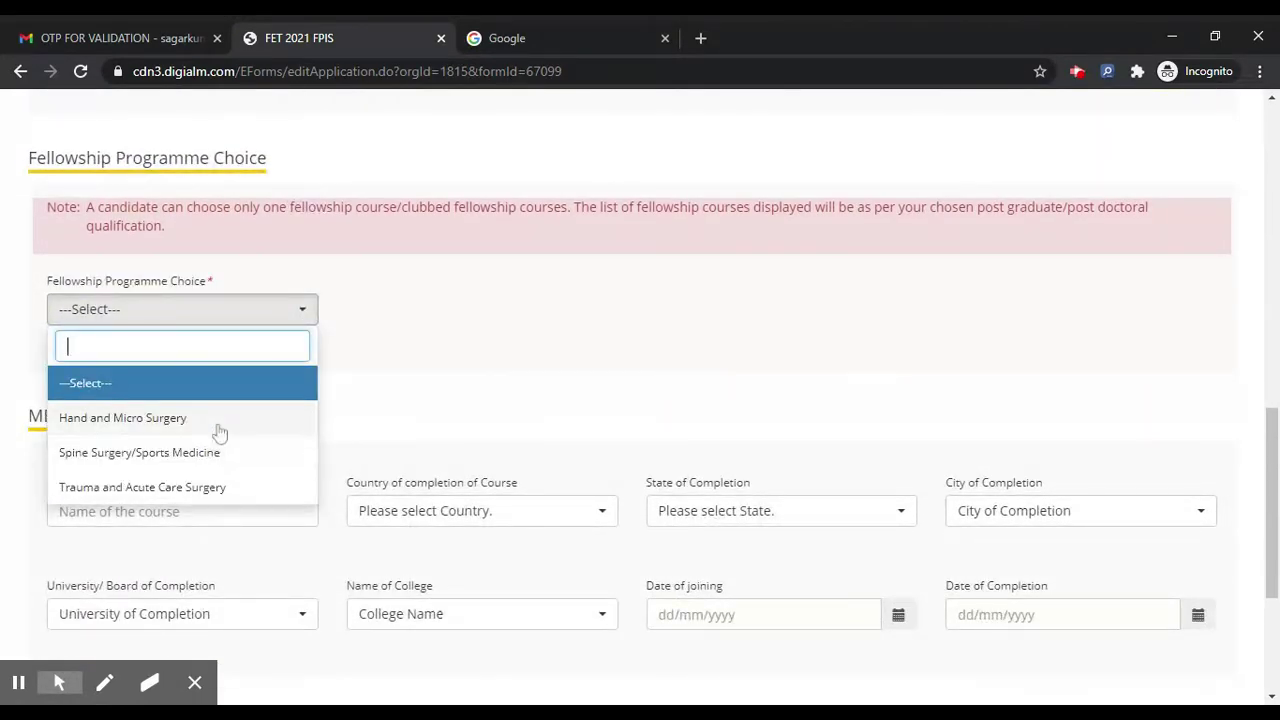
Step: Choose Hand and Micro Surgery and answer No to the deportation and unfair-means questions
click(215, 418)
scroll(386, 343, down, 2)
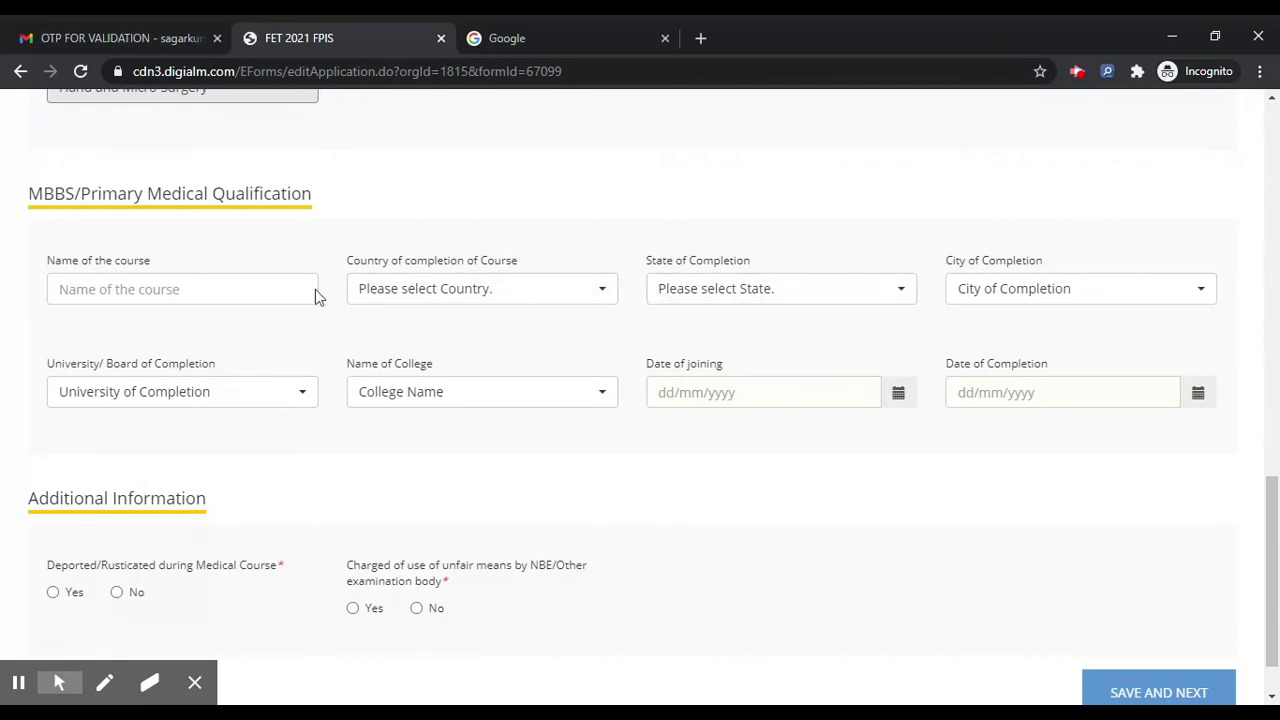
scroll(315, 289, down, 2)
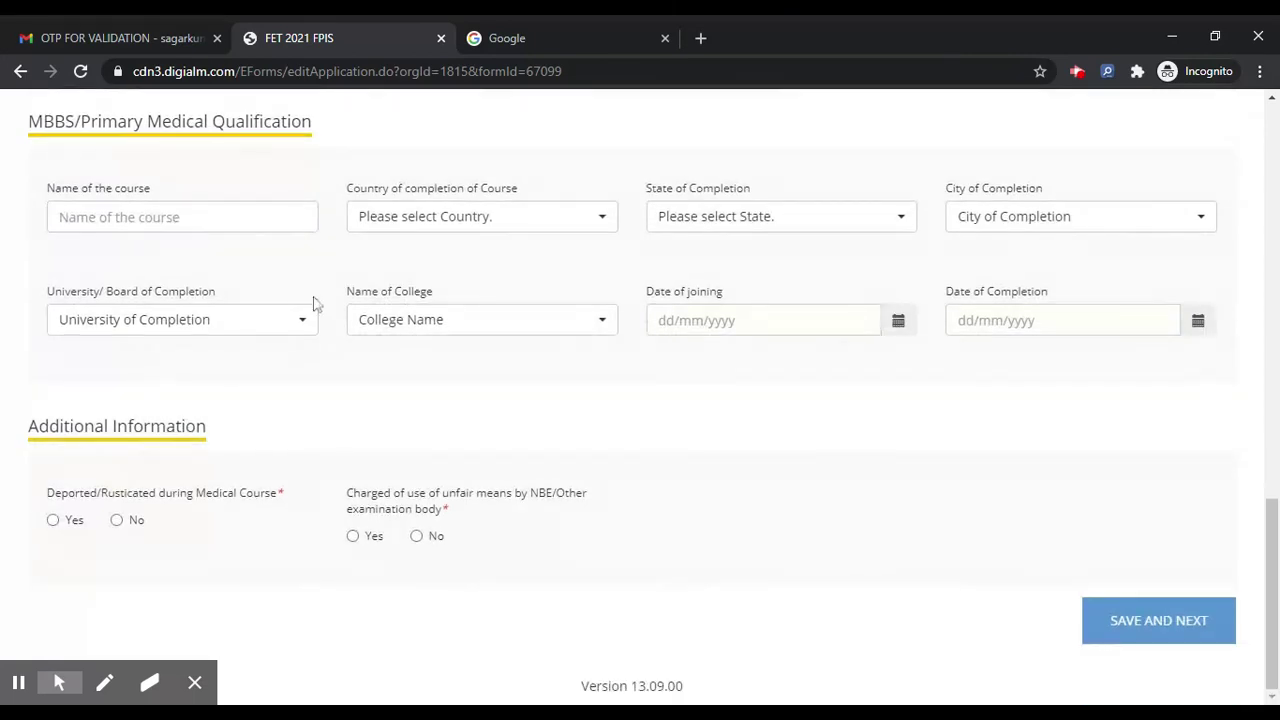
click(116, 521)
click(418, 537)
Step: Mark the PG qualification as recognised after the warning, then save the qualification details
click(1147, 617)
scroll(877, 546, up, 1)
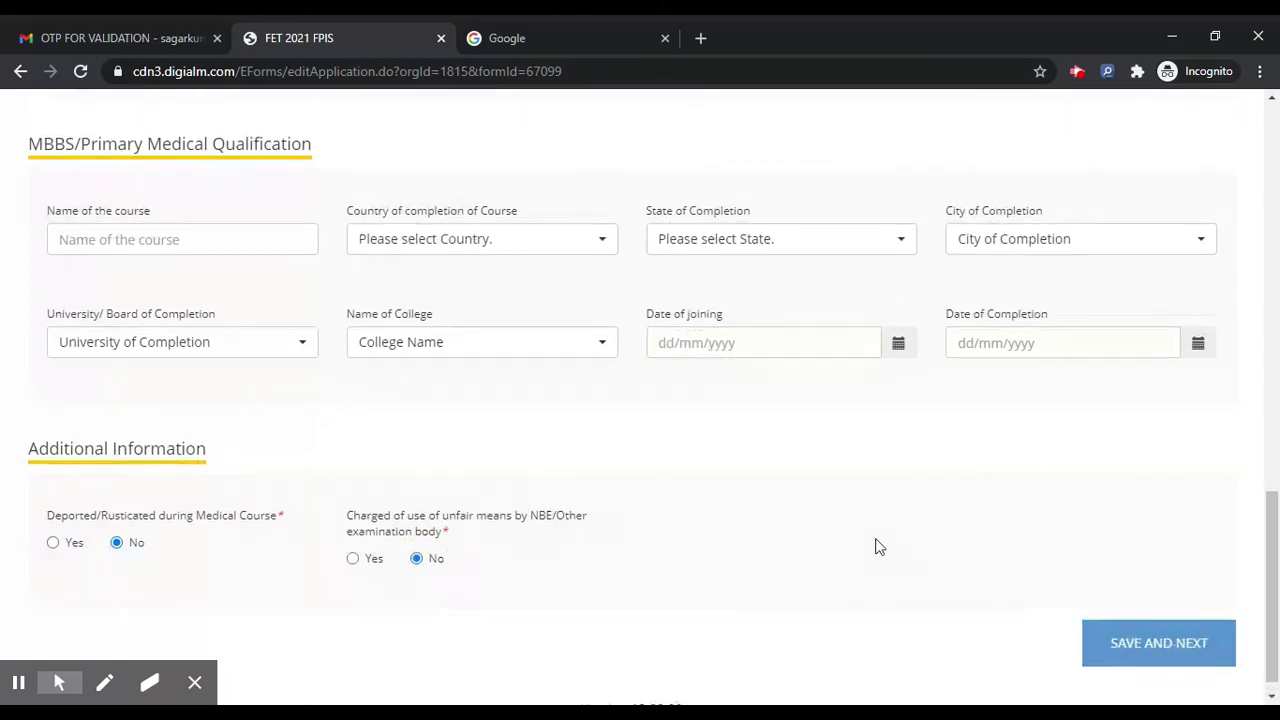
scroll(877, 546, down, 1)
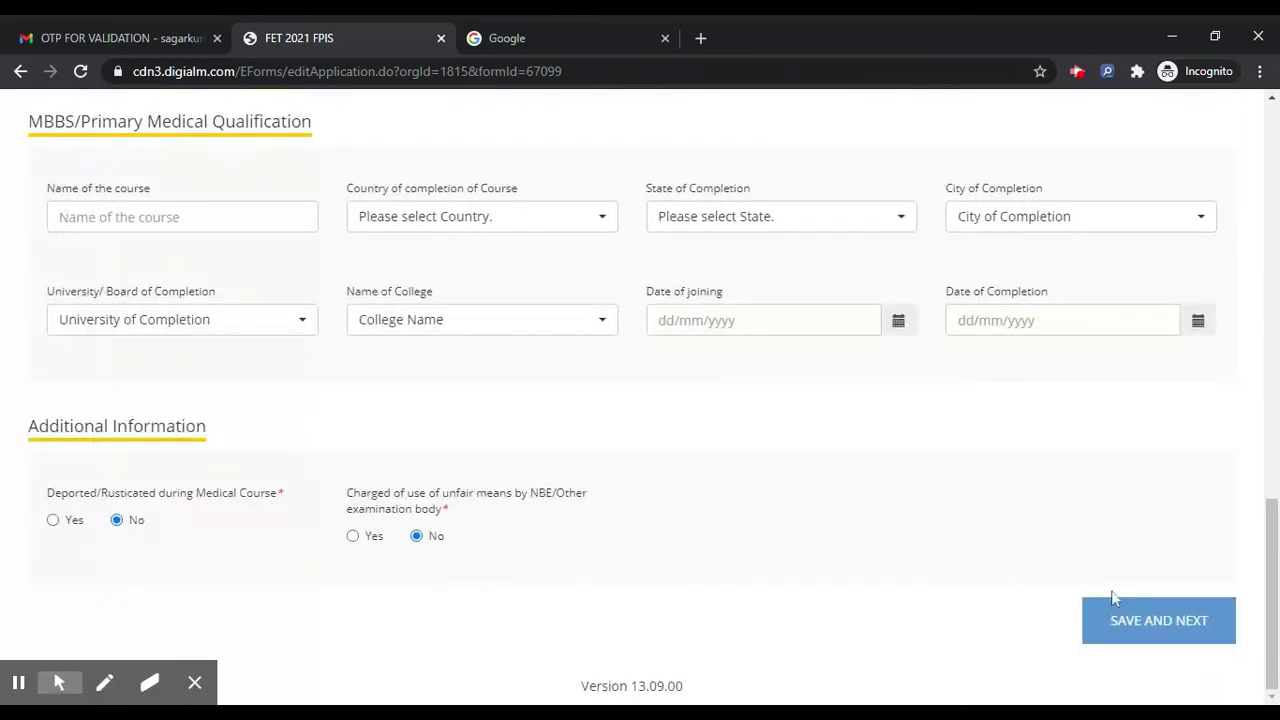
click(1138, 620)
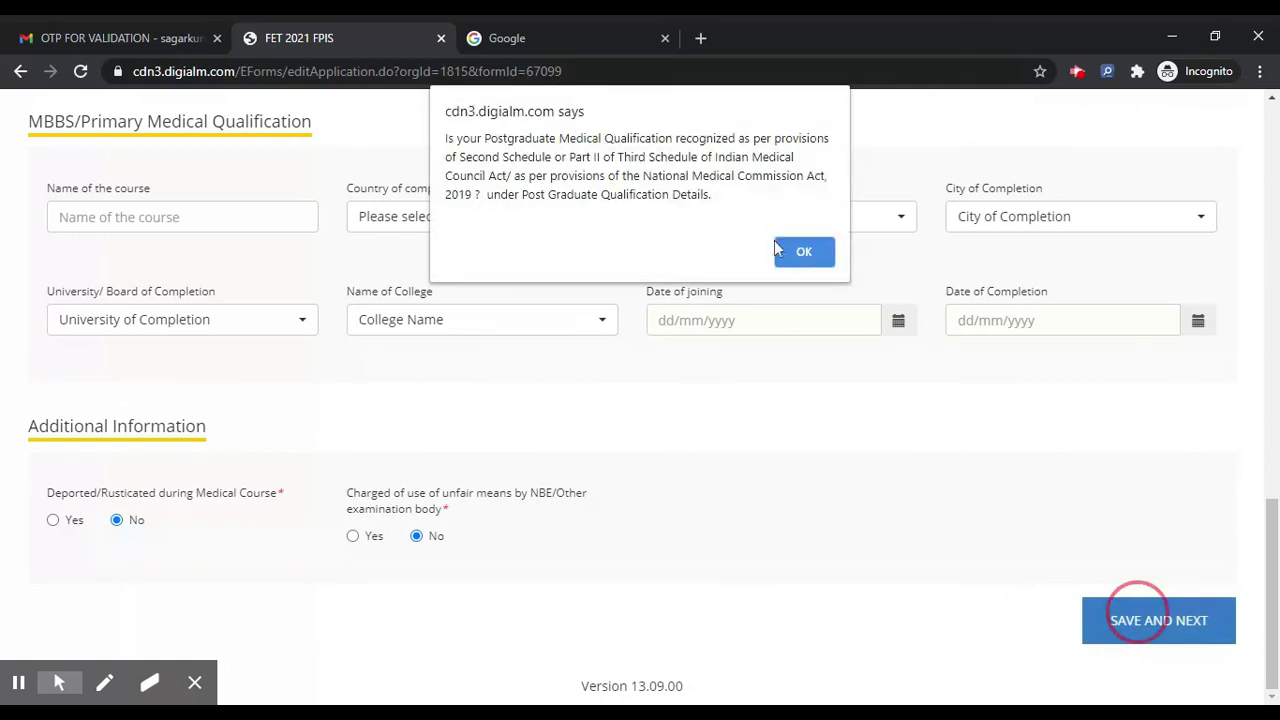
click(804, 251)
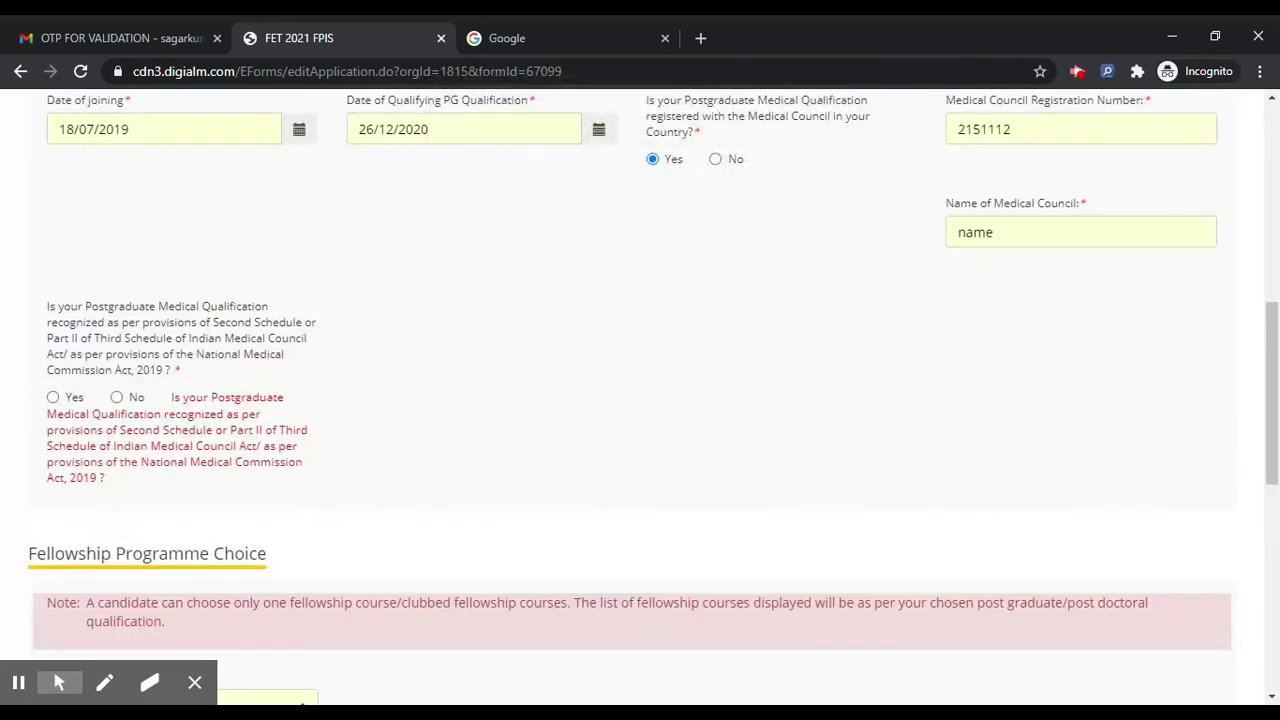
click(53, 397)
scroll(55, 401, down, 10)
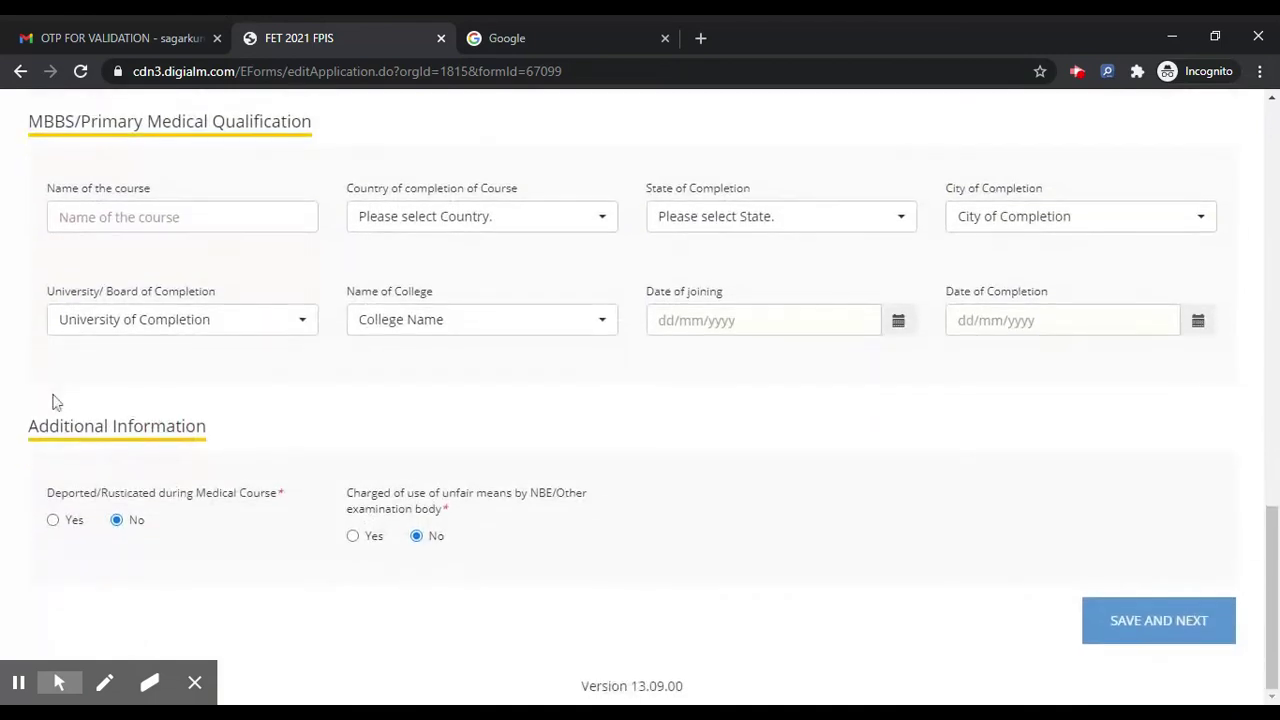
click(1185, 618)
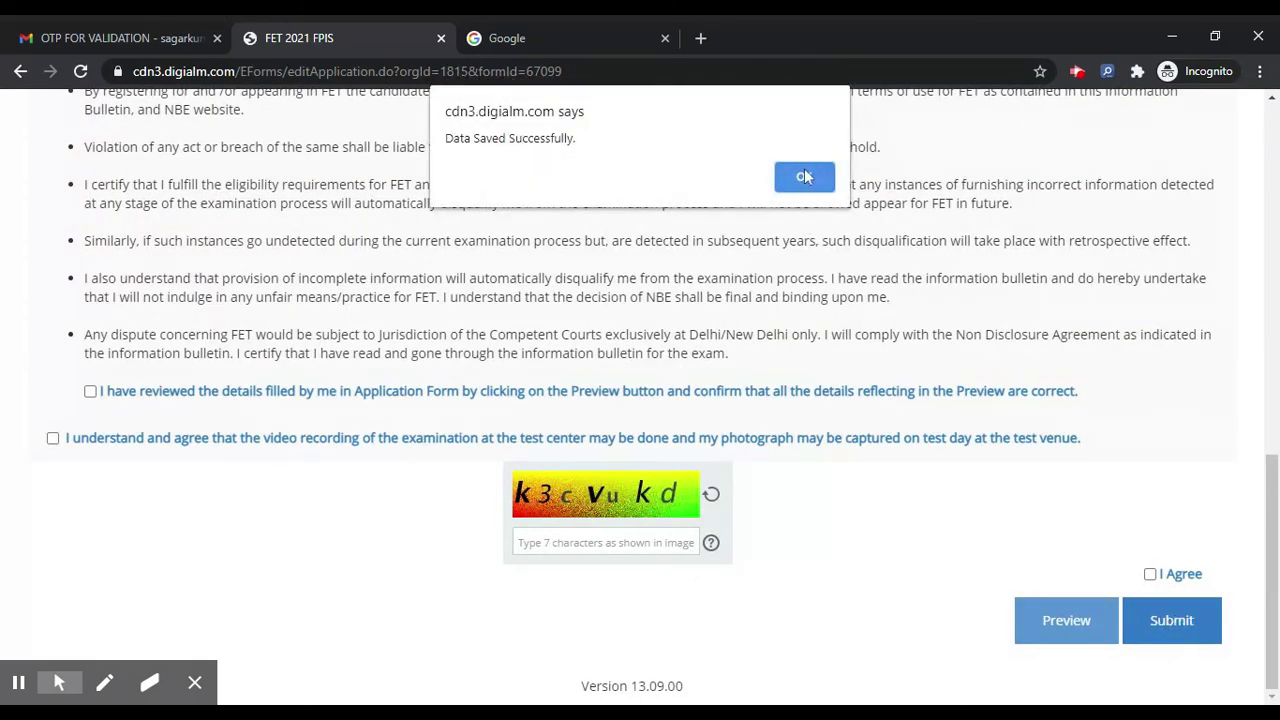
click(805, 177)
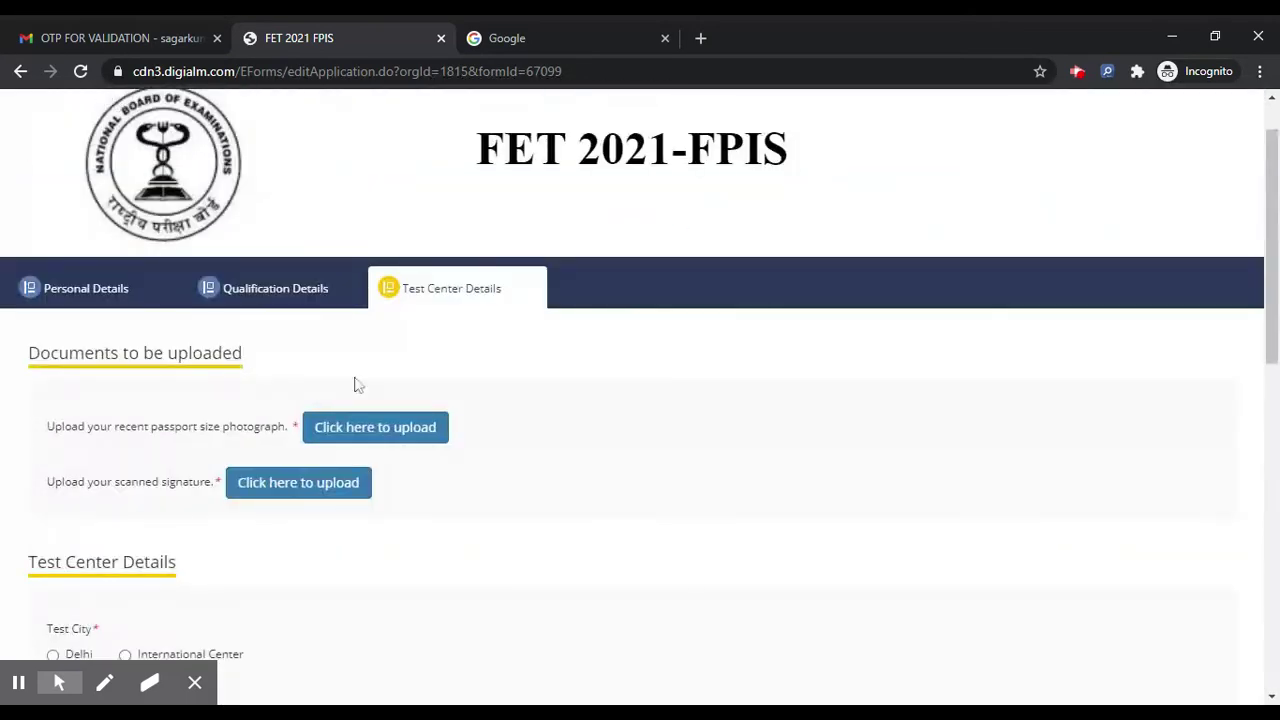
Step: Try uploading download.png and then PHOTO.png as the photograph, which are rejected
scroll(446, 327, down, 2)
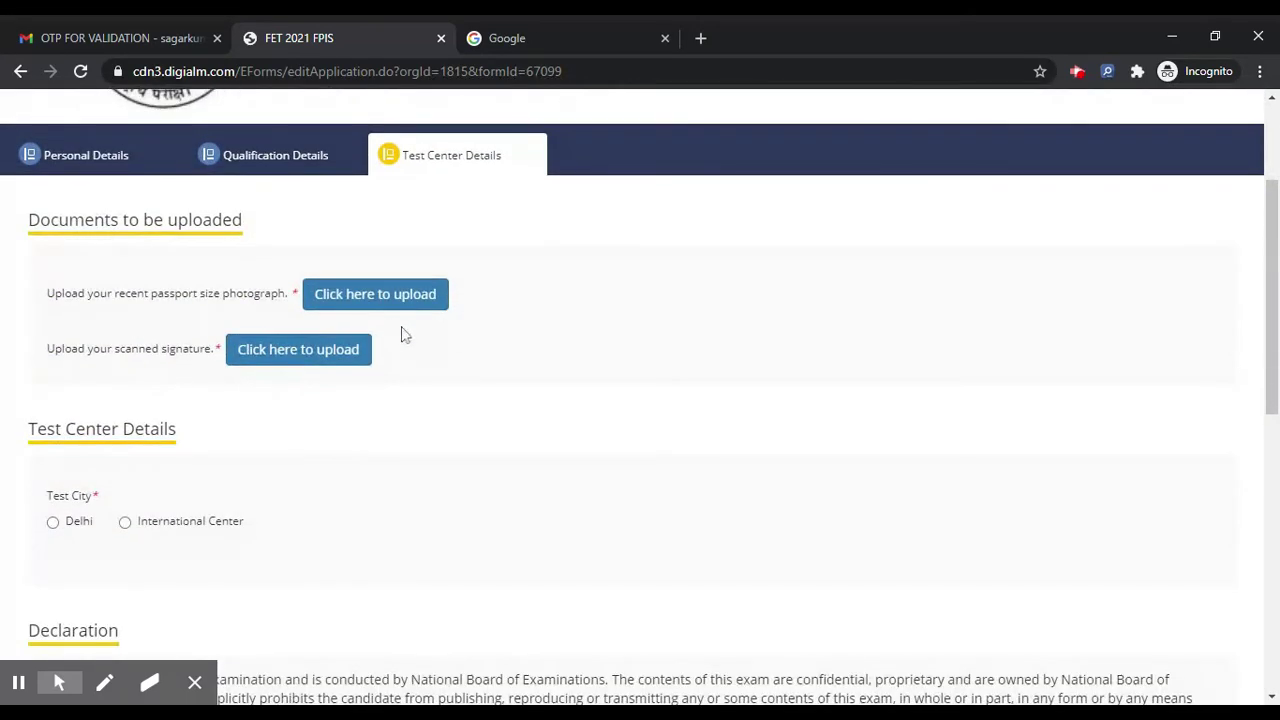
click(380, 300)
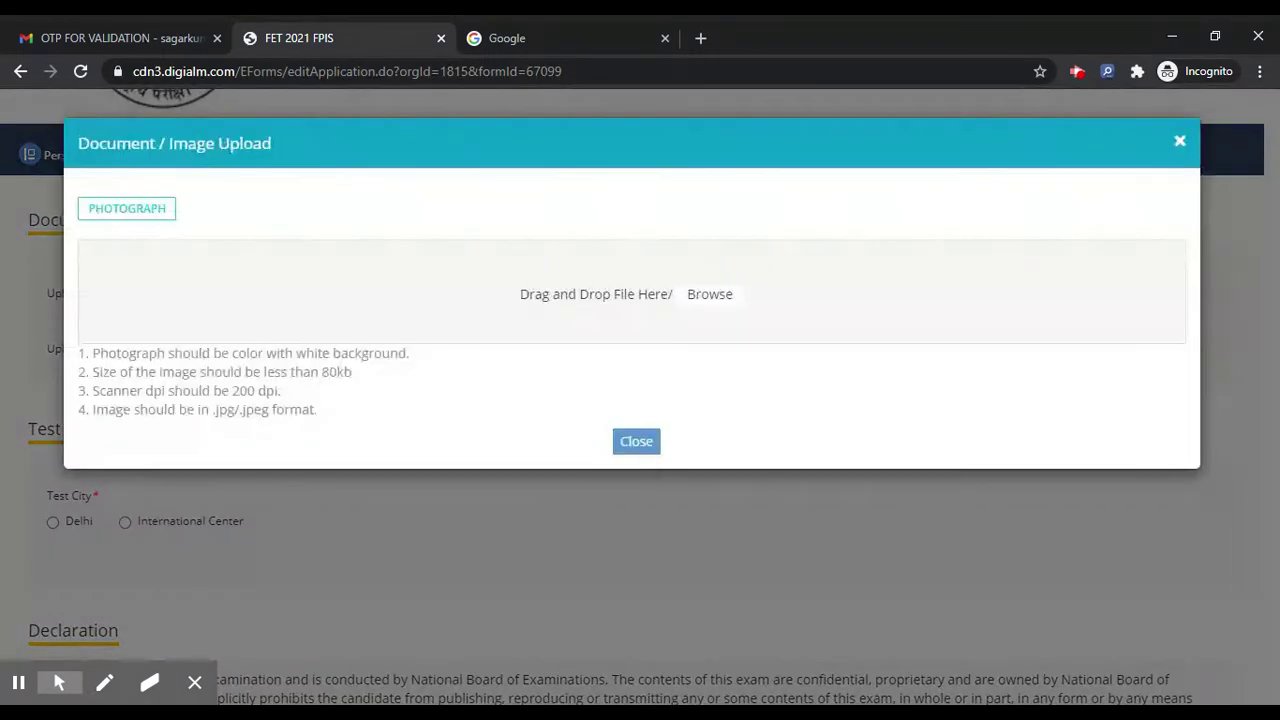
click(720, 296)
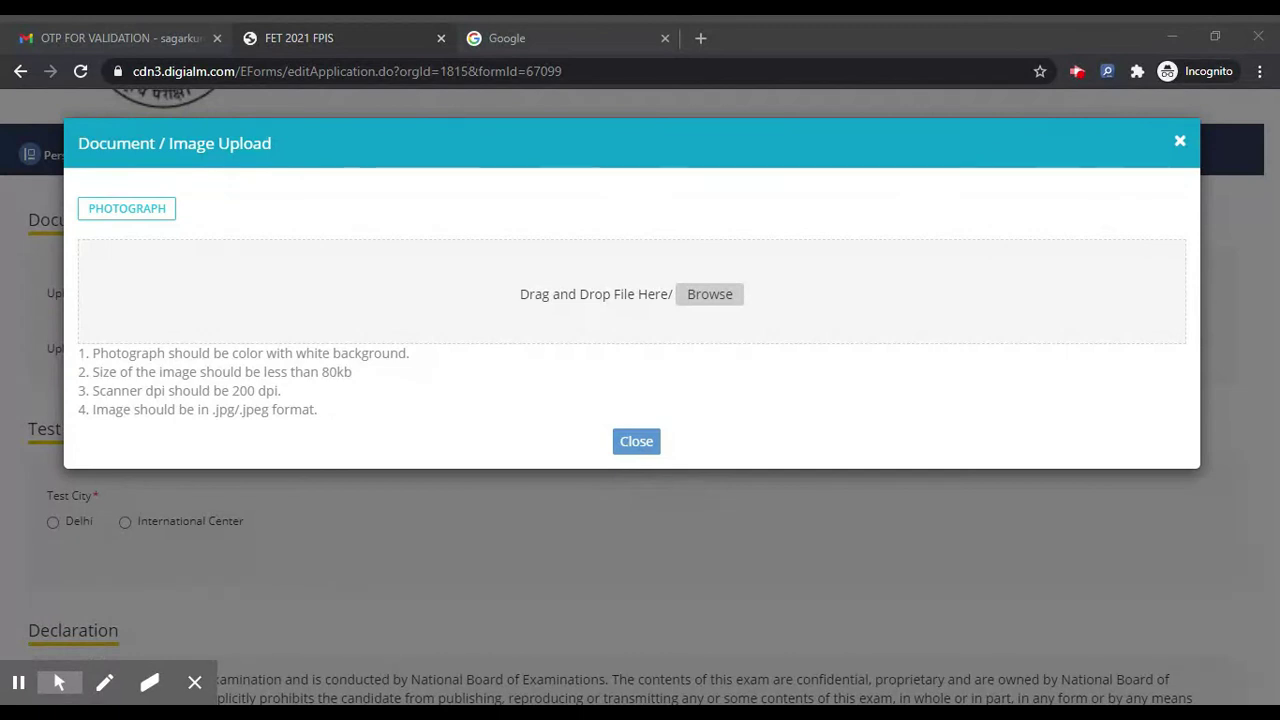
double_click(731, 421)
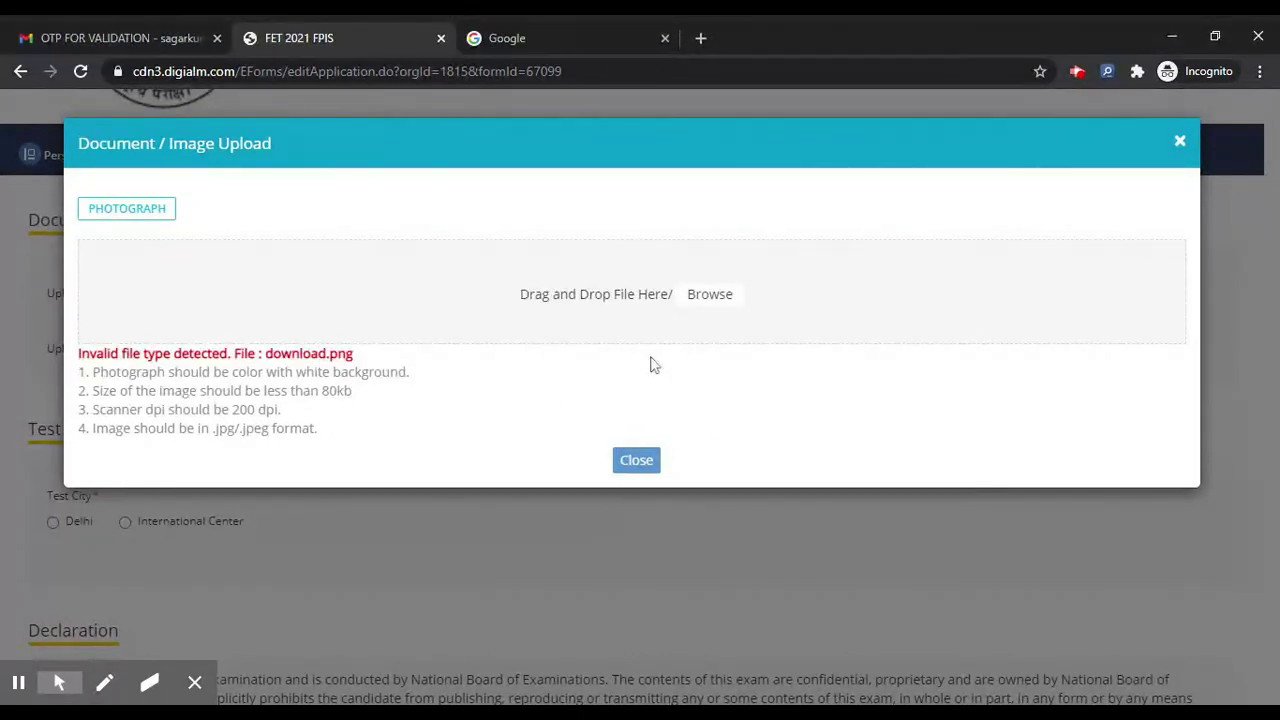
click(712, 300)
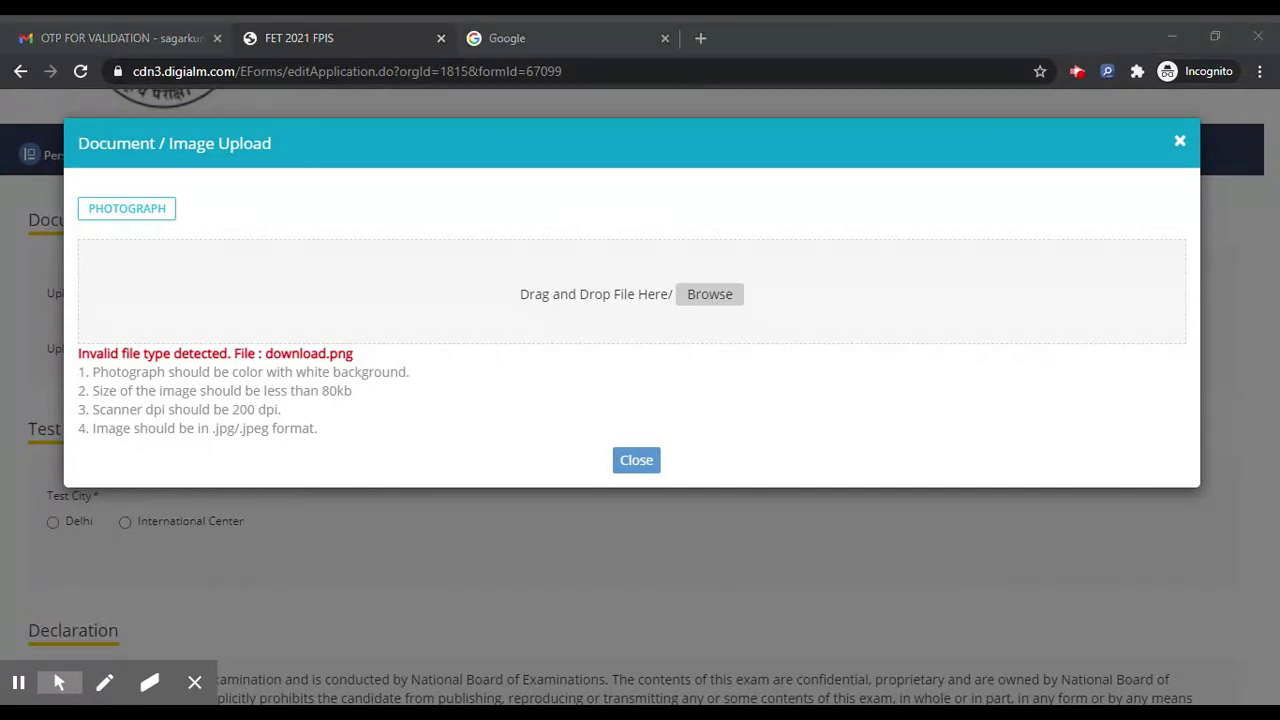
key(Return)
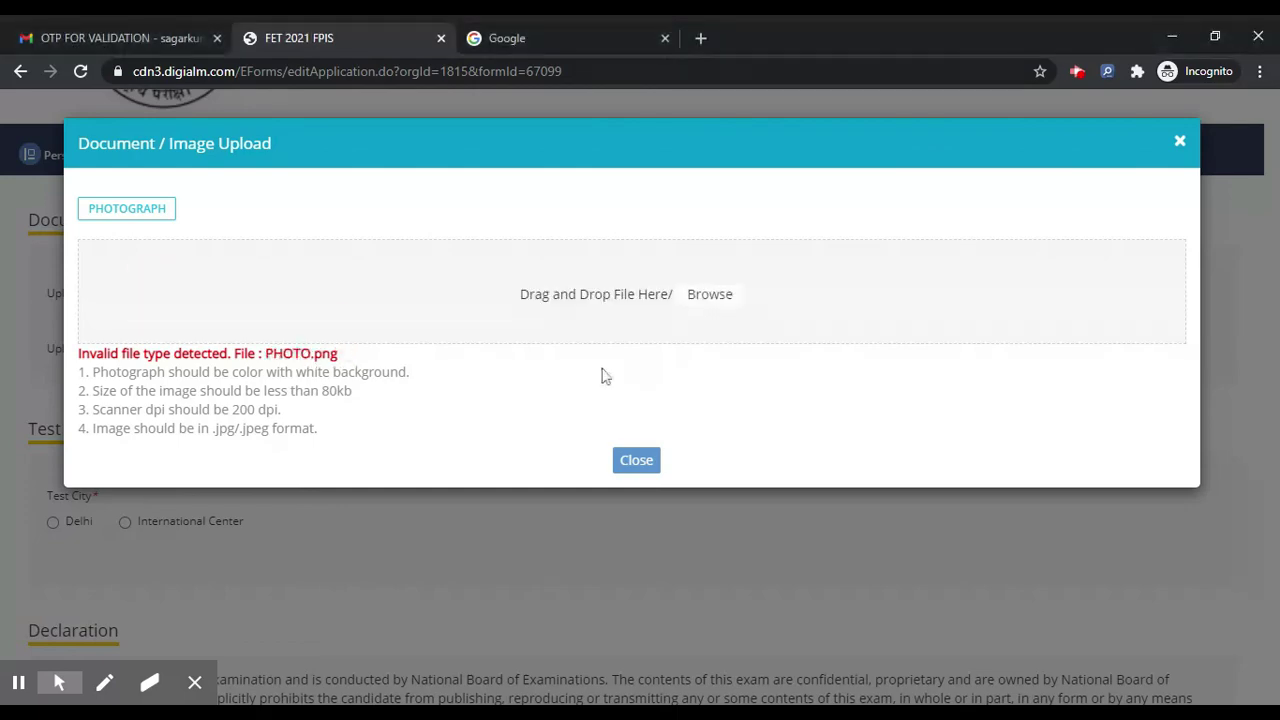
click(636, 459)
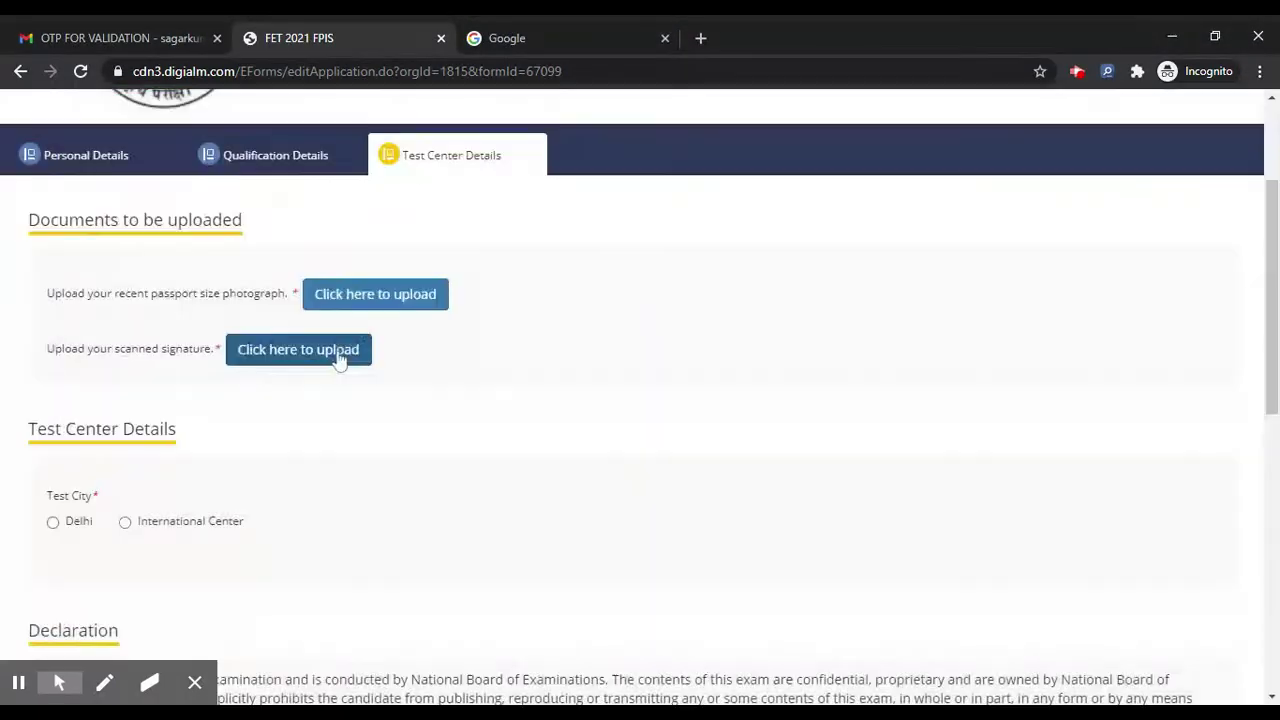
Step: Upload the scanned signature JPG and close the upload window
click(318, 352)
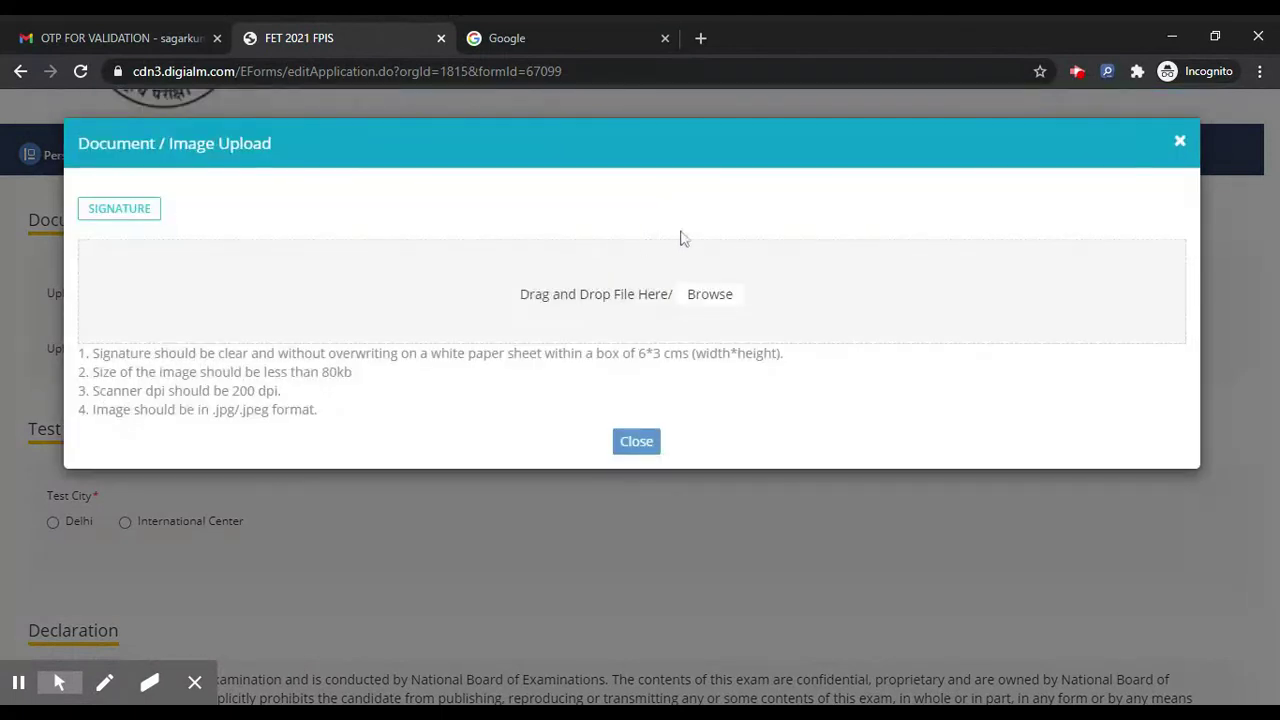
click(708, 302)
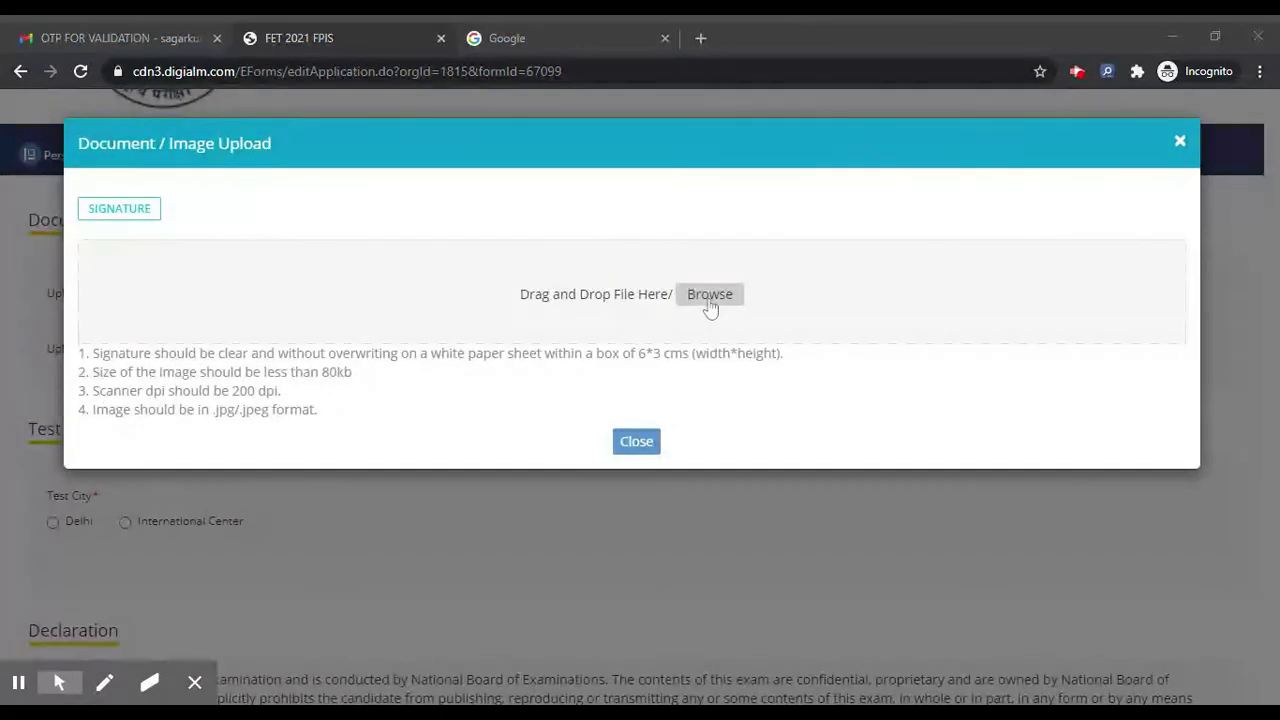
key(Return)
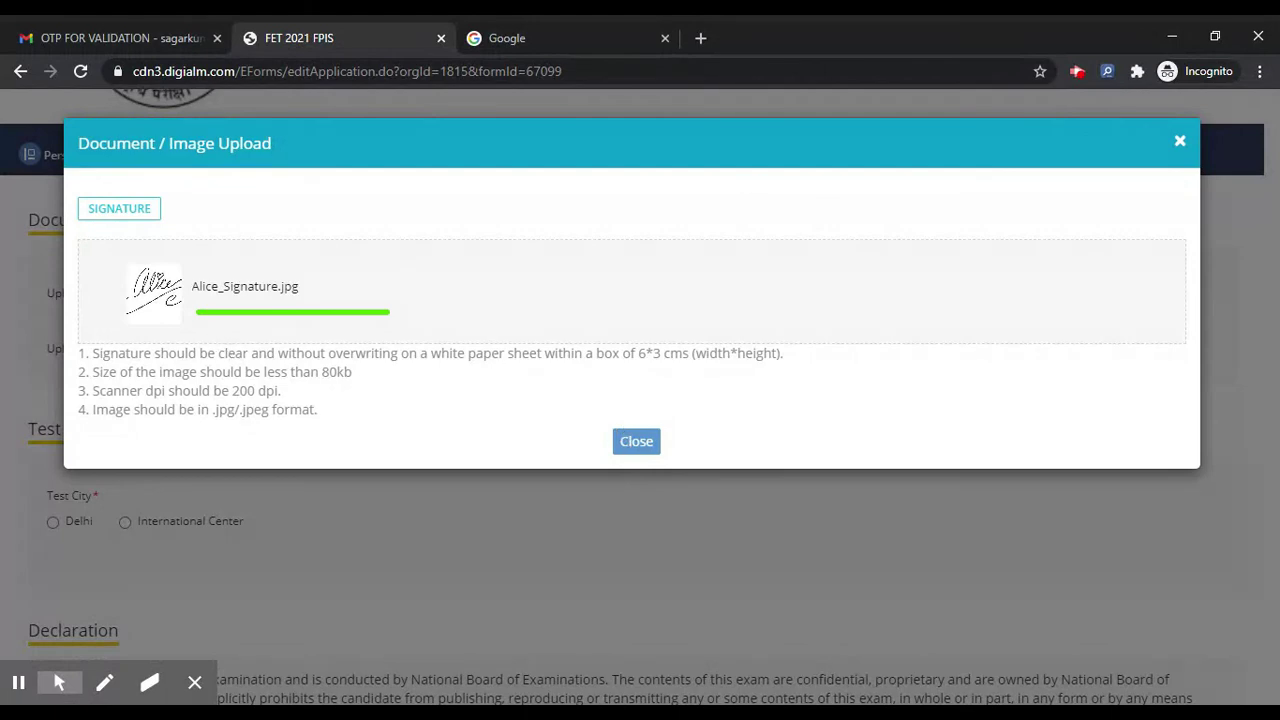
click(649, 443)
scroll(446, 384, down, 2)
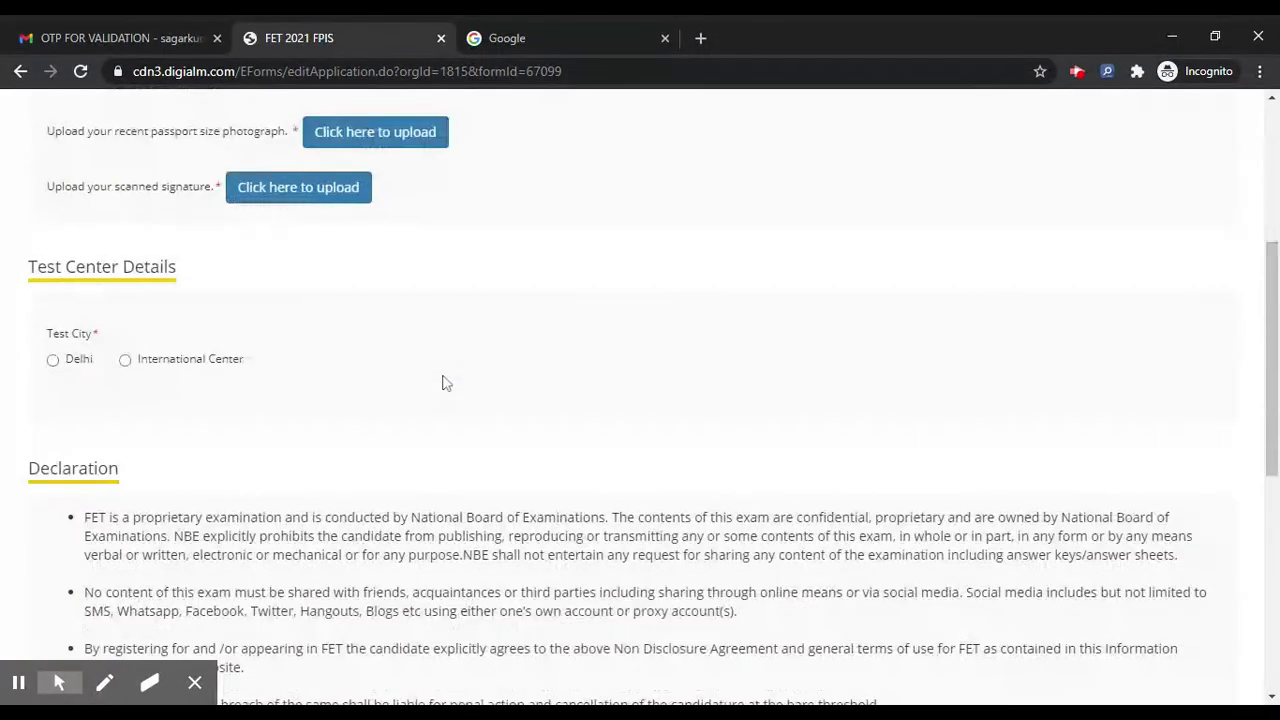
Step: Choose Delhi as test city, then tick the details-reviewed and video-recording declarations and I Agree
click(70, 283)
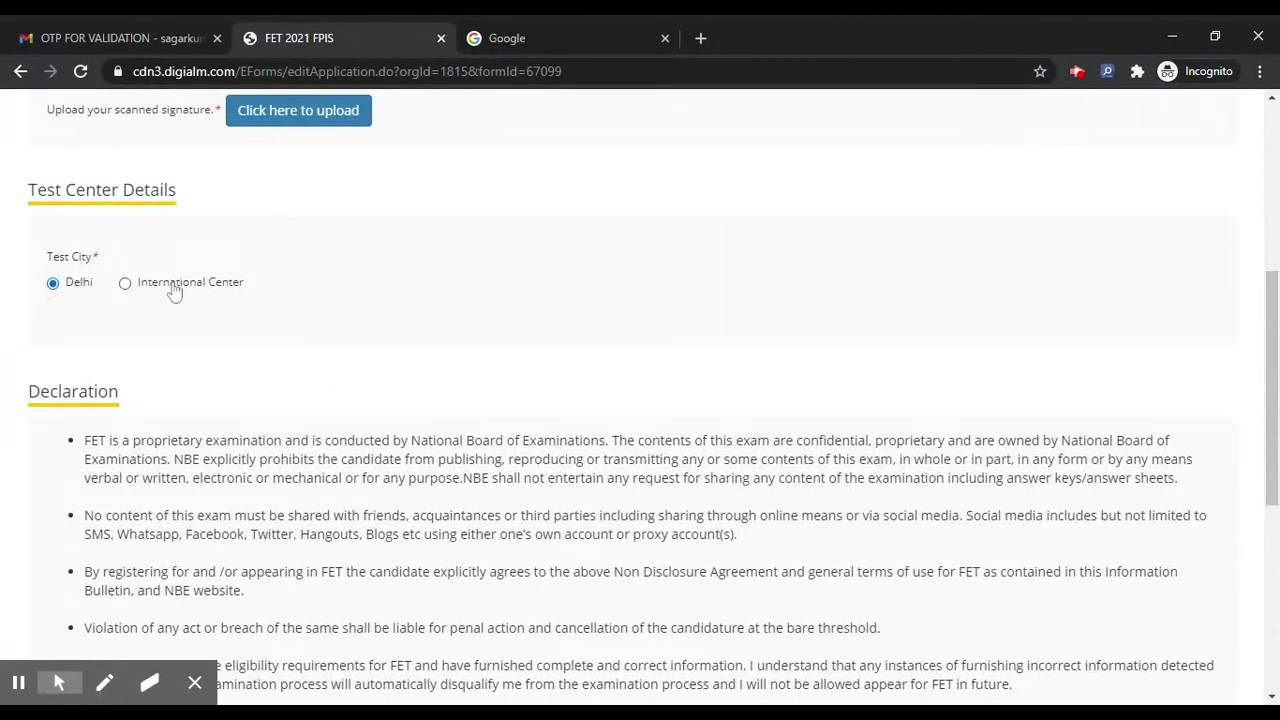
scroll(86, 424, down, 4)
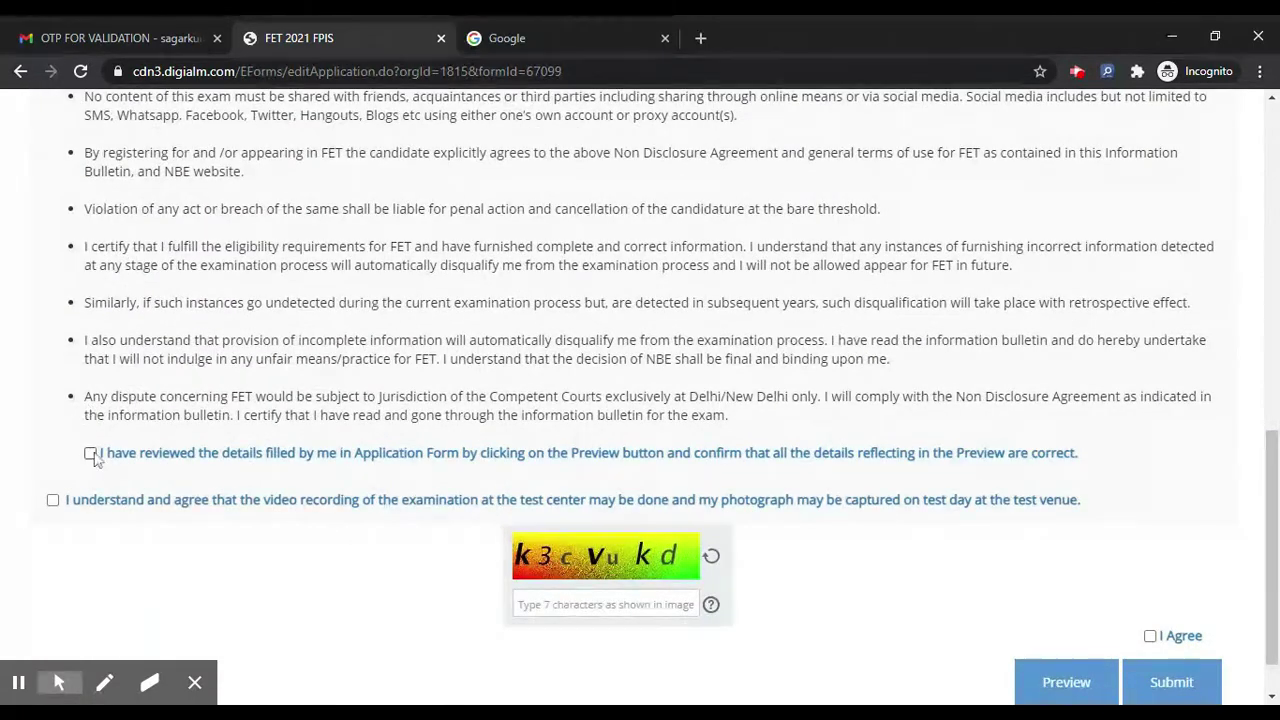
click(90, 453)
click(53, 500)
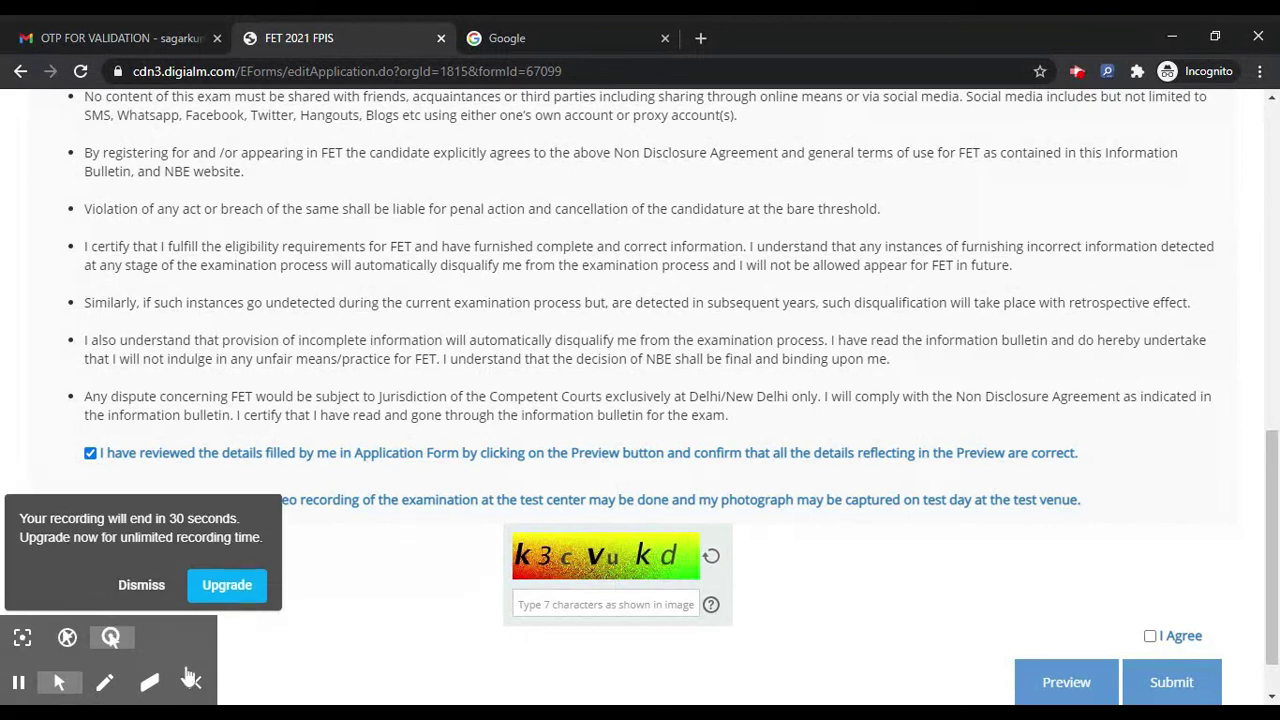
click(141, 585)
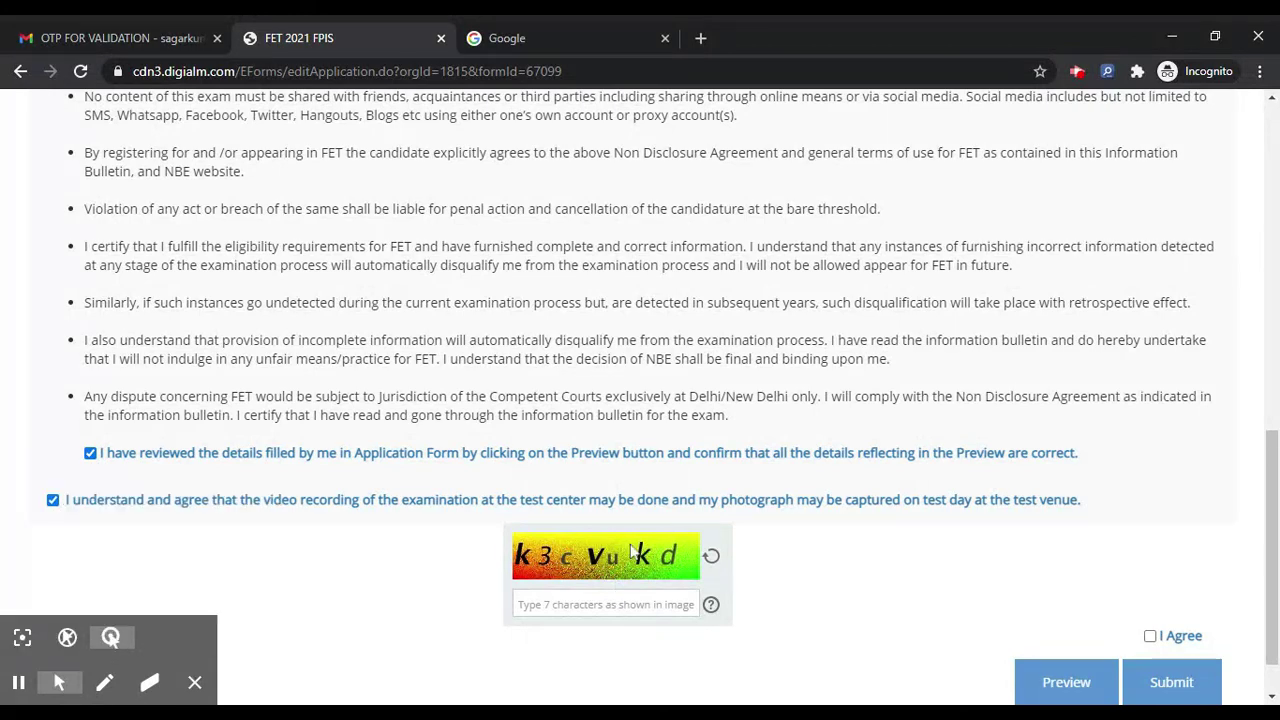
click(1165, 637)
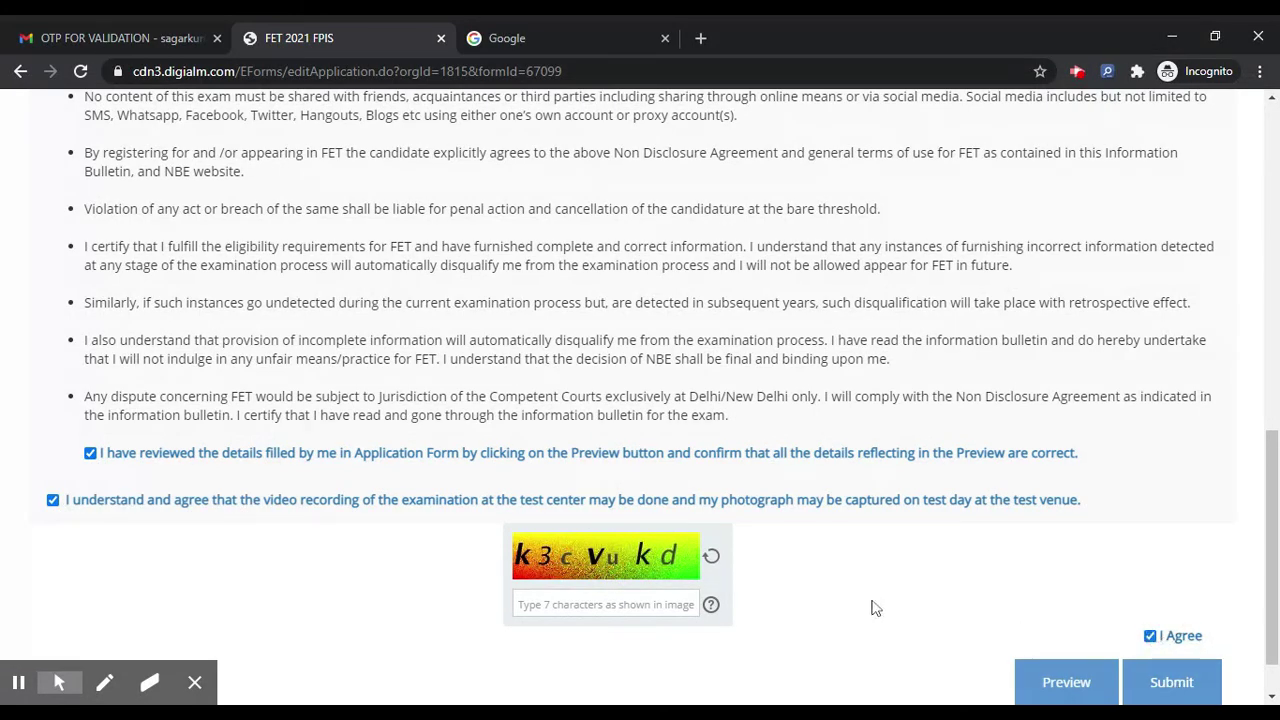
scroll(872, 607, up, 2)
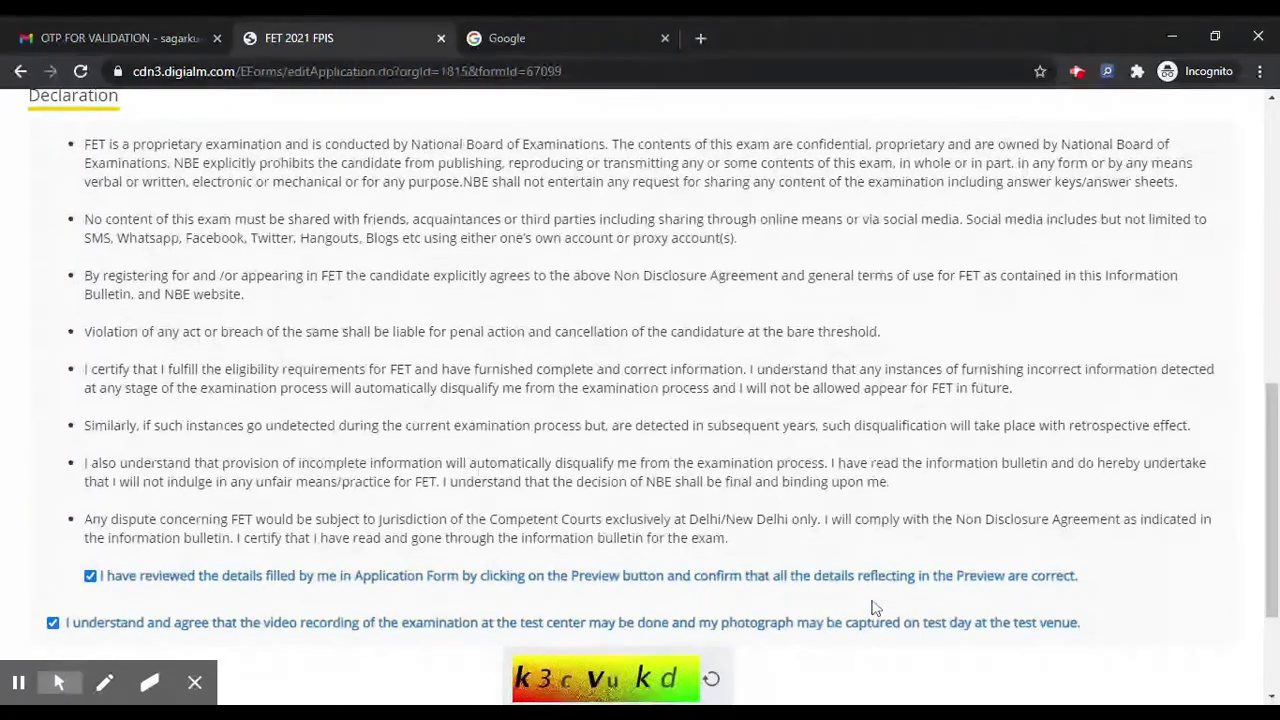